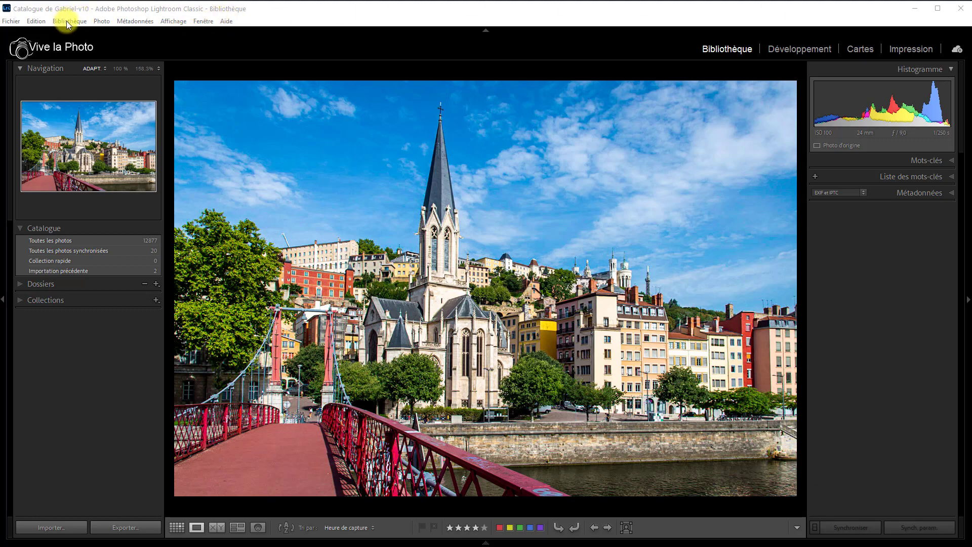
- Review the file format and bit depth options for Photoshop in the external editing preferences, and close them without changes
left_click(36, 22)
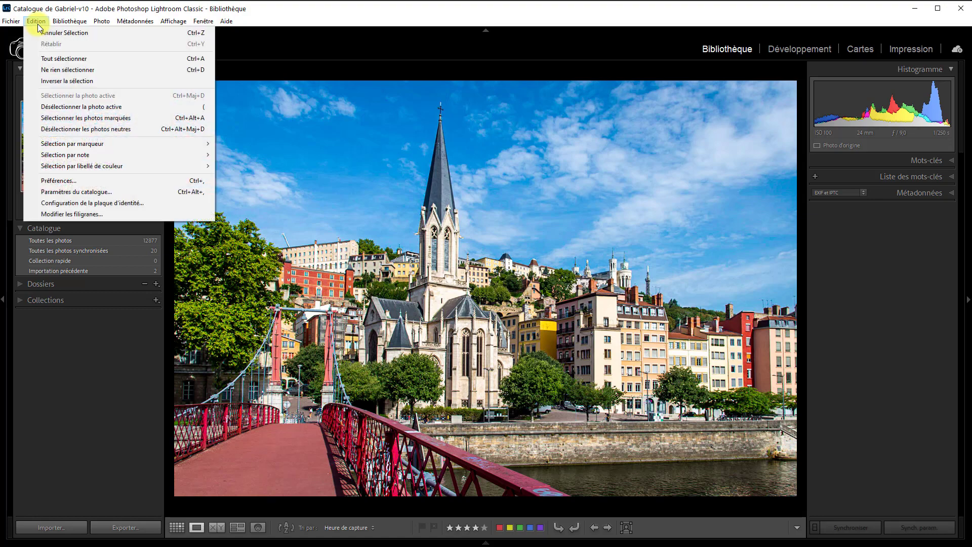
left_click(92, 183)
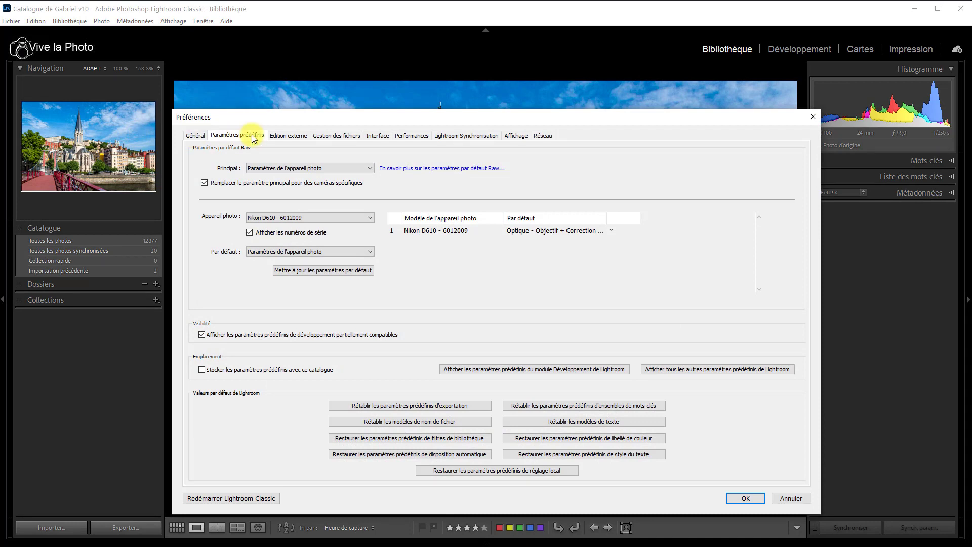
left_click(293, 136)
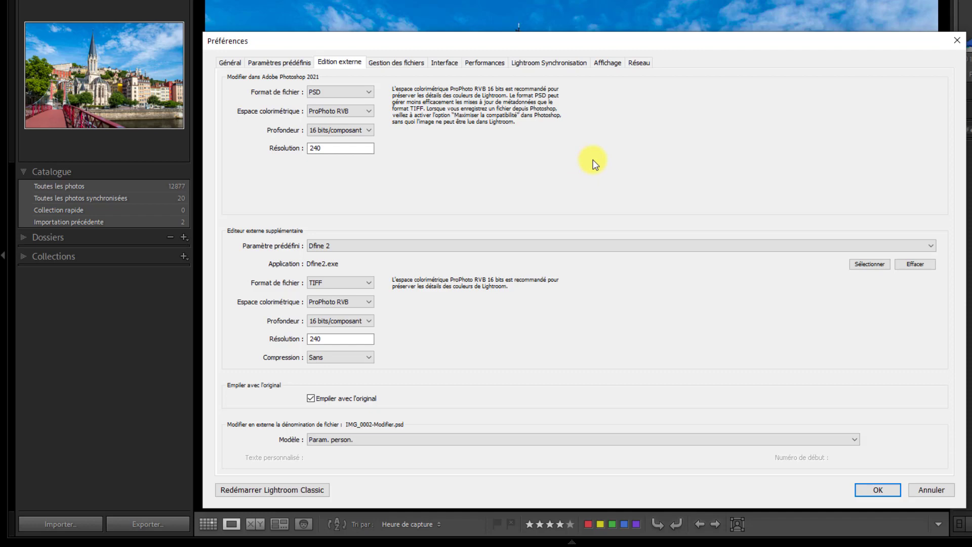
left_click(369, 93)
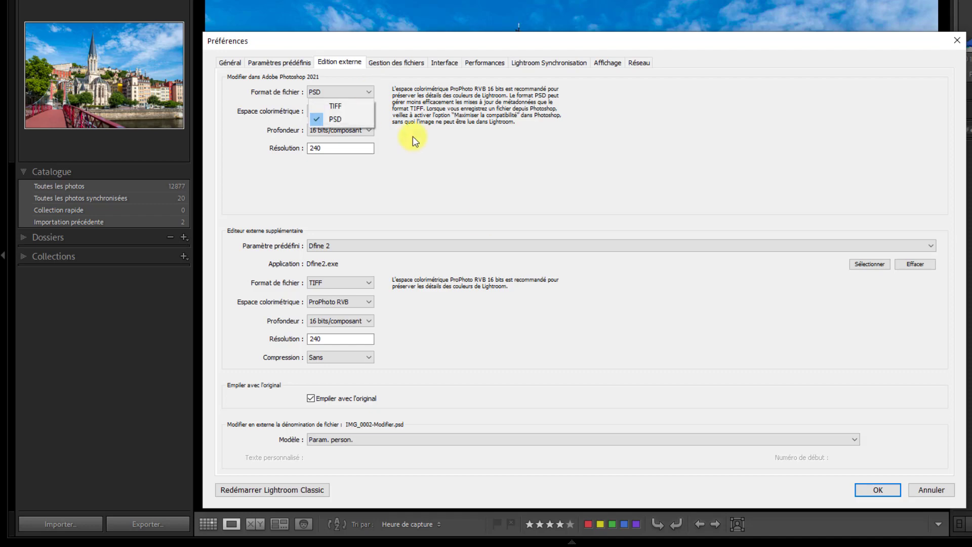
left_click(344, 120)
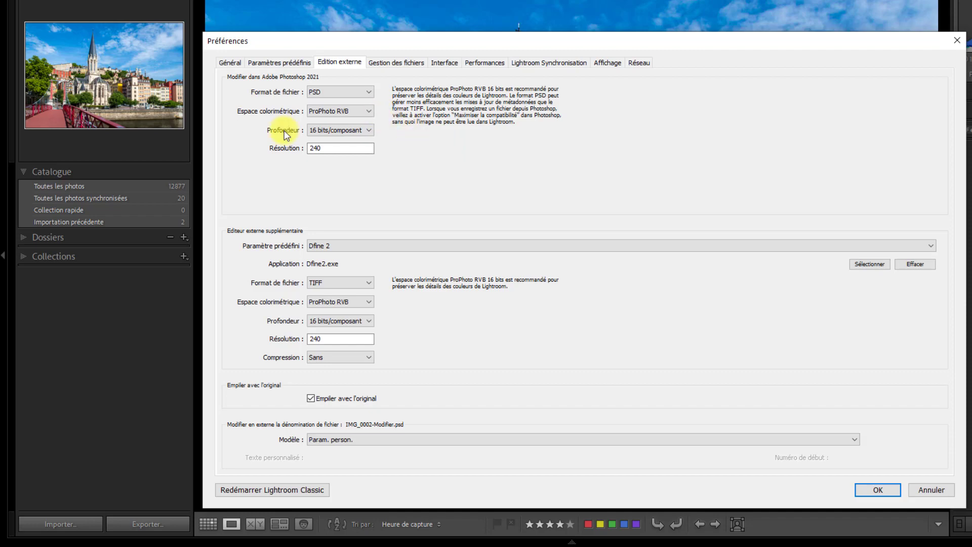
left_click(372, 131)
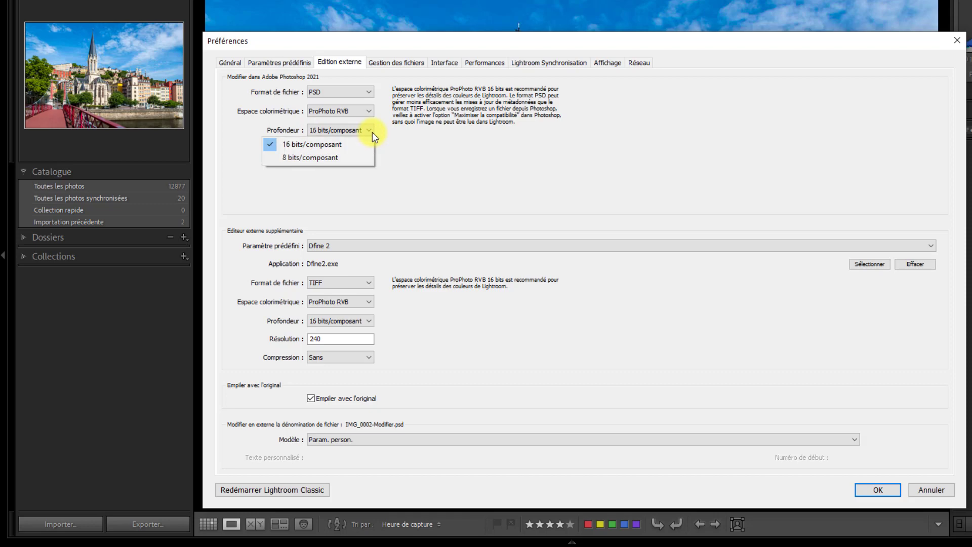
left_click(433, 146)
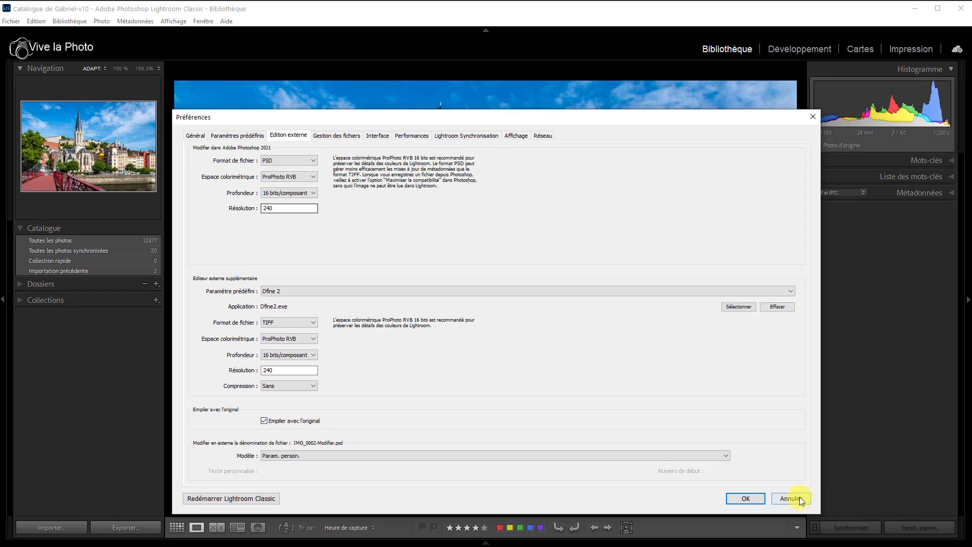
left_click(798, 499)
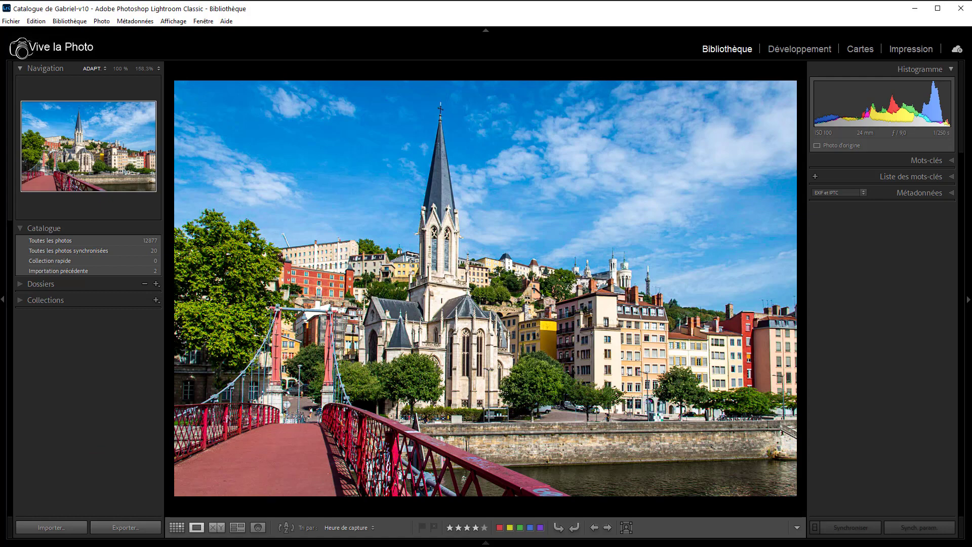
- Open the selected photo _GAB0146.NEF from the filmstrip for editing in Adobe Photoshop 2021
mouse_move(487, 542)
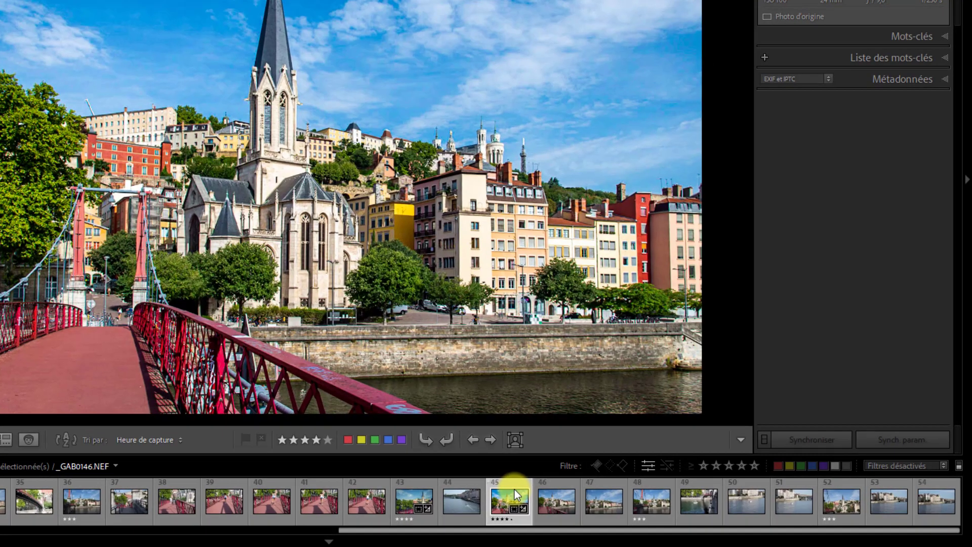
right_click(626, 503)
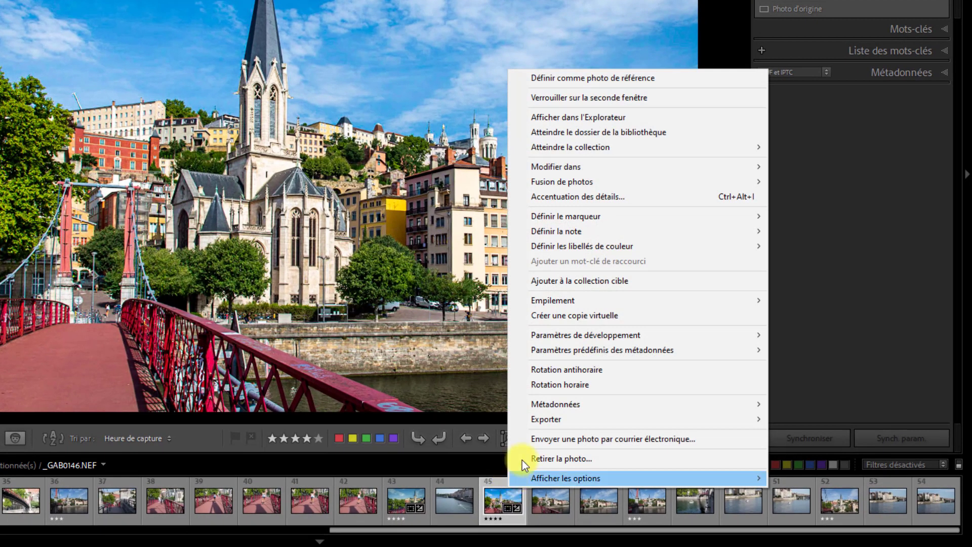
mouse_move(573, 169)
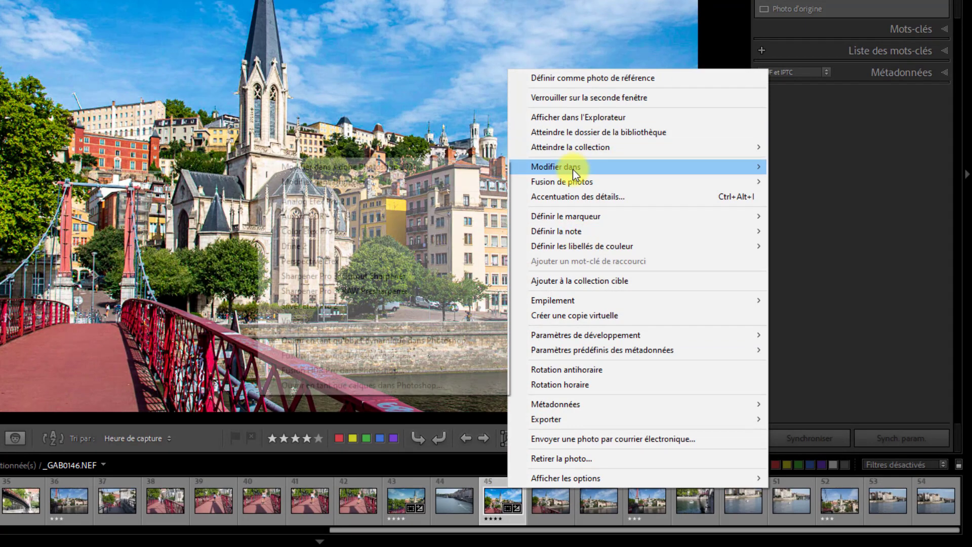
left_click(424, 164)
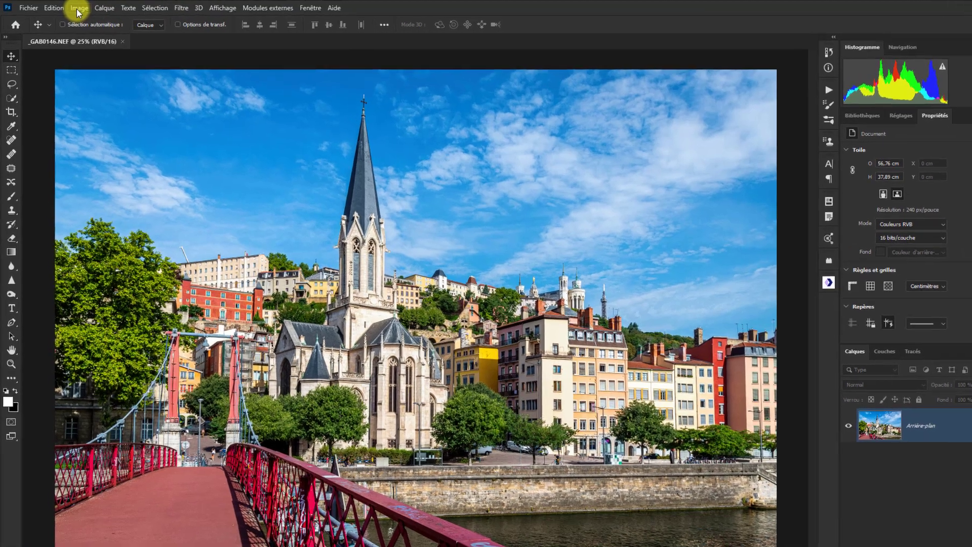
- Examine the working spaces in Photoshop's color settings, close them unchanged and activate the Move tool
left_click(51, 7)
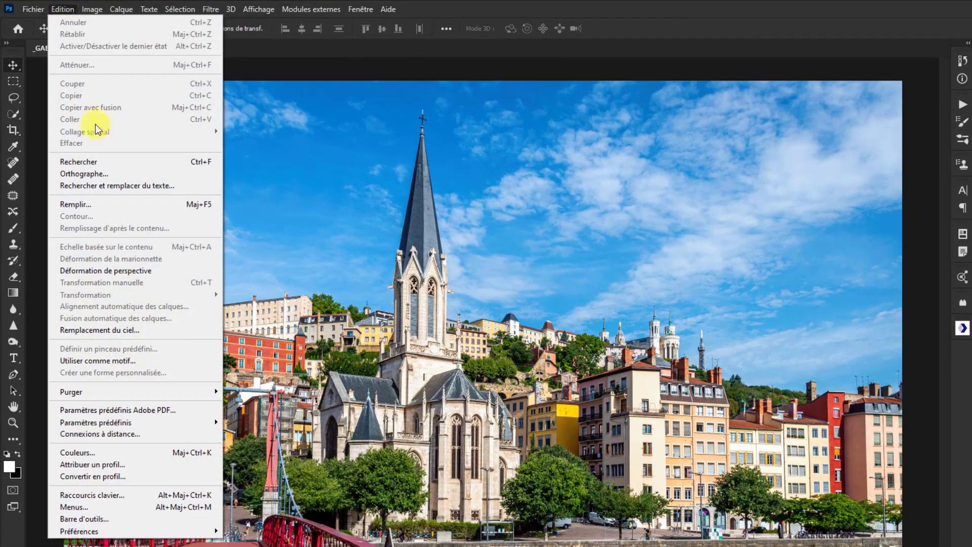
left_click(79, 452)
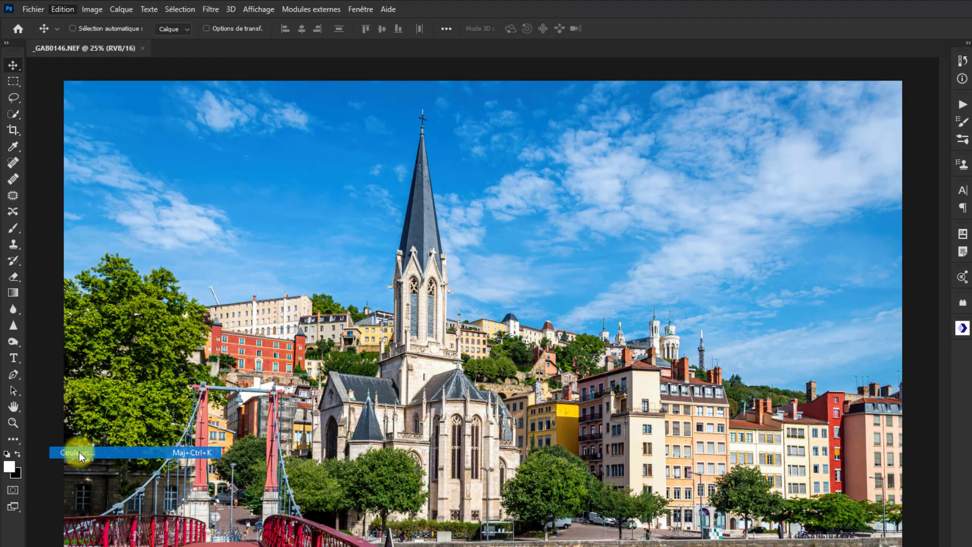
mouse_move(502, 170)
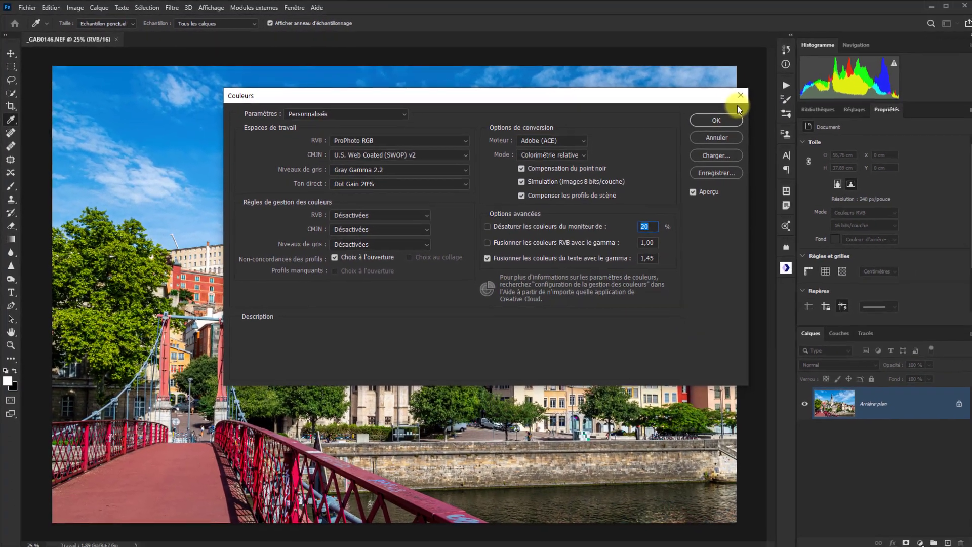
left_click(740, 95)
key("v")
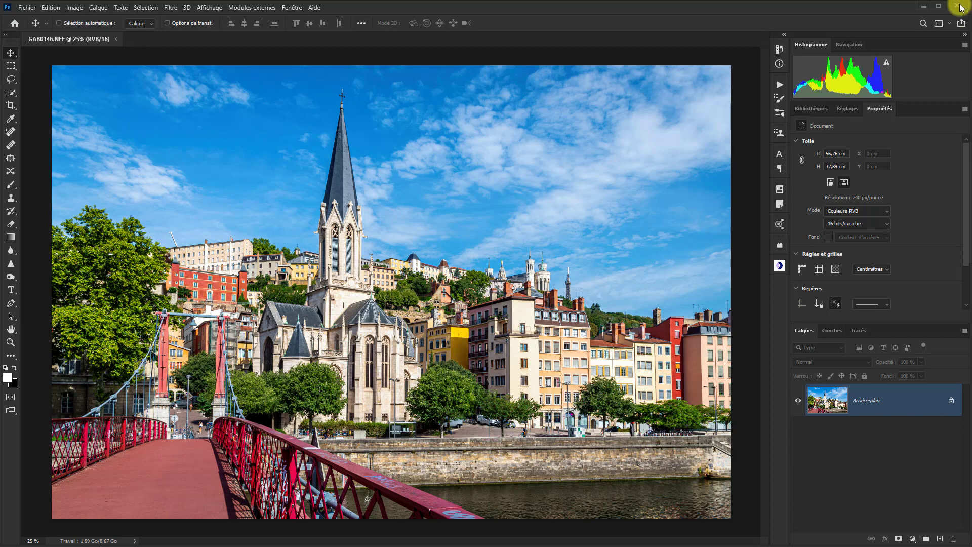
- Save the photo in Photoshop and return to Lightroom Classic to check the stacked copy in the filmstrip
left_click(31, 7)
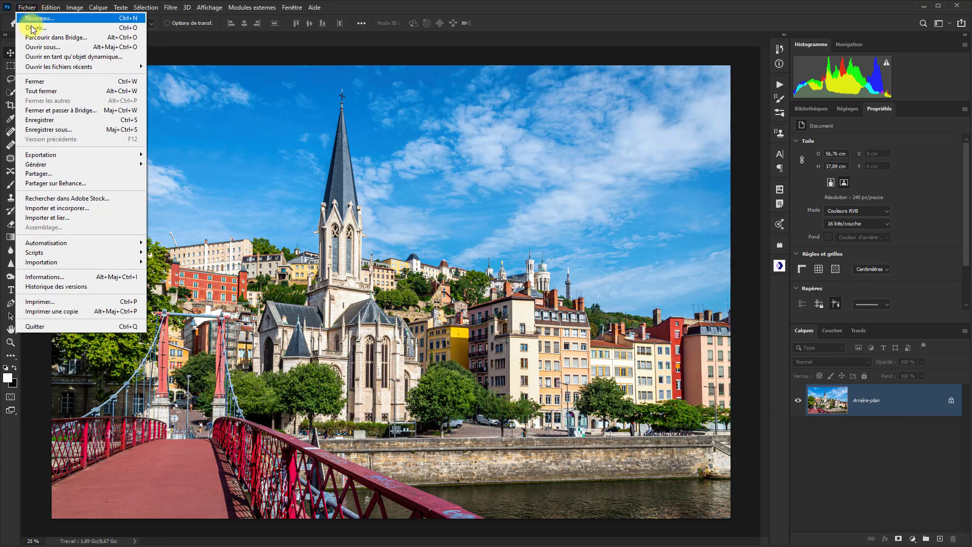
left_click(53, 120)
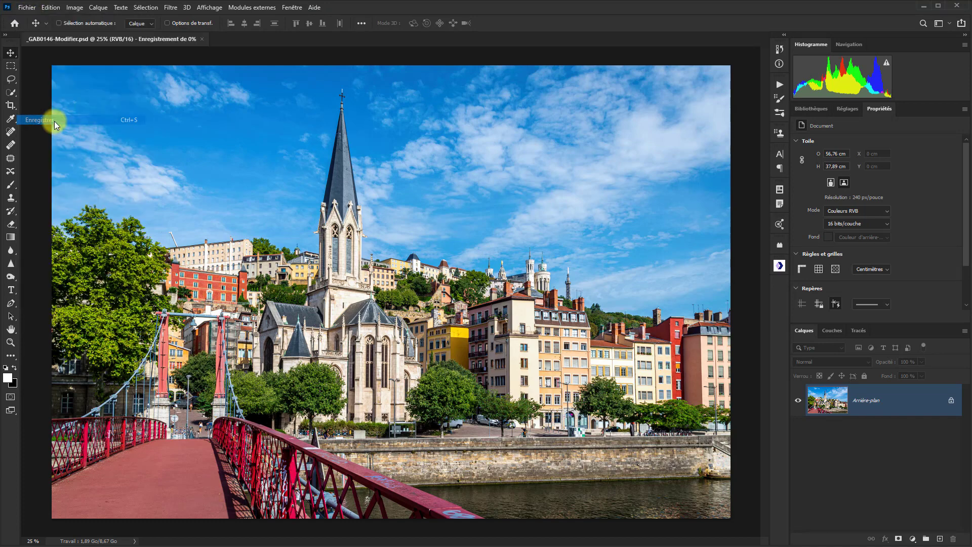
left_click(24, 8)
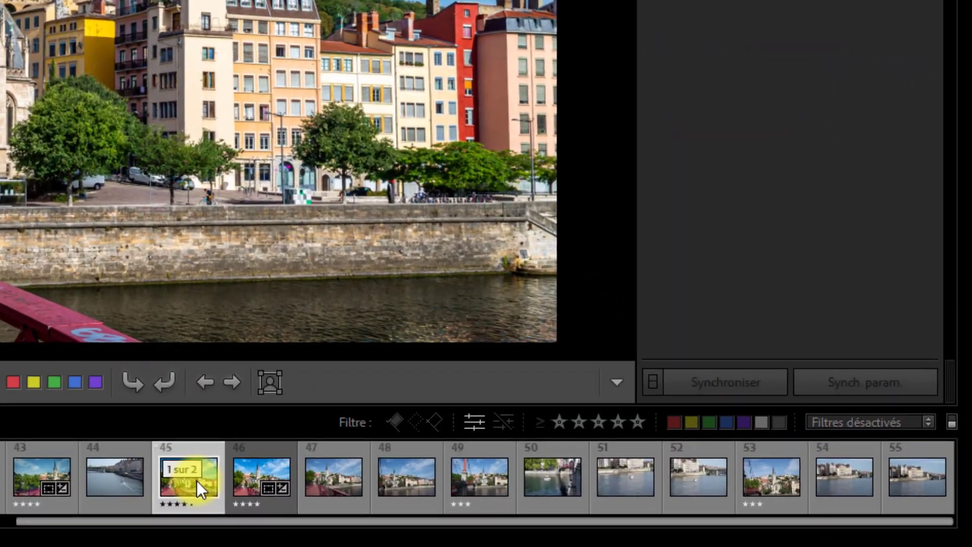
mouse_move(196, 481)
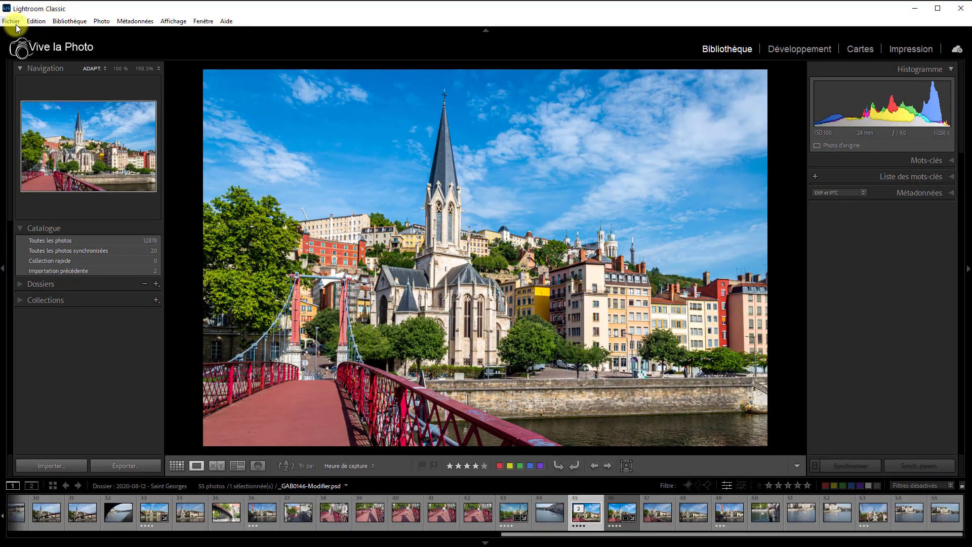
- Reopen the external editing preferences and choose the Aurora HDR preset for the additional external editor
left_click(35, 21)
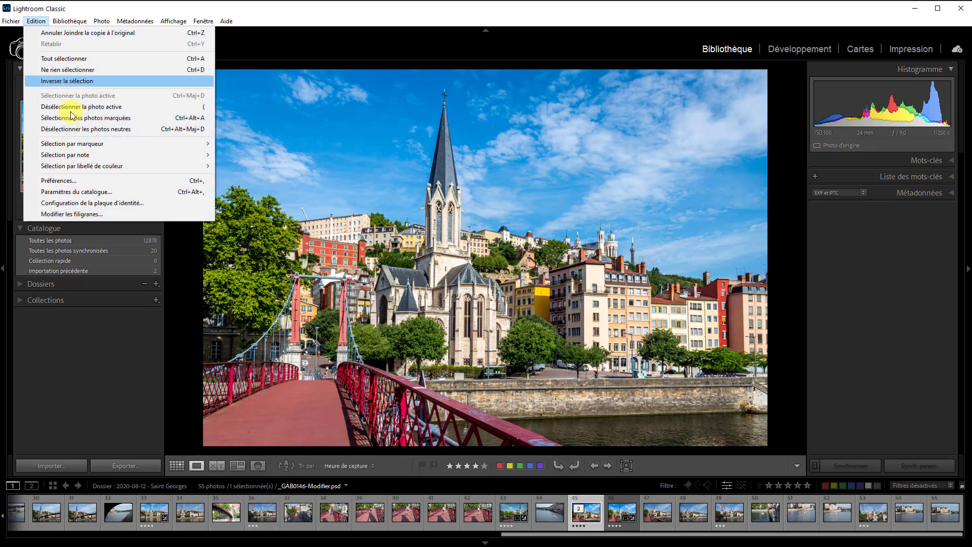
left_click(91, 181)
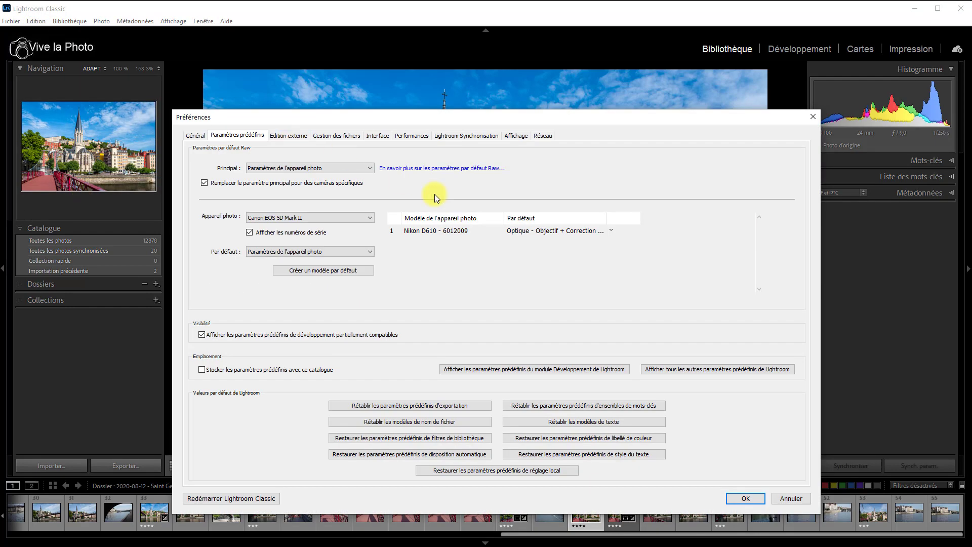
key("ctrl+Tab")
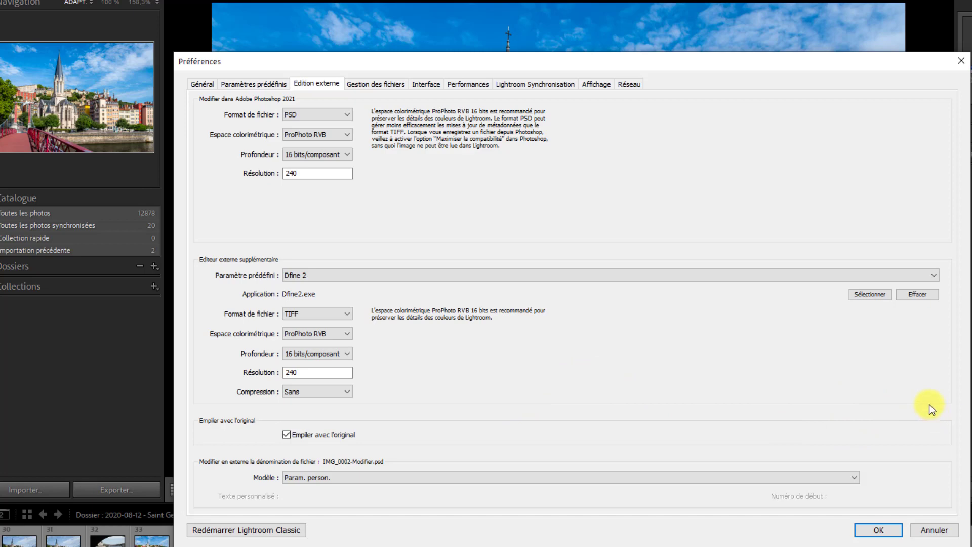
left_click(935, 275)
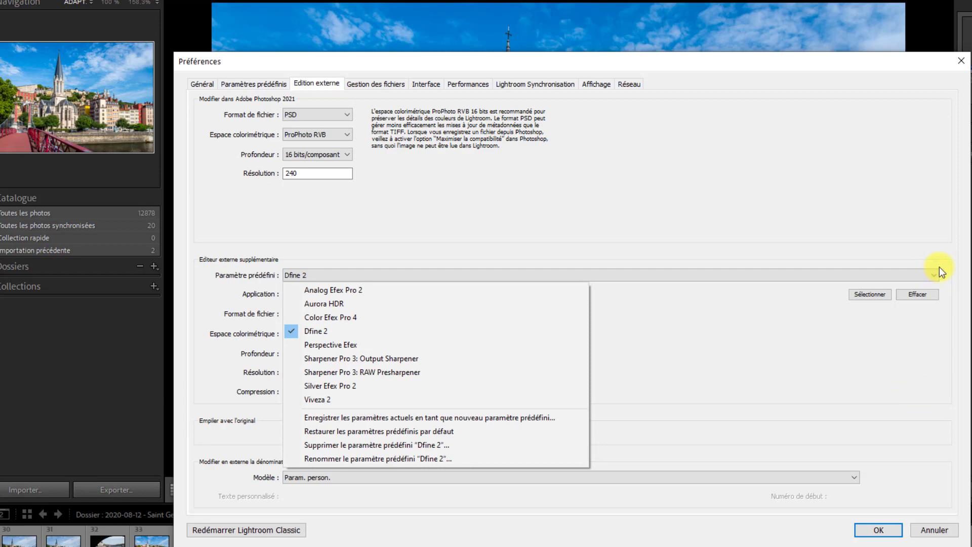
left_click(330, 304)
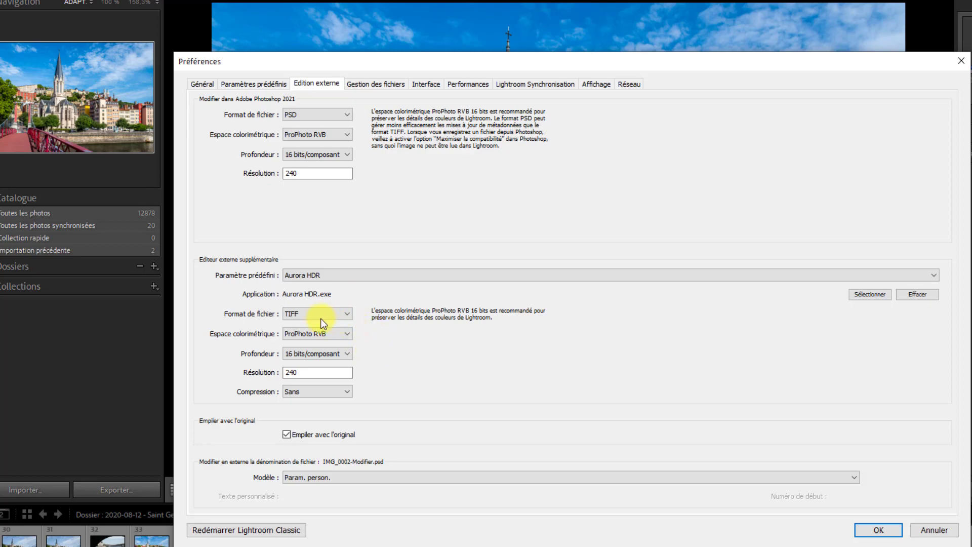
- Look through the file format and compression choices for the Aurora HDR editor without changing them
left_click(348, 316)
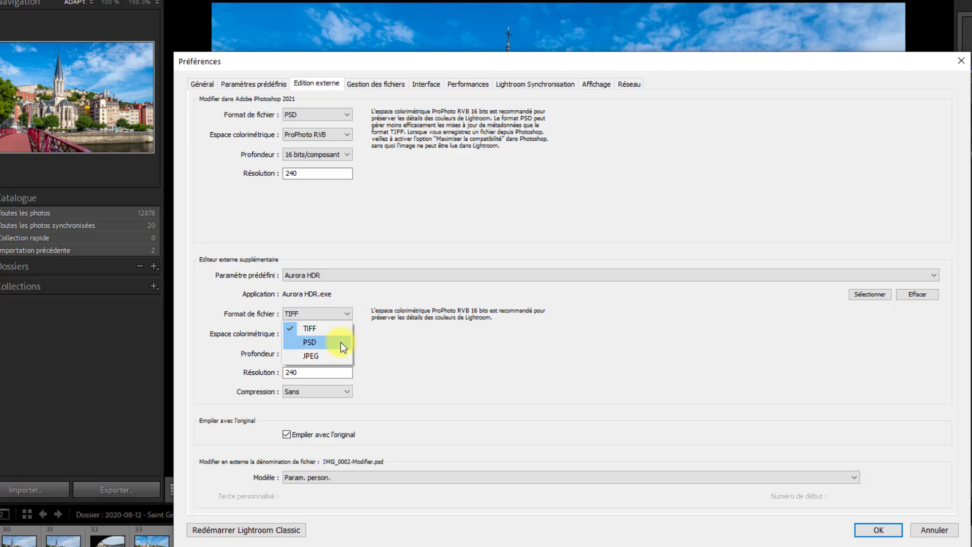
left_click(450, 288)
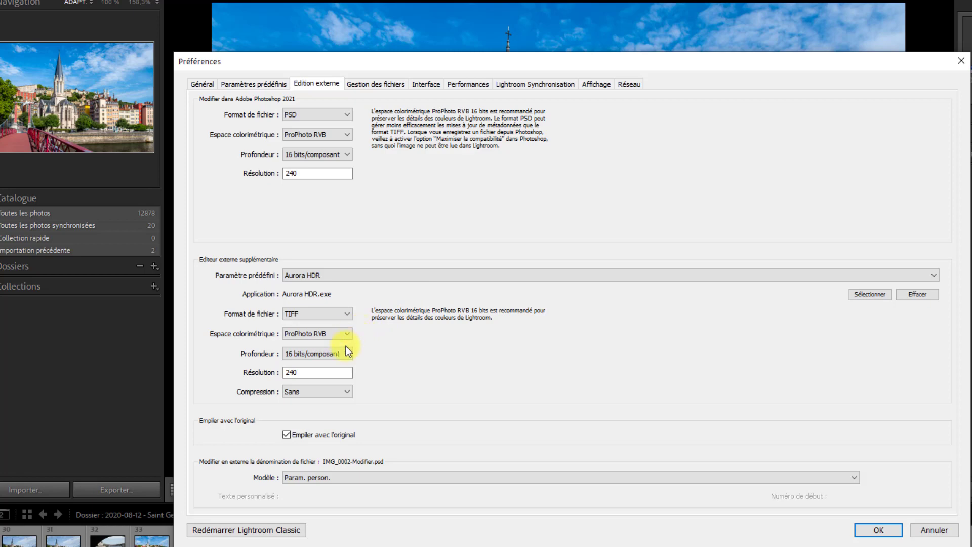
left_click(346, 392)
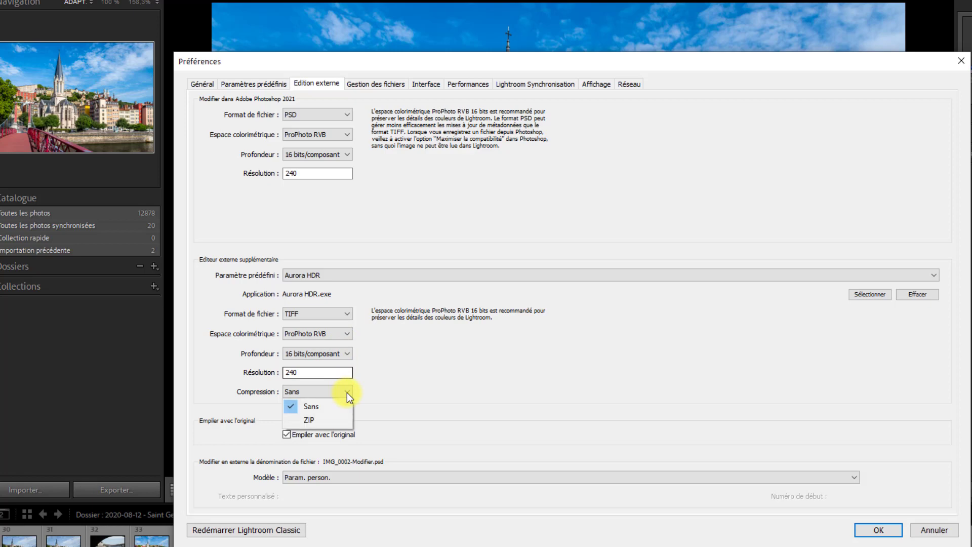
left_click(384, 390)
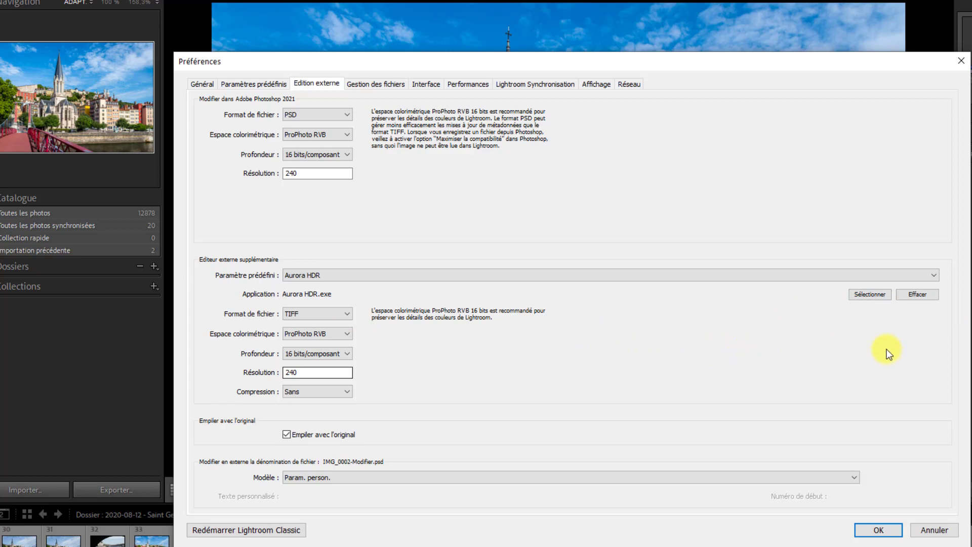
- Load the Sharpener Pro 3: Output Sharpener preset to view its settings, and switch the additional editor back to Dfine 2
left_click(935, 275)
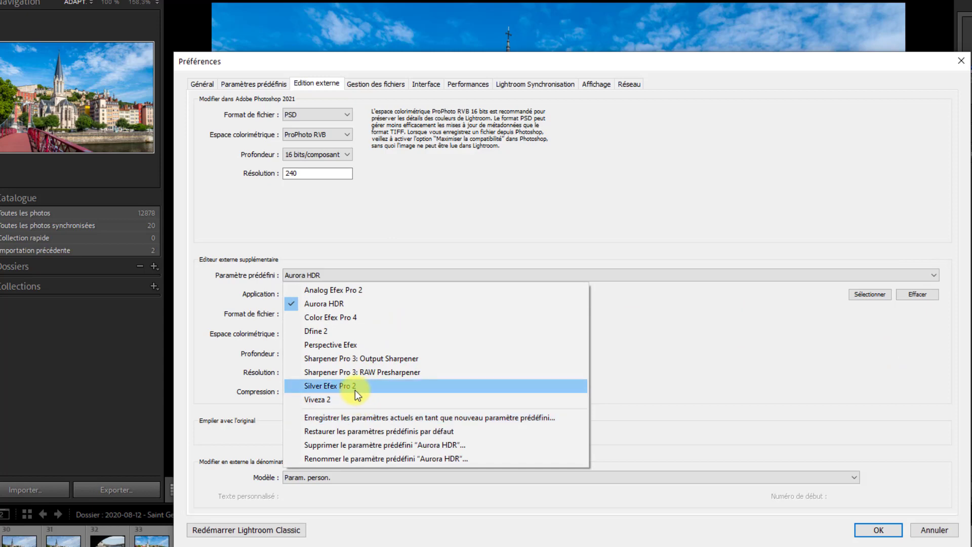
left_click(363, 359)
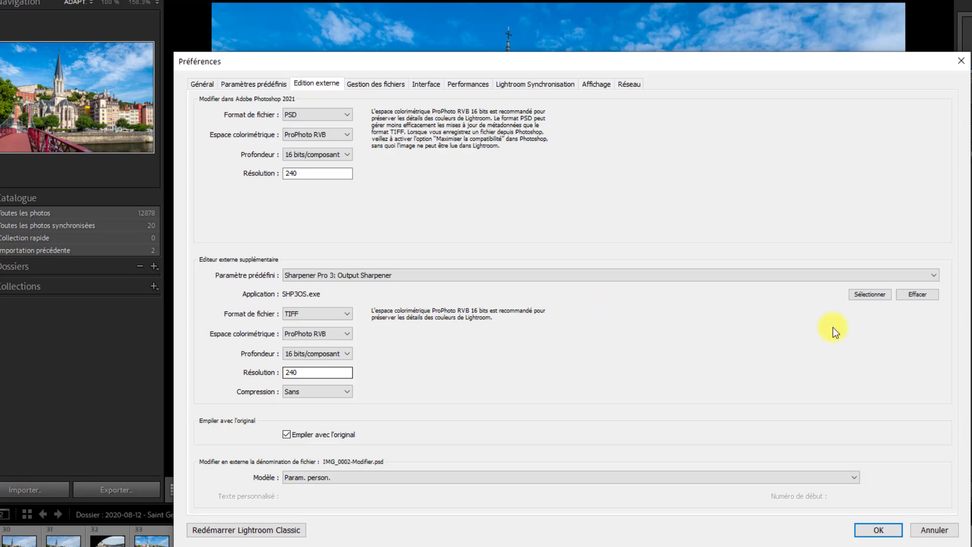
left_click(936, 278)
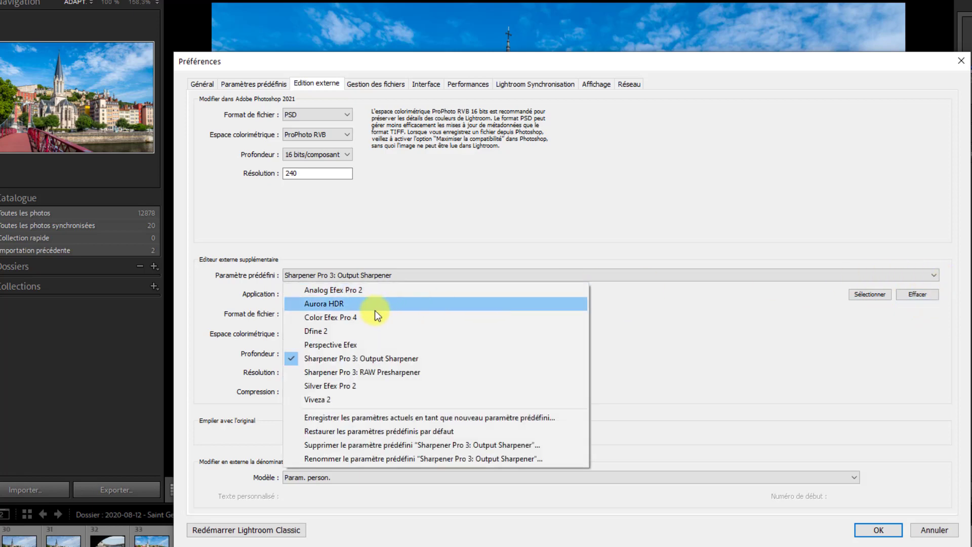
left_click(327, 334)
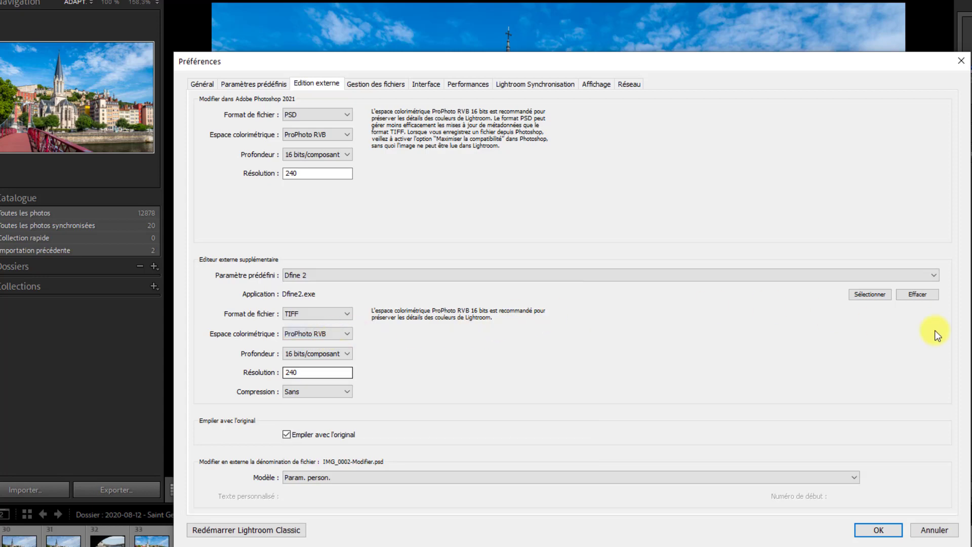
- Set the file format of the additional external editor Dfine 2 to JPEG
left_click(348, 313)
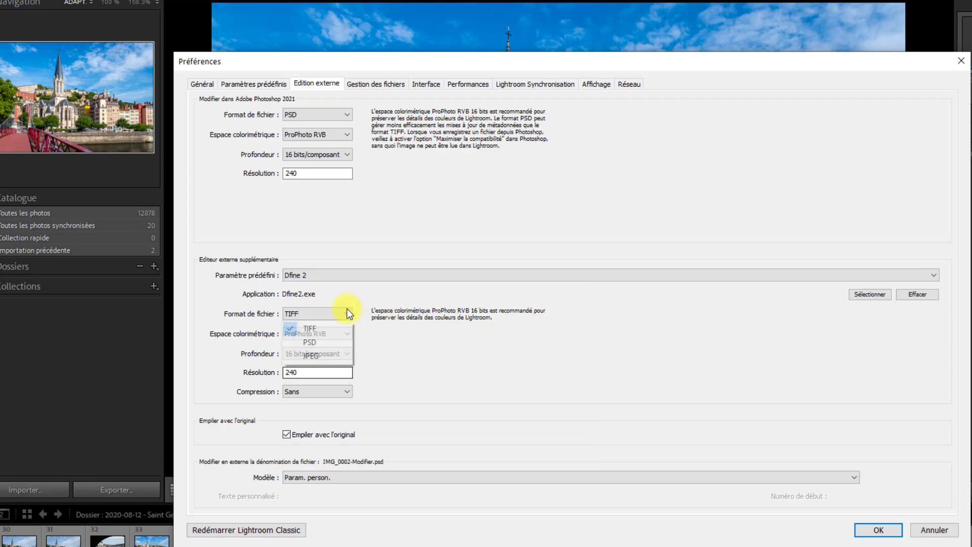
left_click(311, 357)
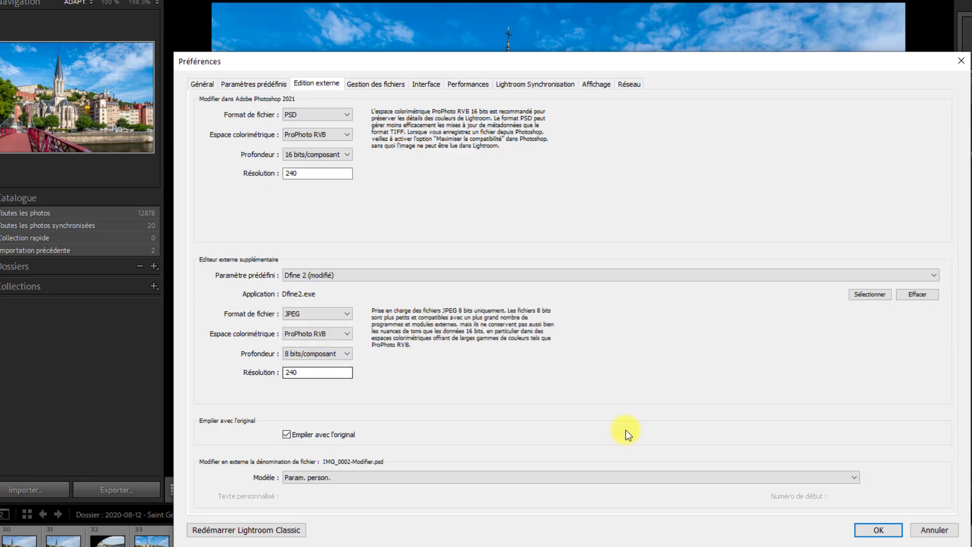
- Update the Dfine 2 external editor preset with the current JPEG settings
left_click(936, 275)
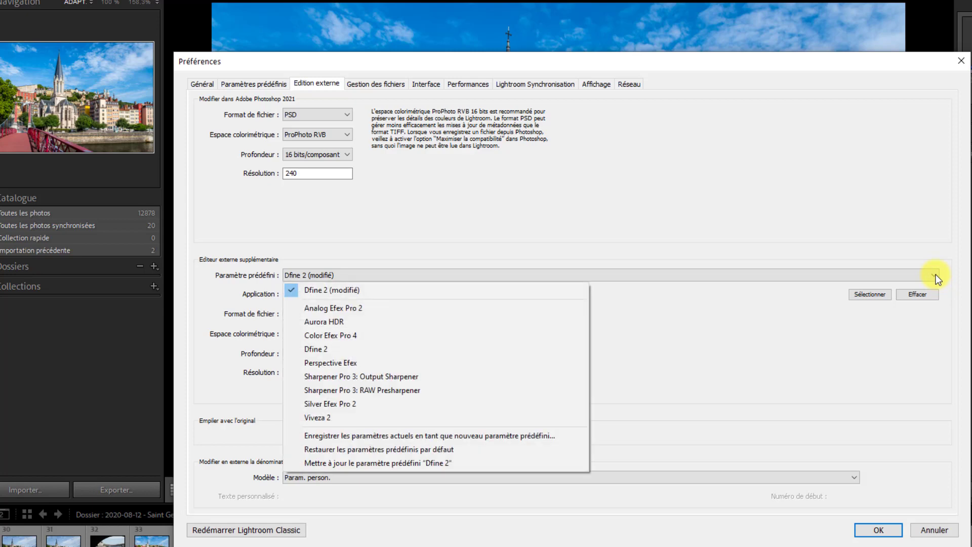
left_click(421, 463)
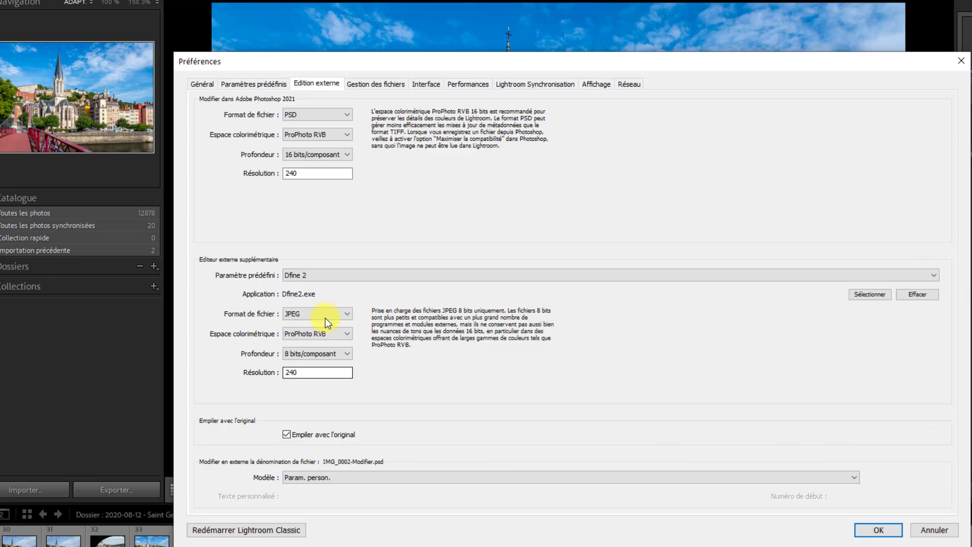
- Set the file format of the additional editor to TIFF and update the Dfine 2 preset with it
left_click(348, 315)
left_click(312, 324)
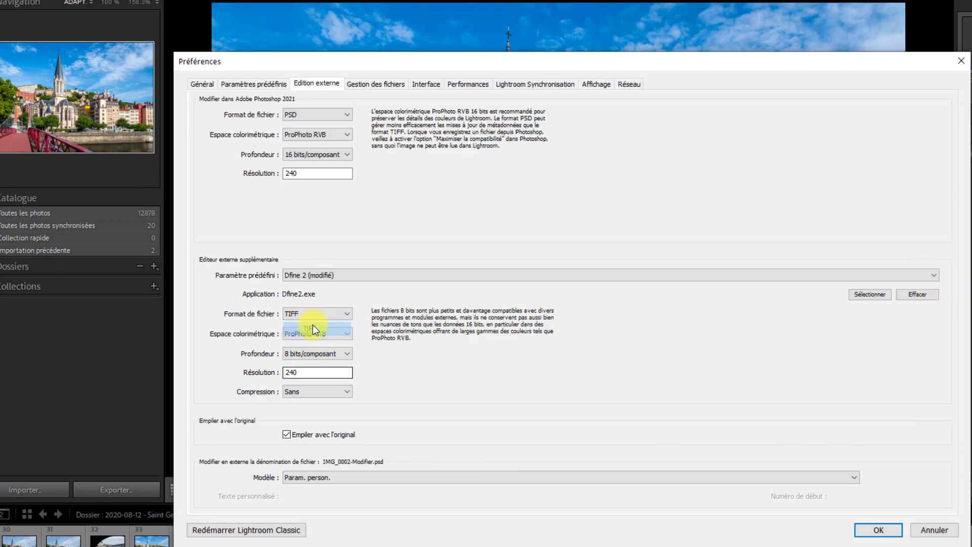
left_click(935, 275)
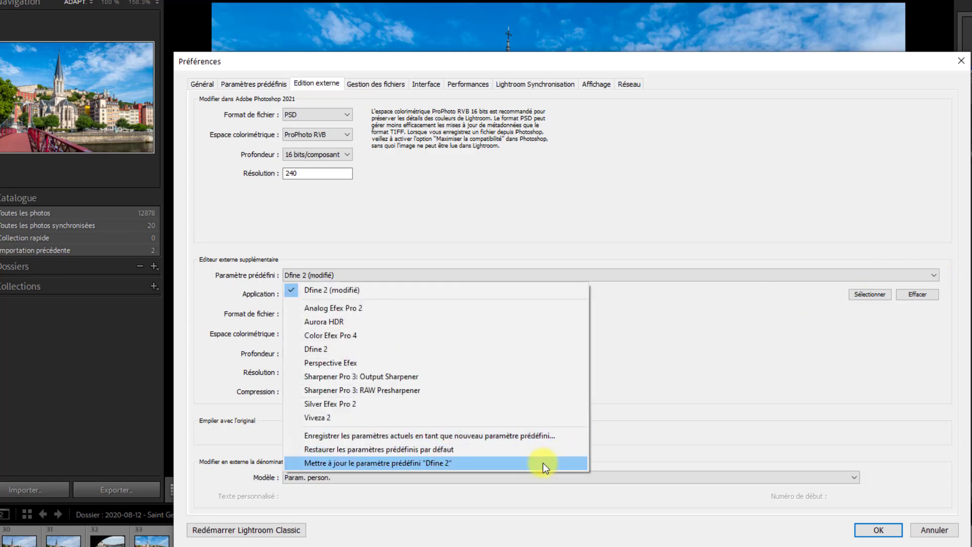
left_click(512, 462)
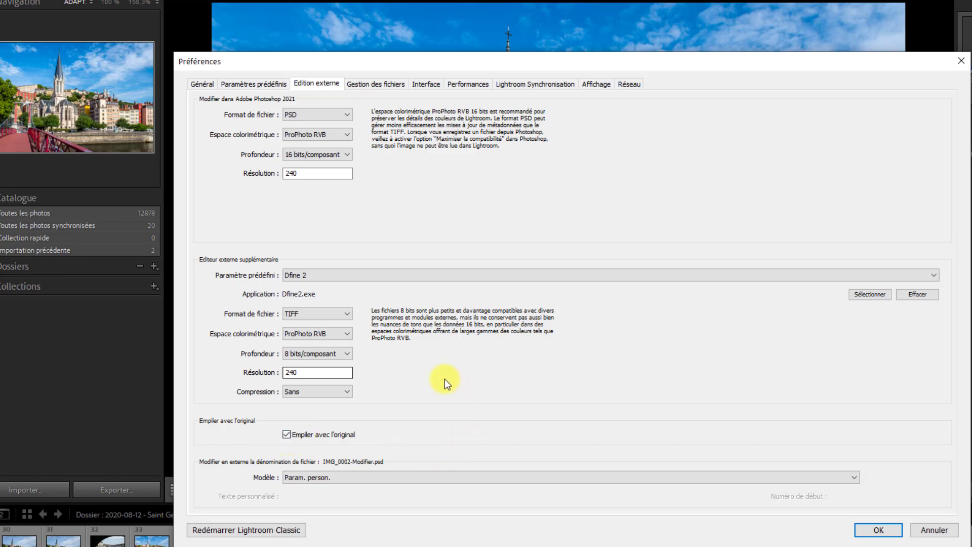
- Toggle stacking with the original off and on, and try the "Nom personnalisé - Séquence" naming template before restoring "Param. person."
left_click(286, 434)
left_click(286, 435)
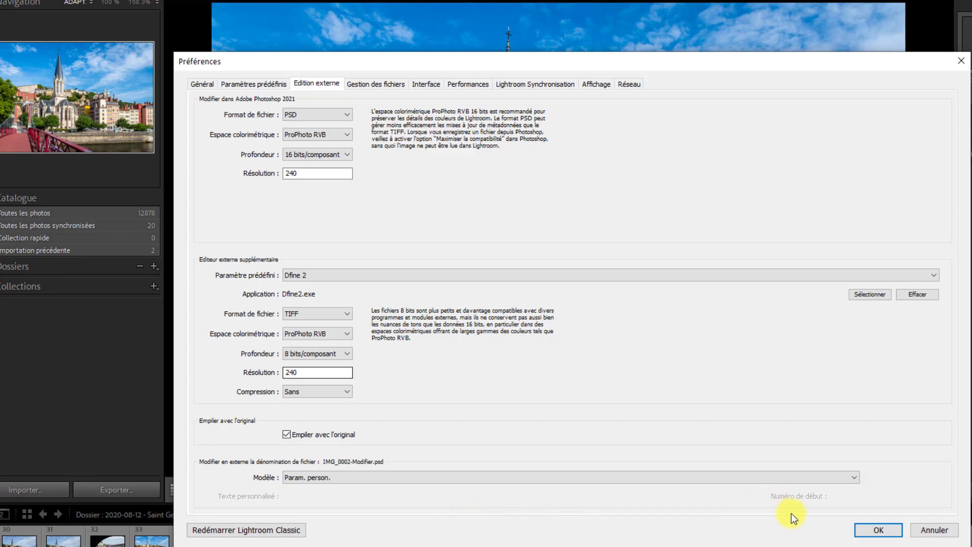
left_click(856, 477)
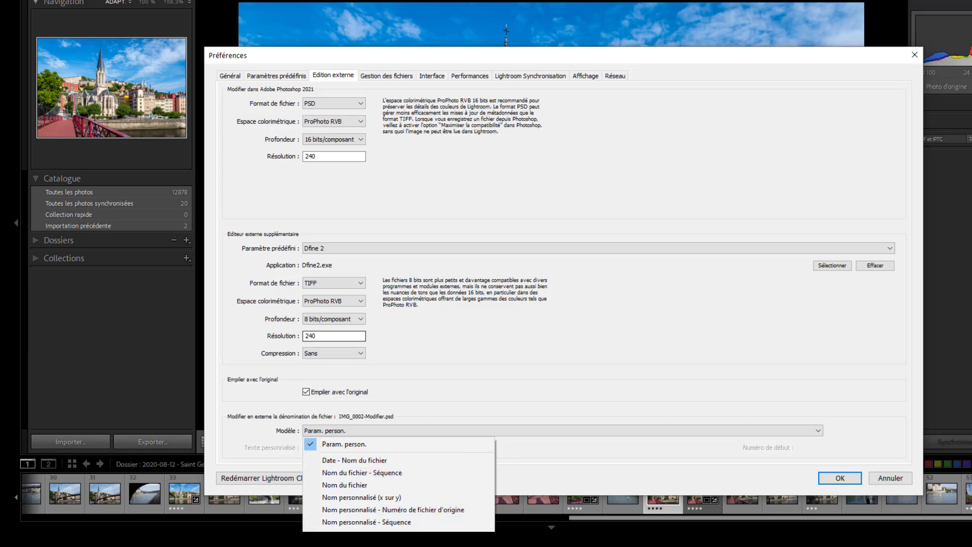
left_click(391, 523)
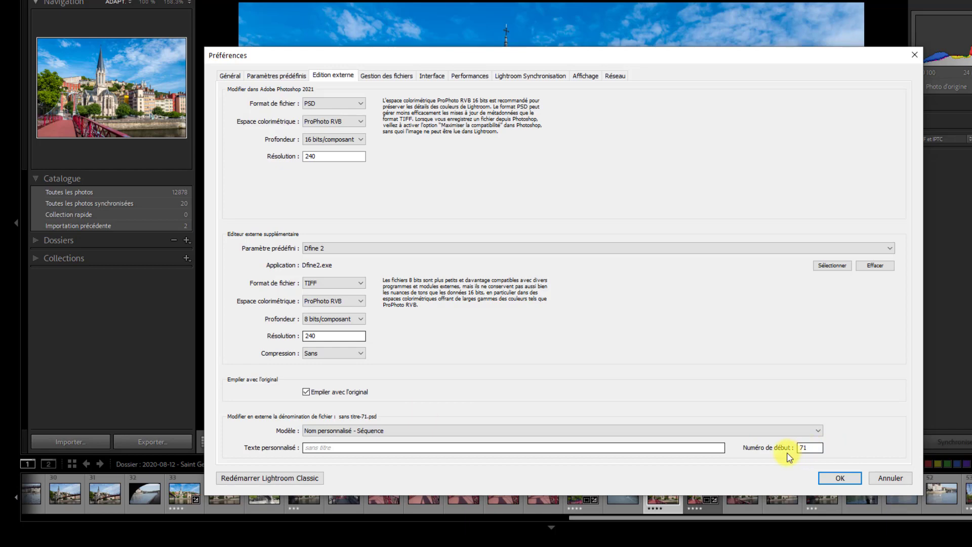
left_click(819, 435)
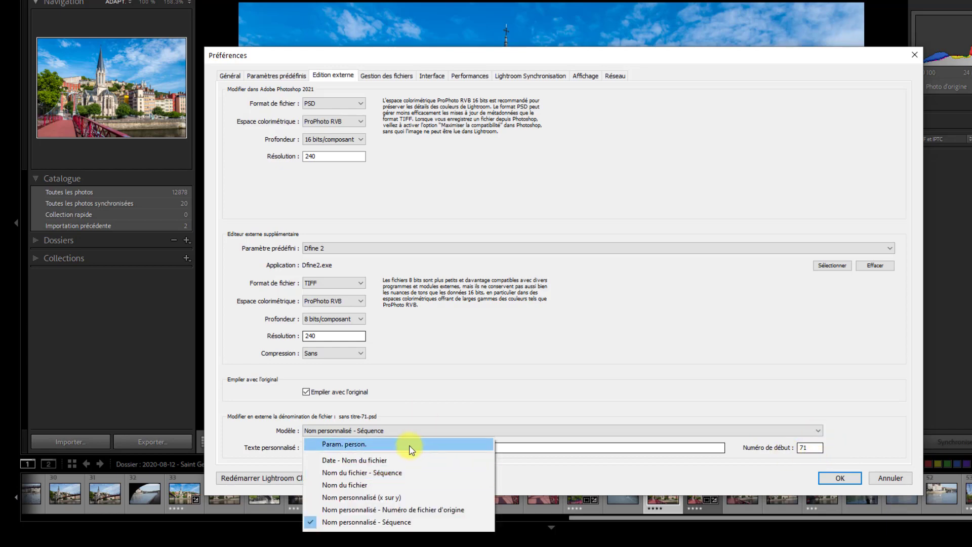
left_click(401, 447)
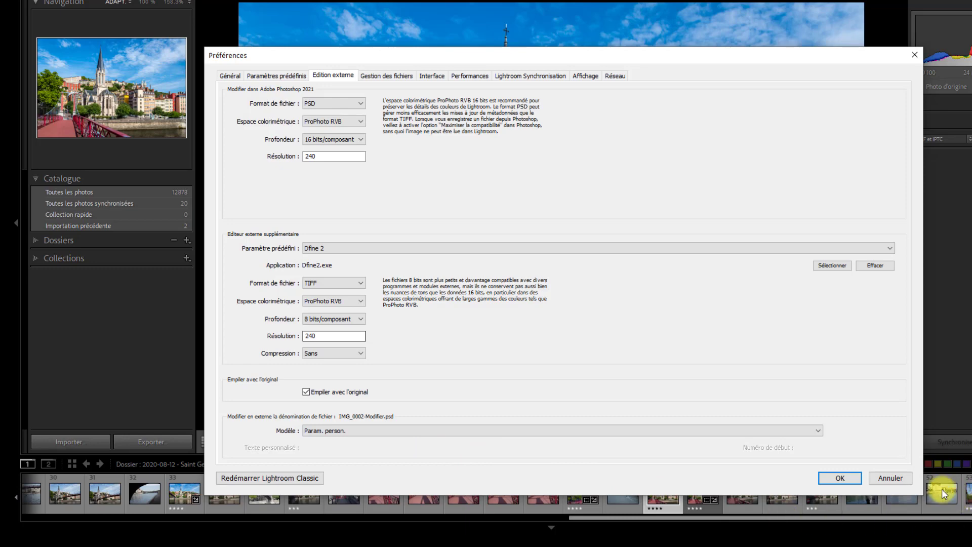
- Edit the external editing file name template so that "-" and a one-digit sequence number follow "Modifier"
left_click(405, 431)
left_click(400, 528)
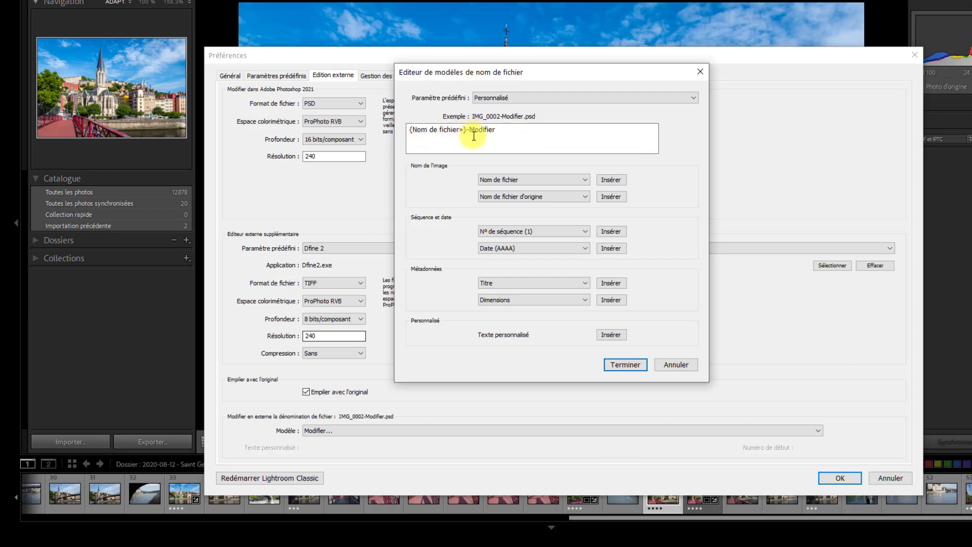
left_click(503, 130)
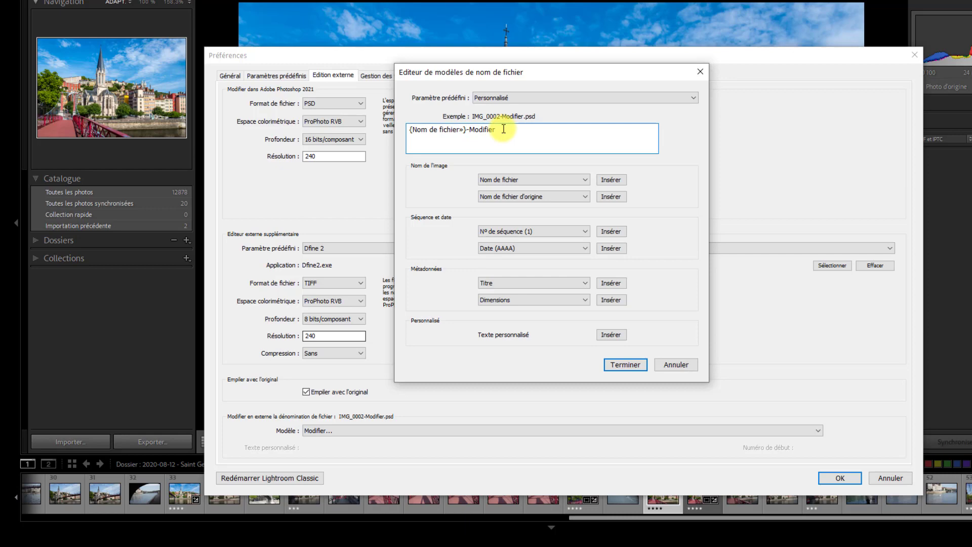
type("-")
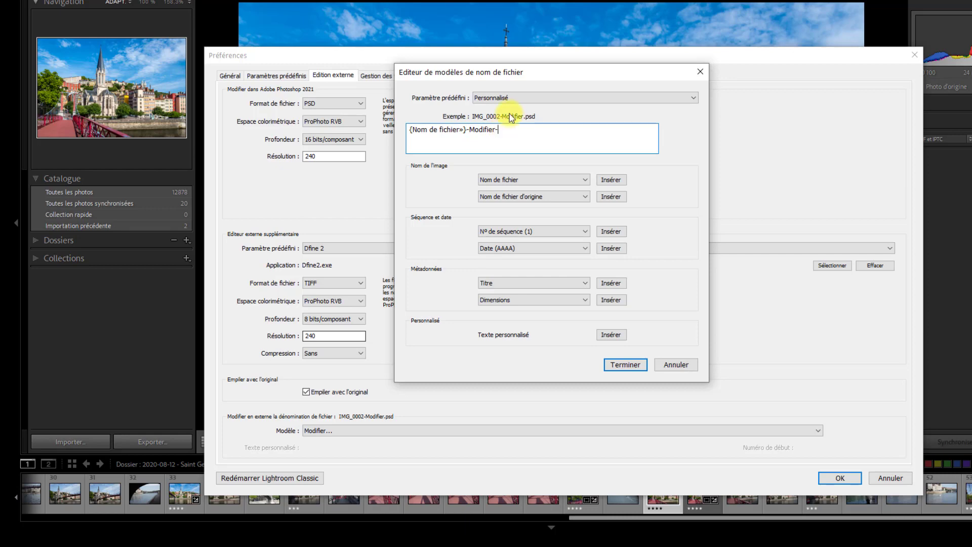
left_click(611, 232)
left_click(635, 364)
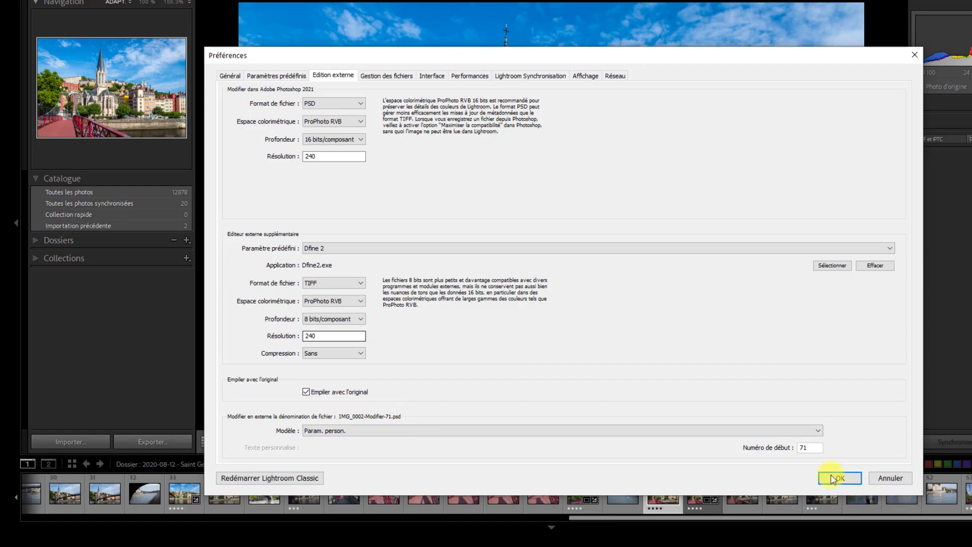
- Set the start number of the file name sequence to 1 and accept the preferences
double_click(816, 447)
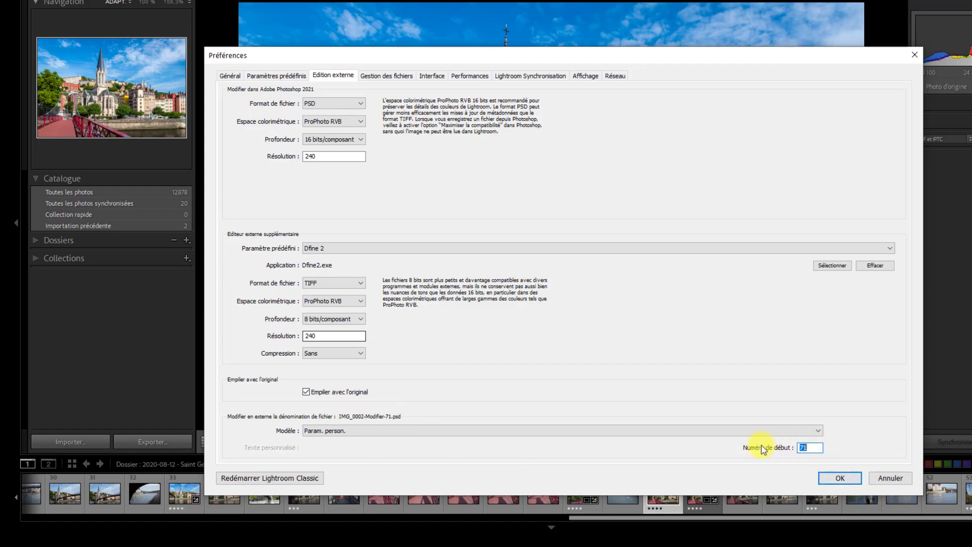
type("1")
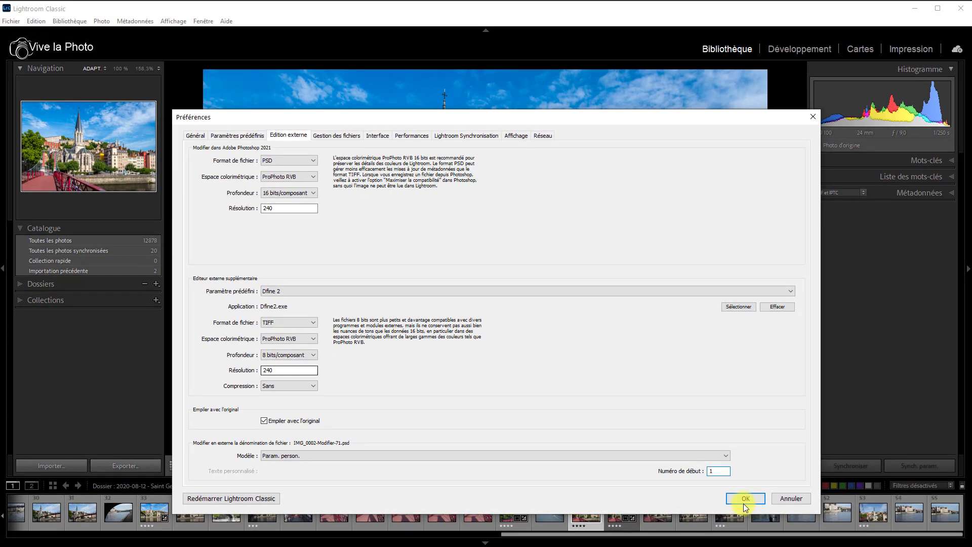
left_click(745, 499)
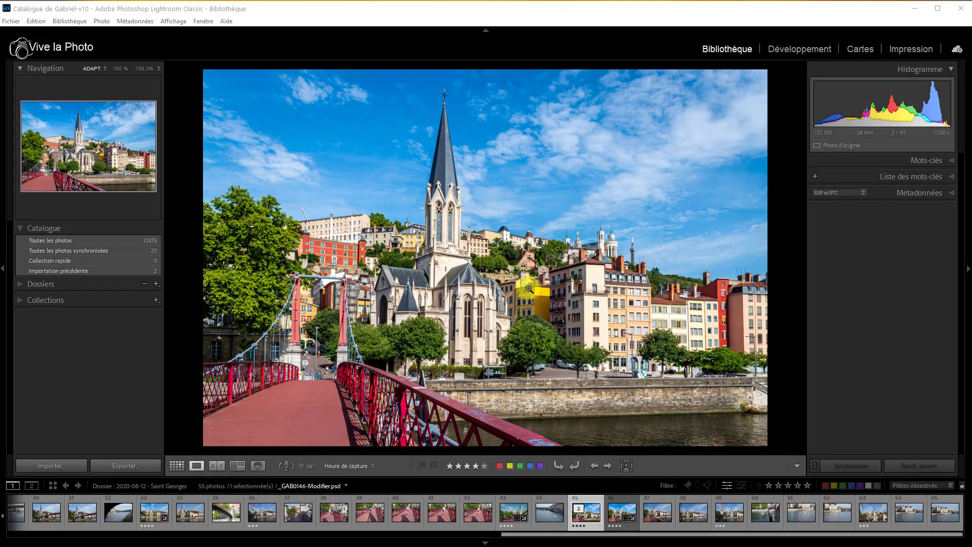
- Edit a copy of the selected church photo with Lightroom corrections in Viveza 2 and save it without adjustments
right_click(598, 509)
mouse_move(634, 265)
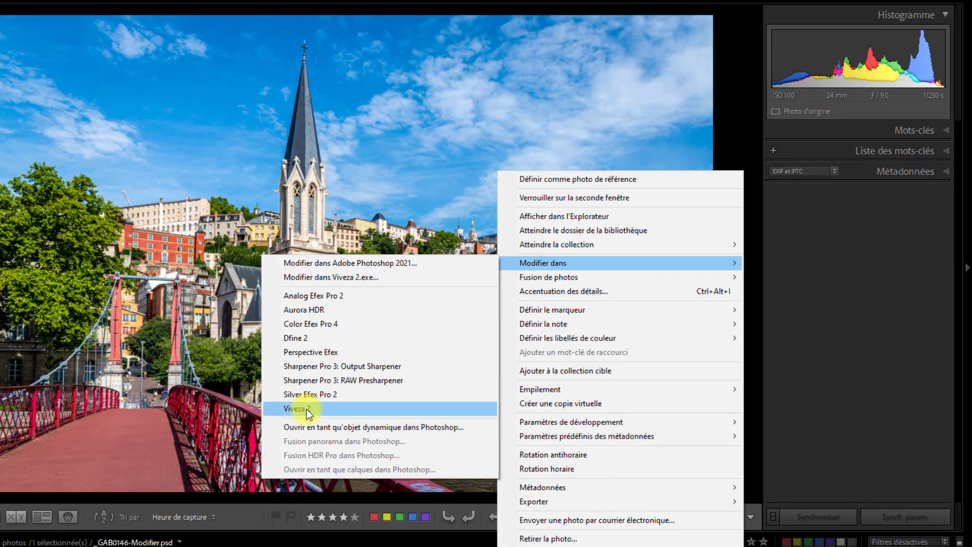
left_click(306, 409)
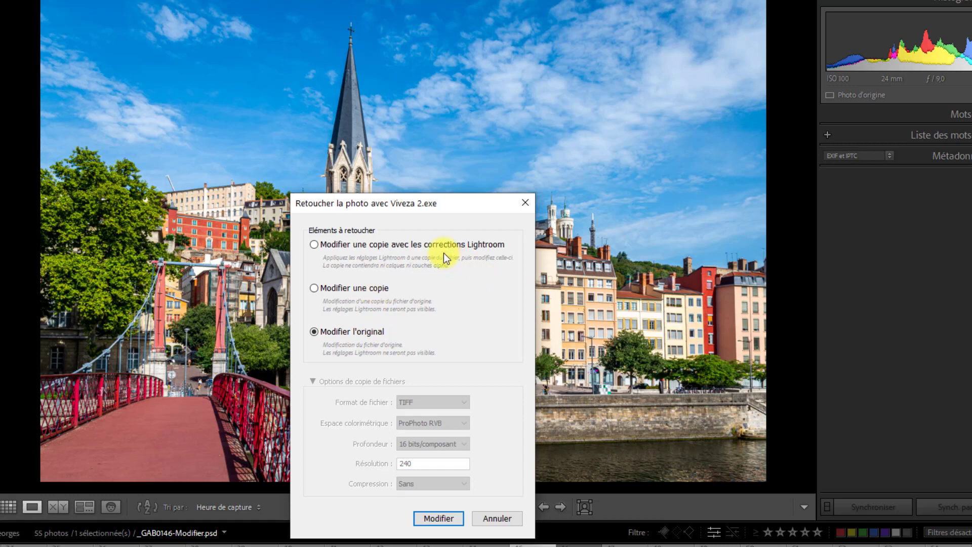
left_click(314, 245)
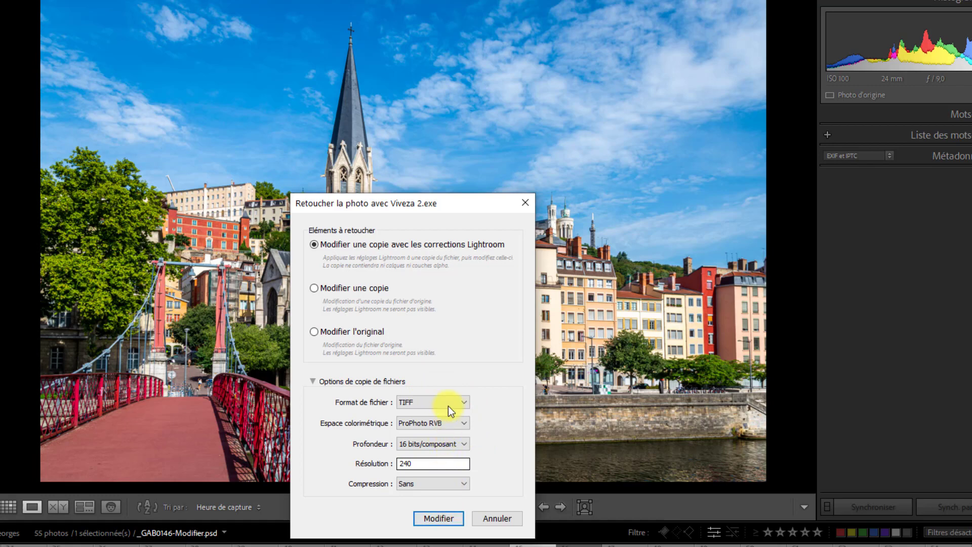
left_click(439, 519)
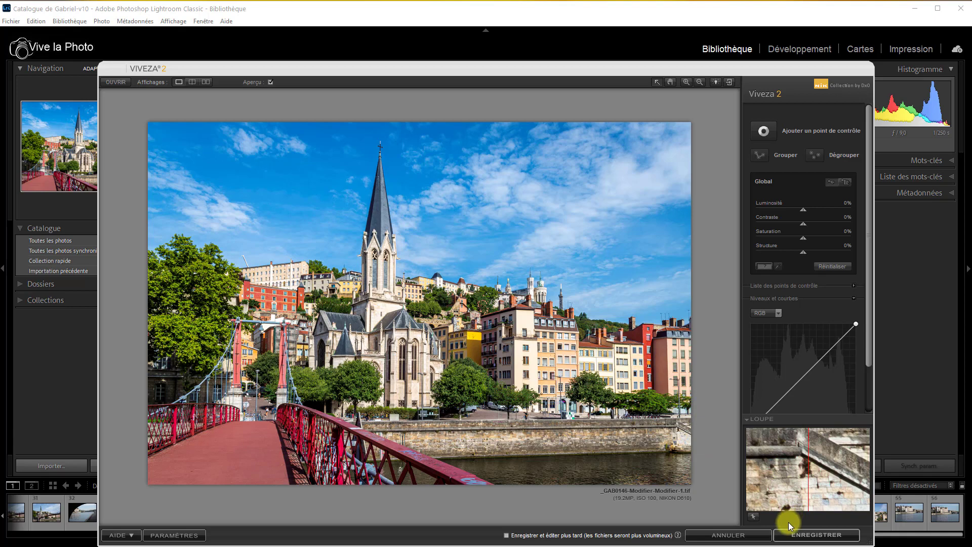
left_click(815, 535)
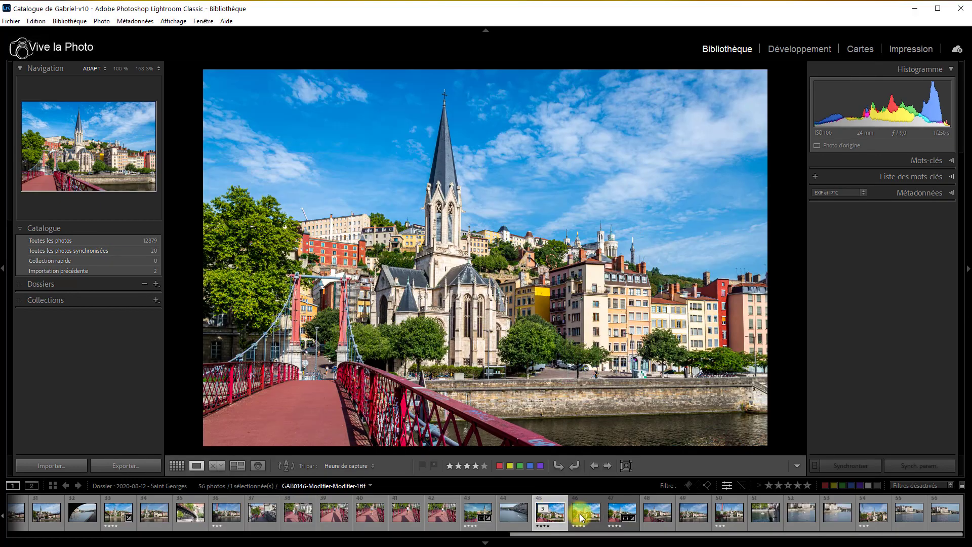
- Send the newly created TIFF photo to Viveza 2 as a copy with Lightroom corrections and save the result
right_click(547, 514)
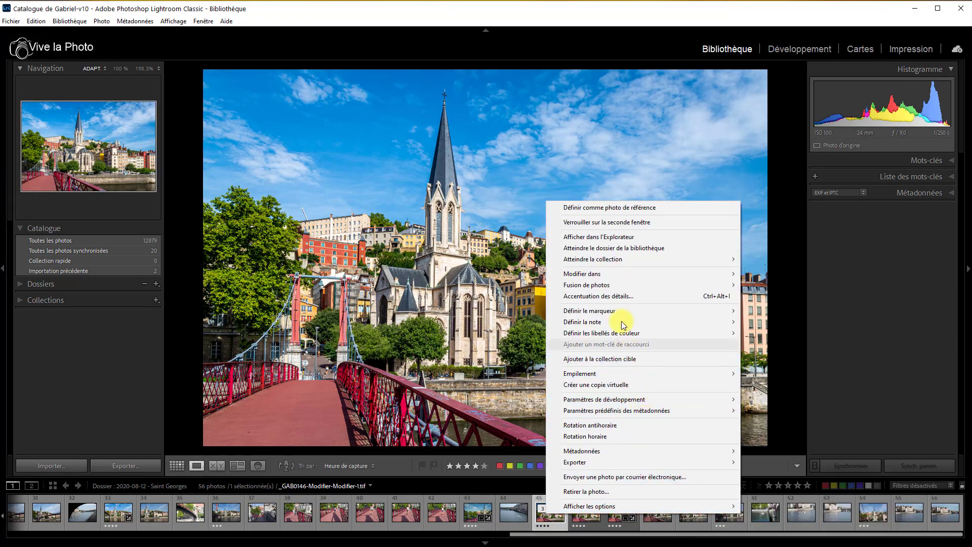
mouse_move(598, 273)
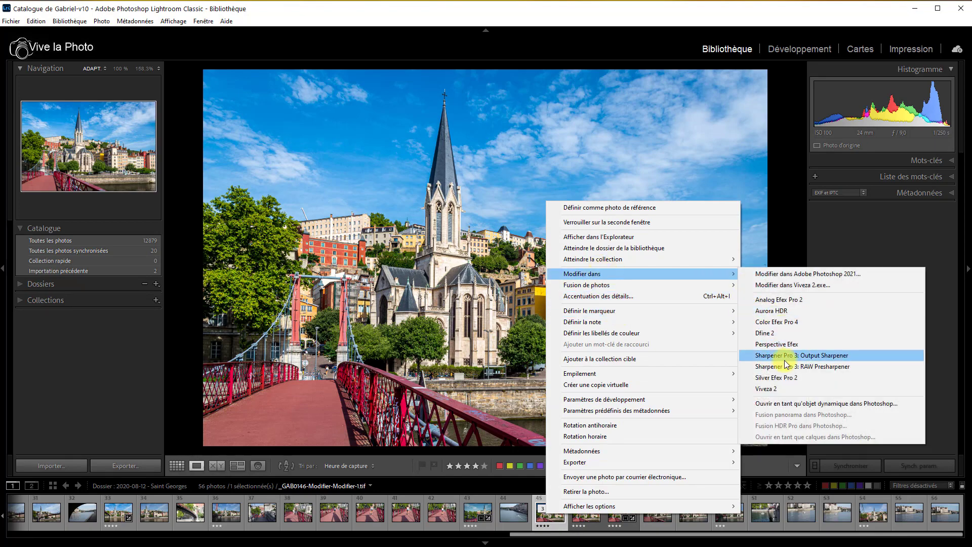
left_click(782, 388)
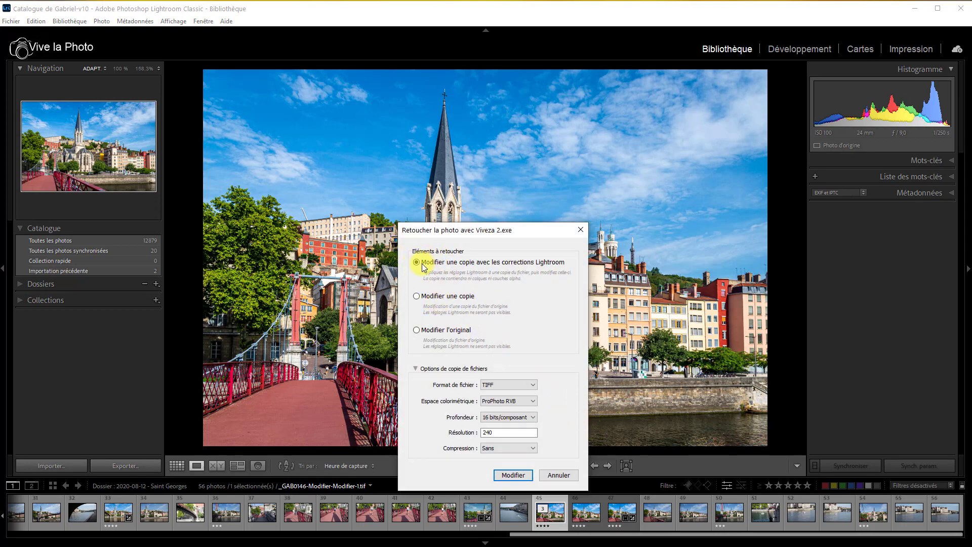
left_click(512, 475)
left_click(811, 535)
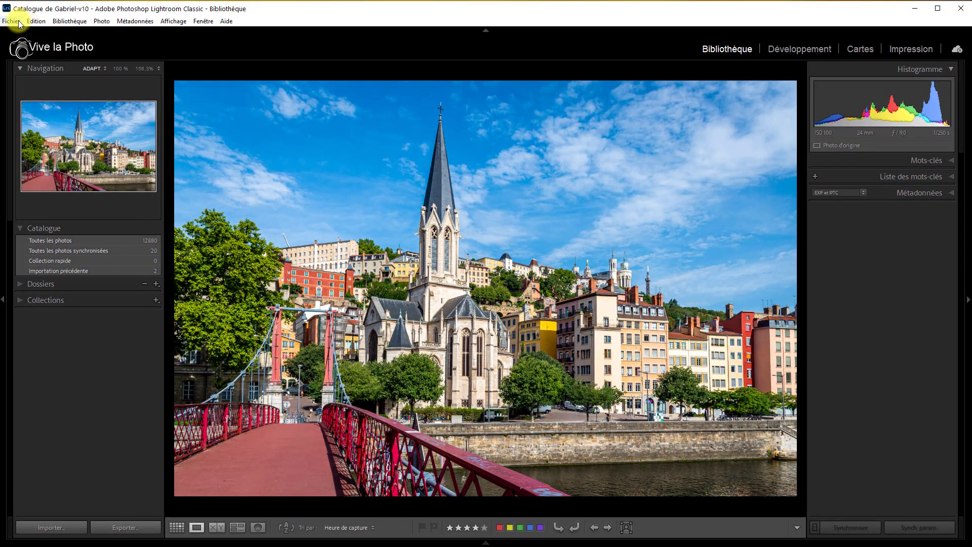
- Reopen the preferences to check the external editing naming settings, and switch to the file handling settings
left_click(36, 21)
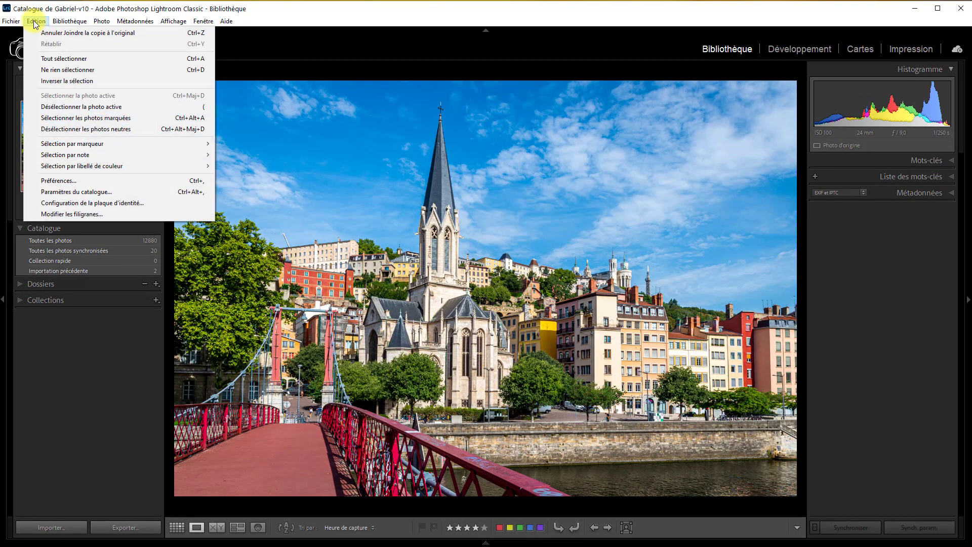
left_click(100, 184)
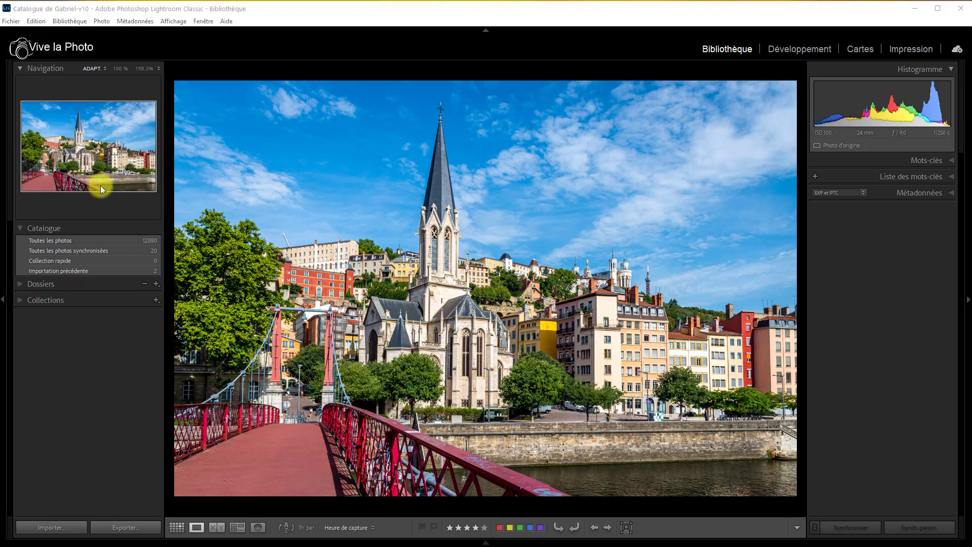
left_click(290, 136)
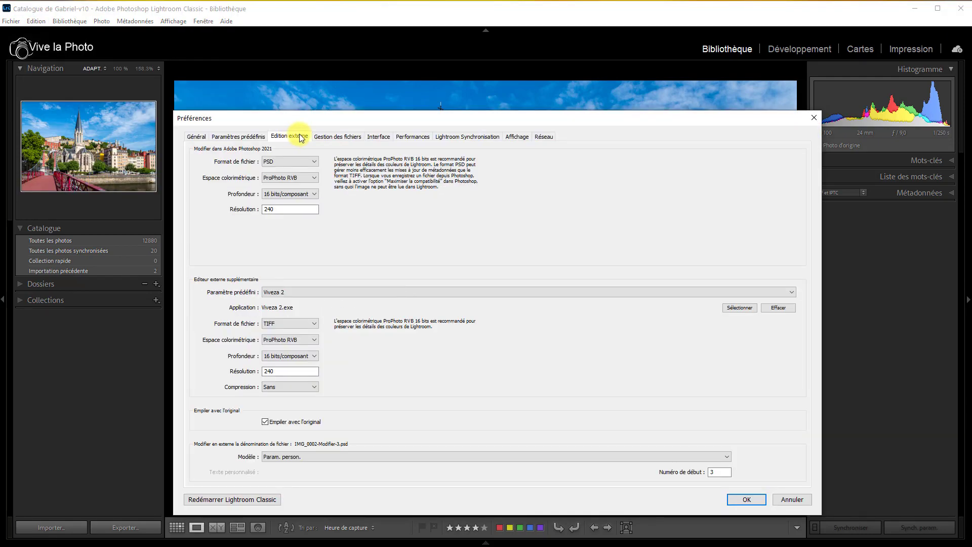
left_click(334, 138)
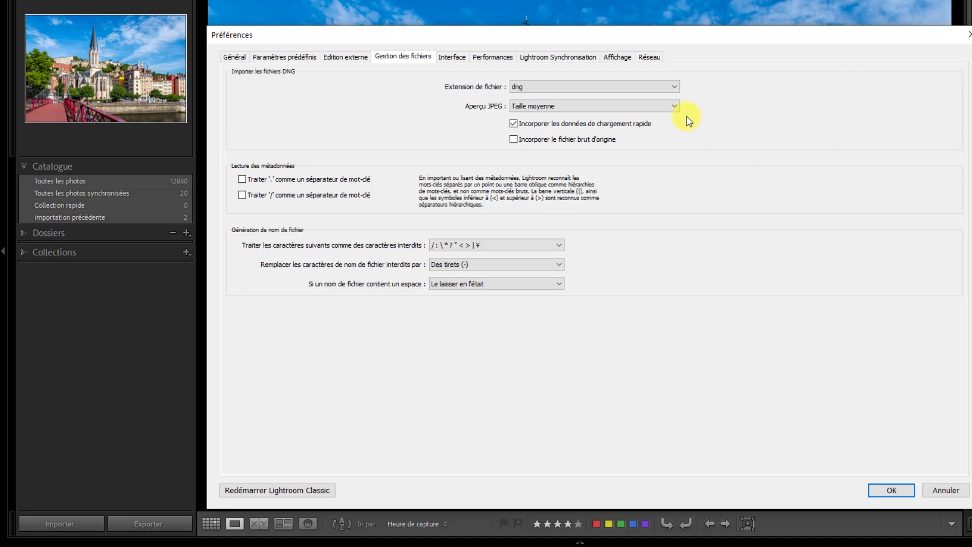
- Enable embedding of the original raw file for DNG imports, keeping the dng extension and the medium-size JPEG preview
left_click(678, 89)
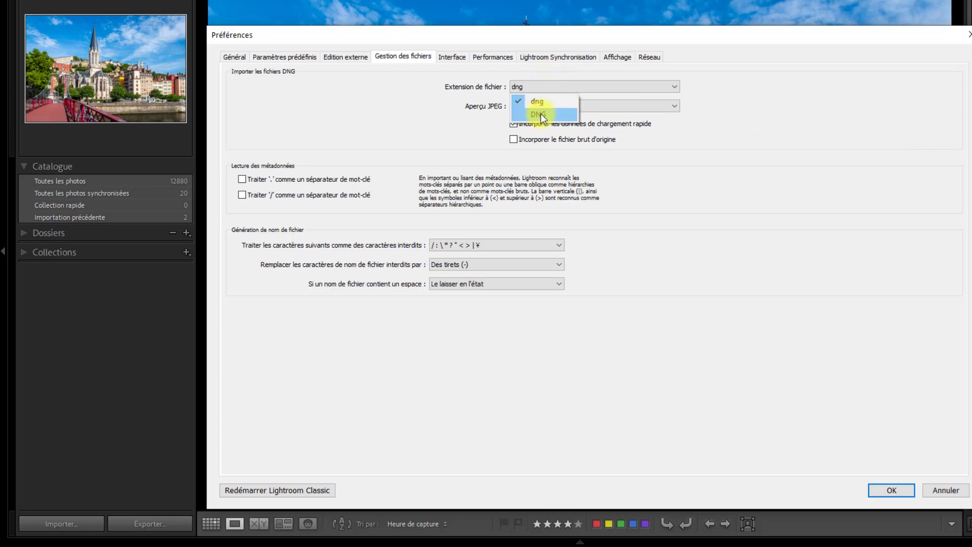
left_click(682, 141)
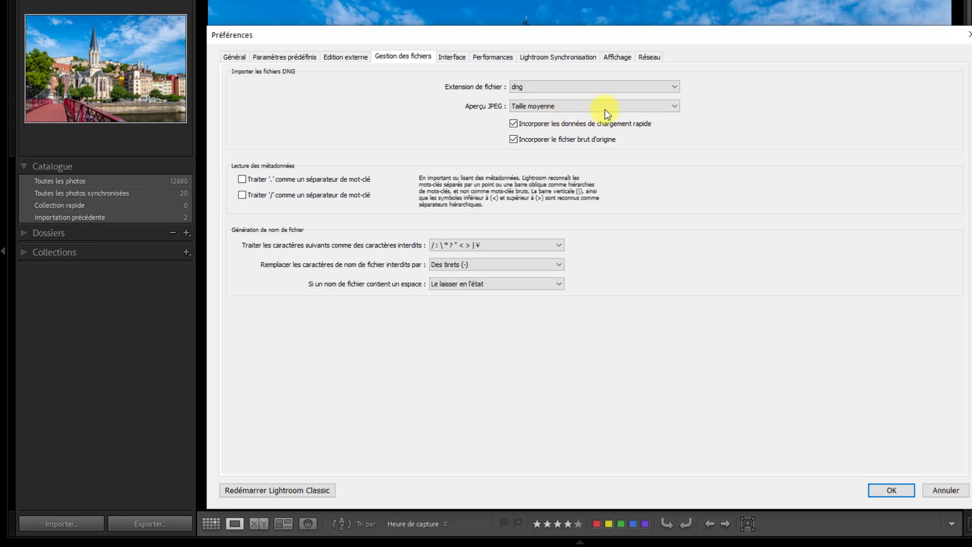
left_click(676, 107)
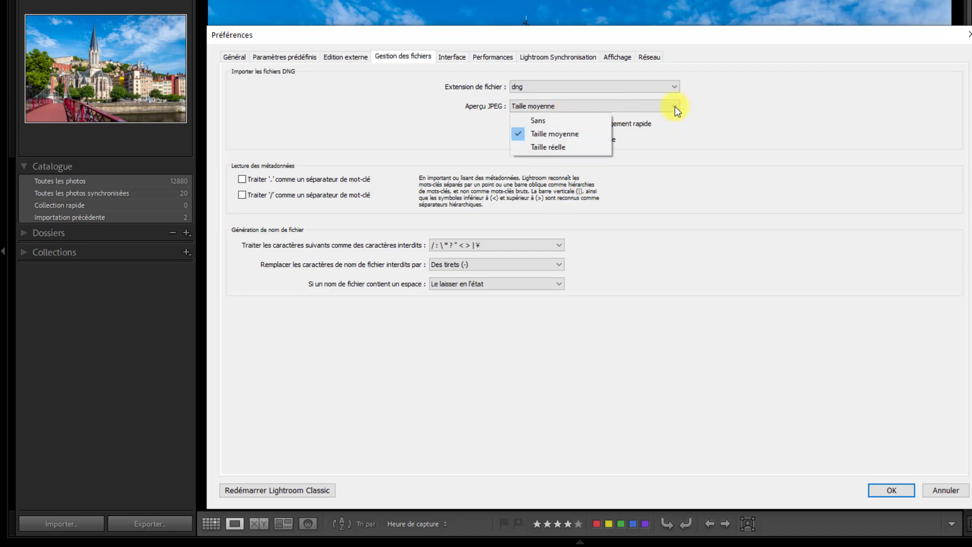
left_click(571, 136)
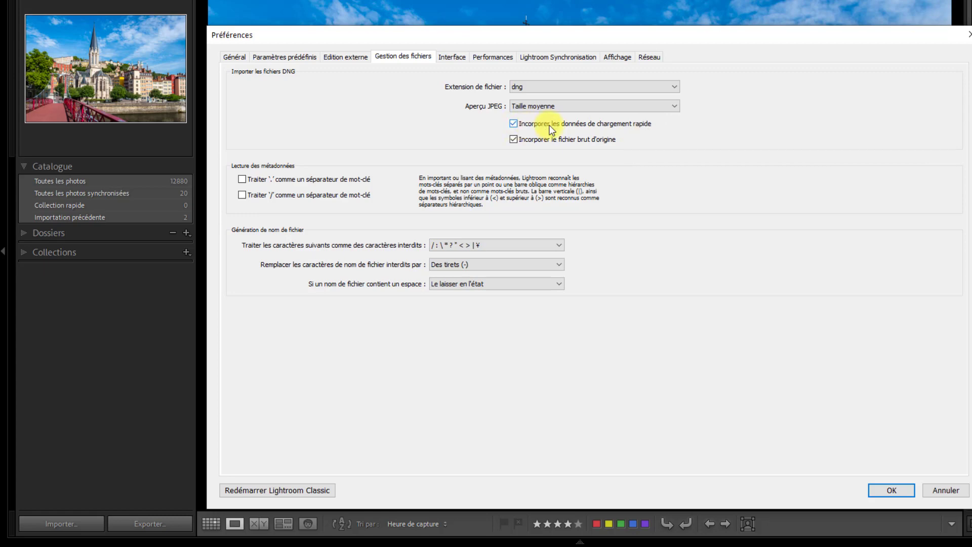
mouse_move(597, 125)
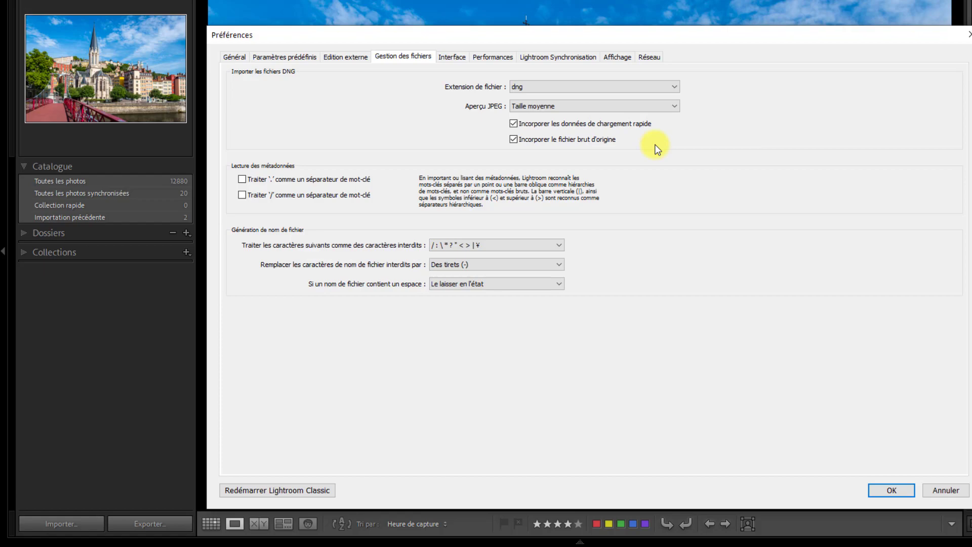
- Import the raw photo _GAB0107.NEF from the 2020-08-12 - Saint Georges folder as a DNG copy and dismiss the conversion notice
mouse_move(606, 137)
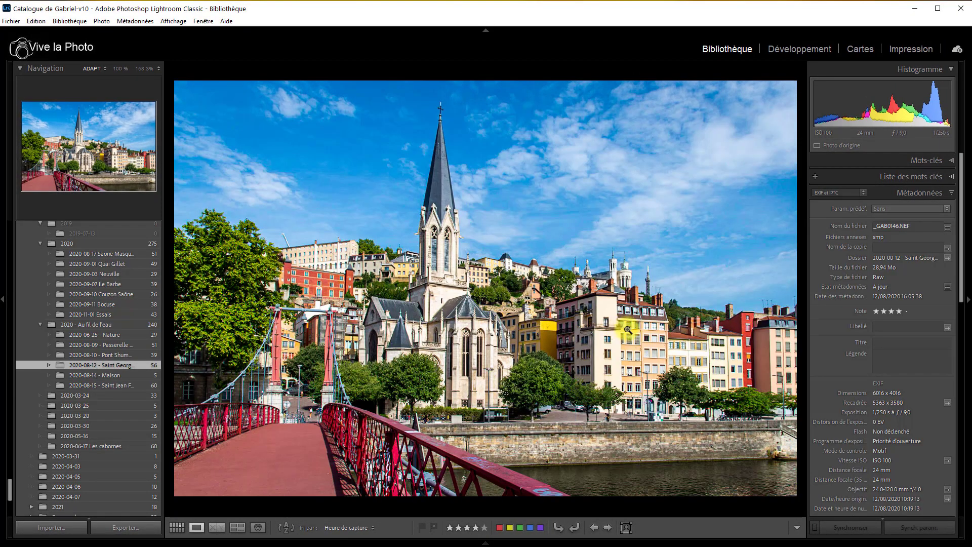
left_click(56, 529)
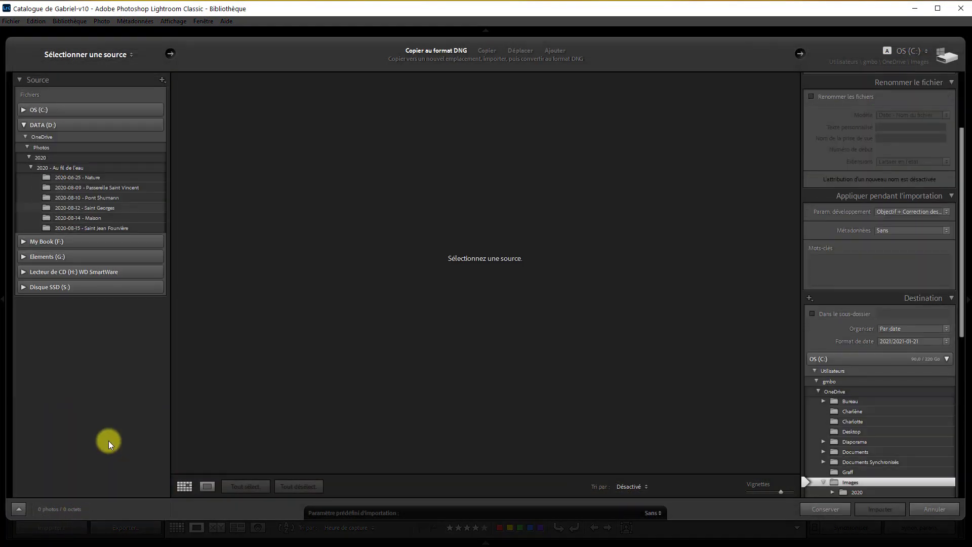
left_click(92, 209)
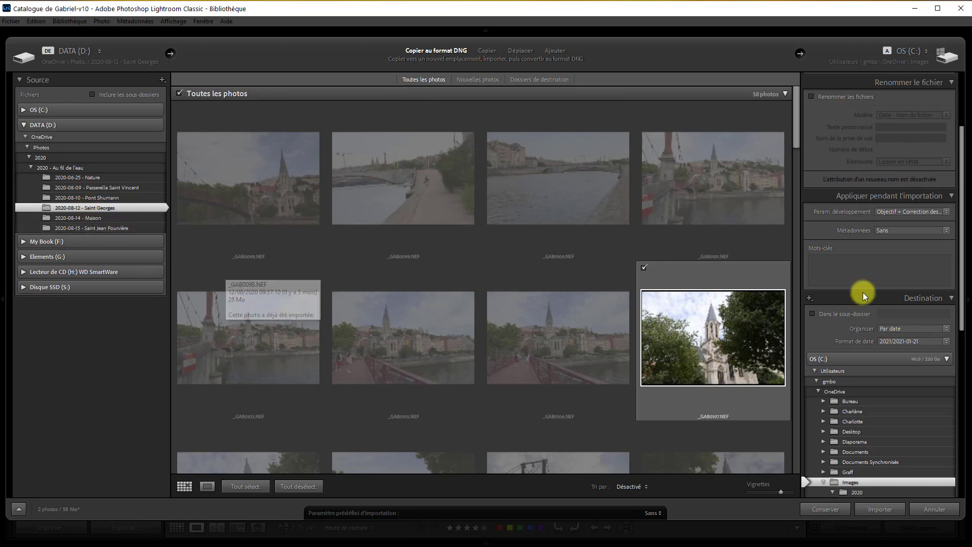
scroll(741, 345, "down", 2)
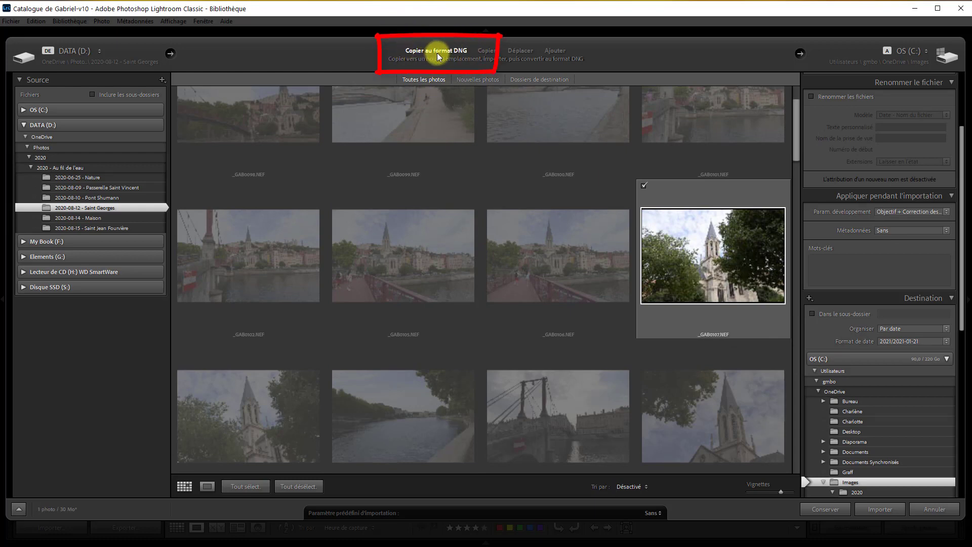
left_click(888, 509)
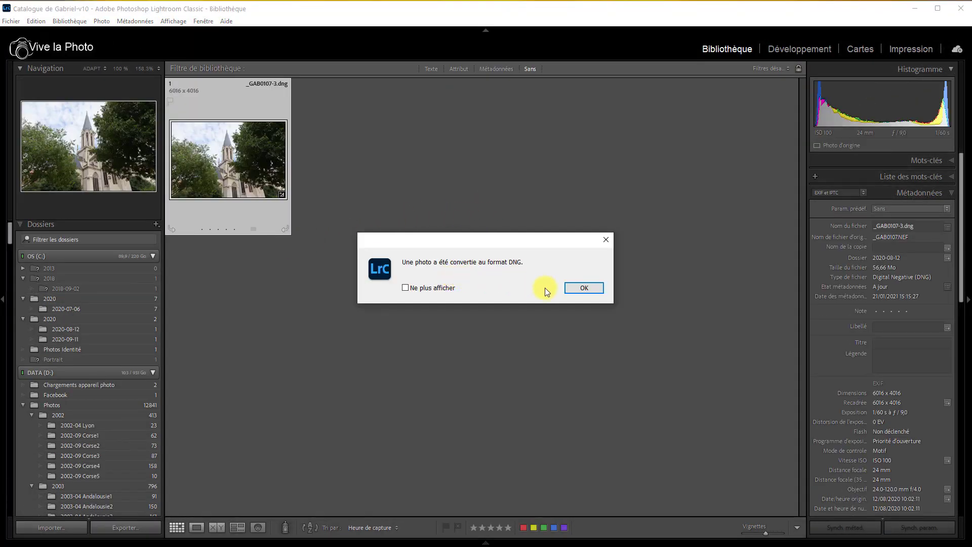
left_click(583, 288)
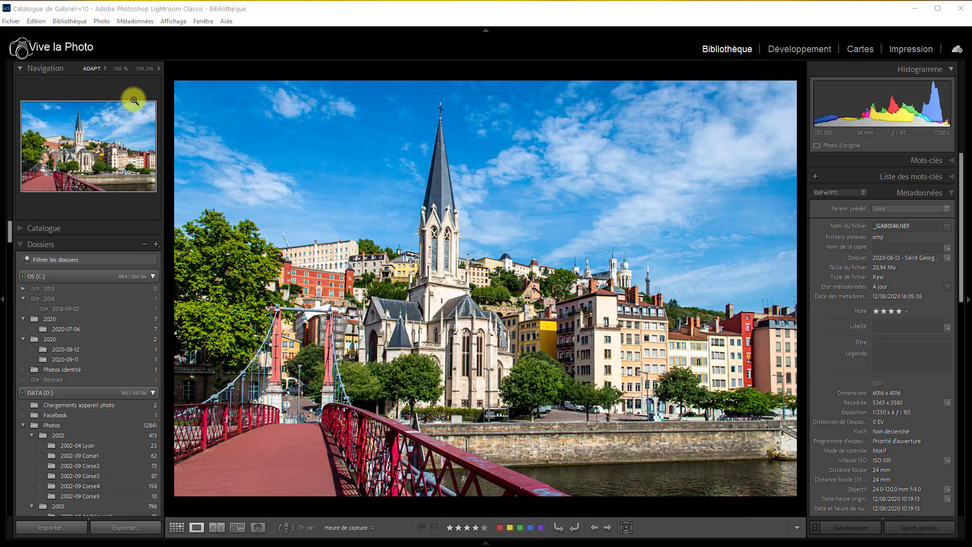
- Reopen the preferences to review the file handling options for keyword separators, and close them without applying changes
left_click(45, 24)
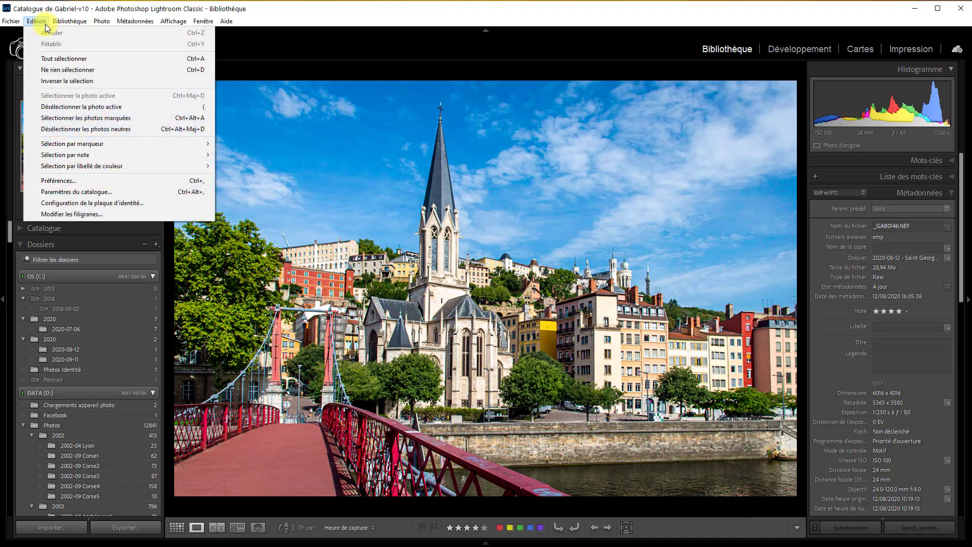
left_click(88, 180)
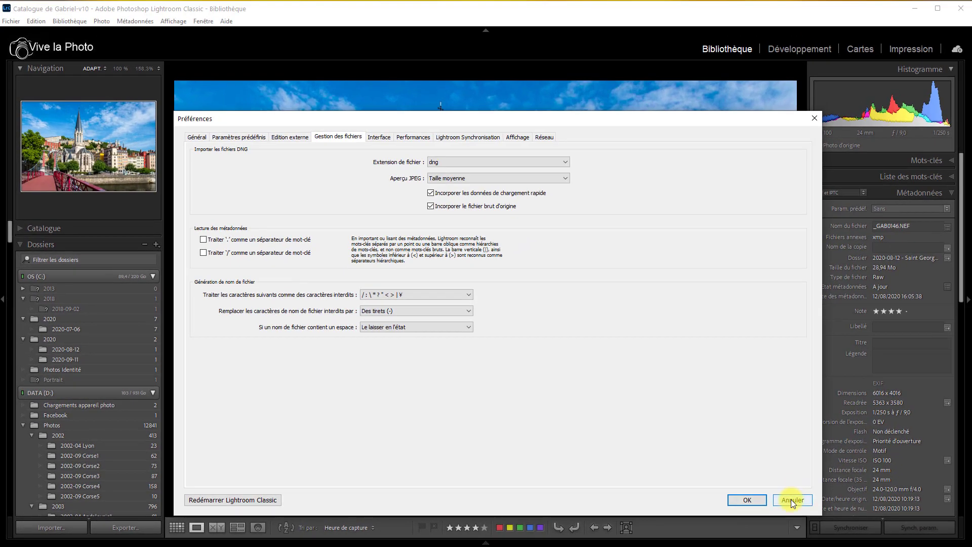
left_click(790, 499)
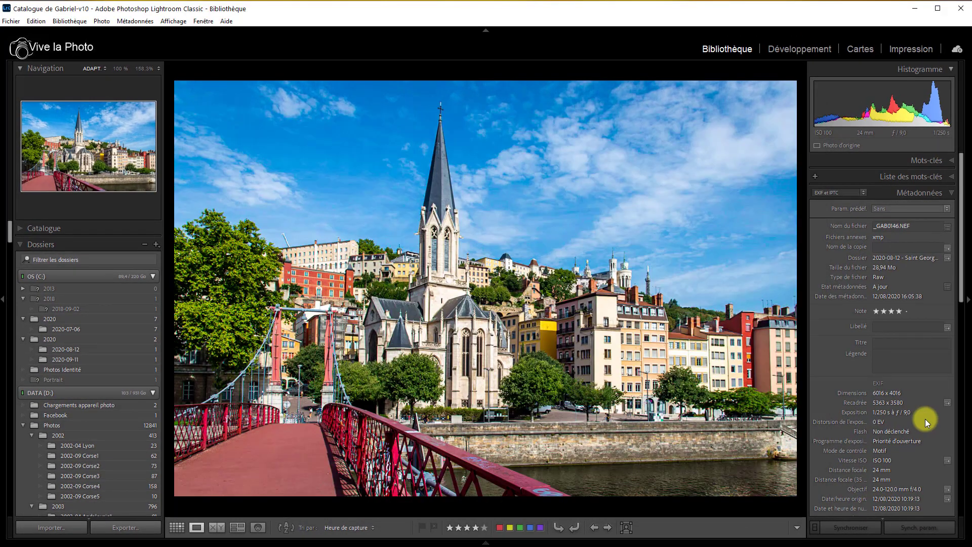
- Add the keyword fourchette with couvert as its parent to the church photo, and display keywords together with their parent keywords
left_click(927, 160)
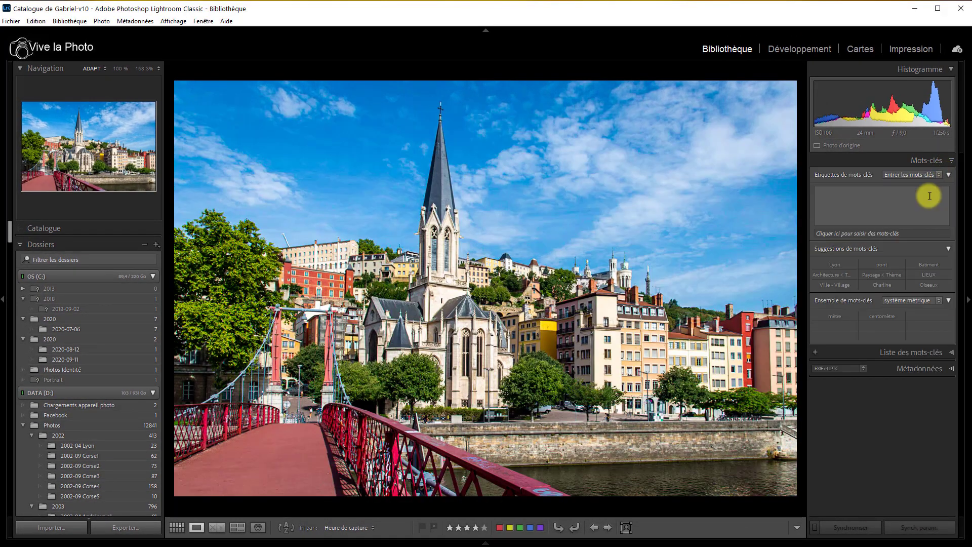
left_click(857, 234)
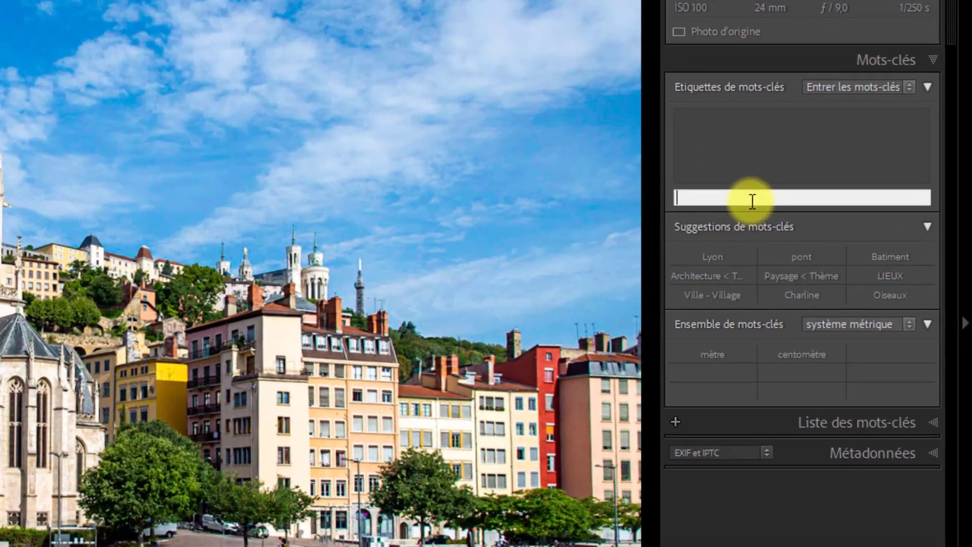
type("fourchette")
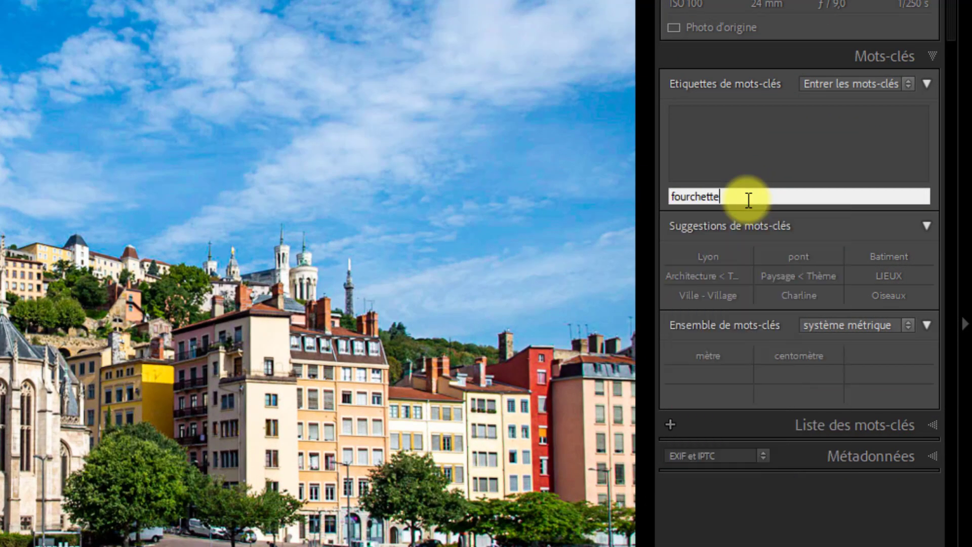
type(" <")
key("Return")
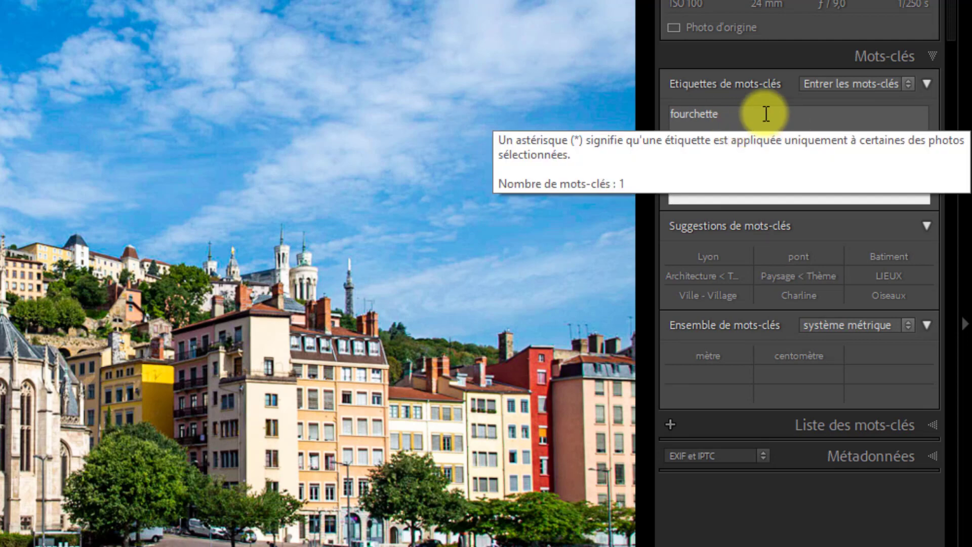
left_click(905, 85)
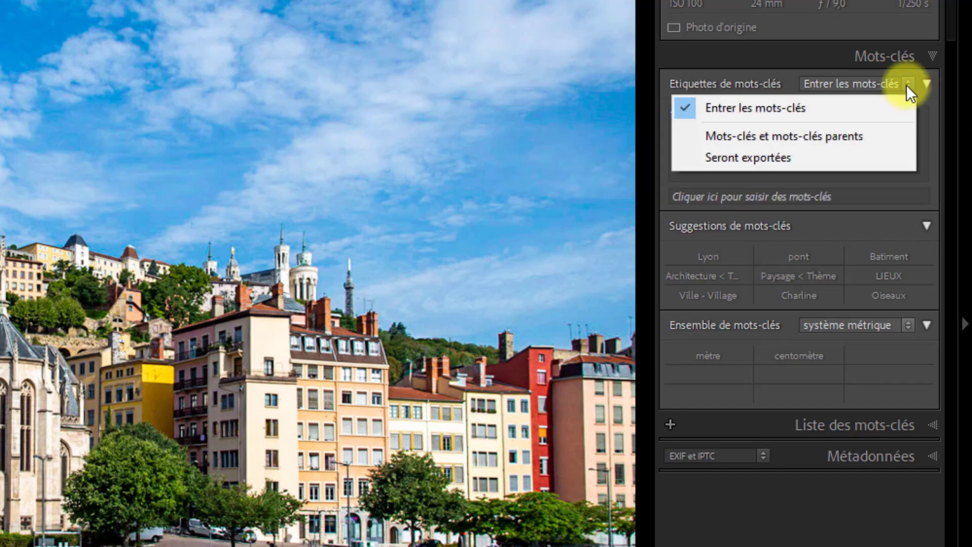
left_click(827, 136)
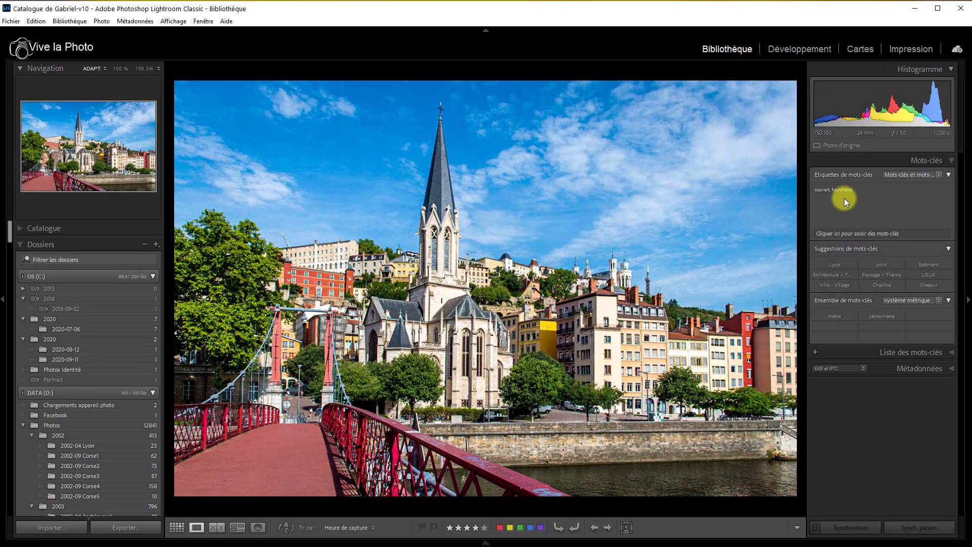
- Set the forbidden file name characters to the extended set / : \ * ? " < > | ¥ = + ; , ^ [ ], keeping dashes as the replacement
left_click(36, 21)
left_click(71, 183)
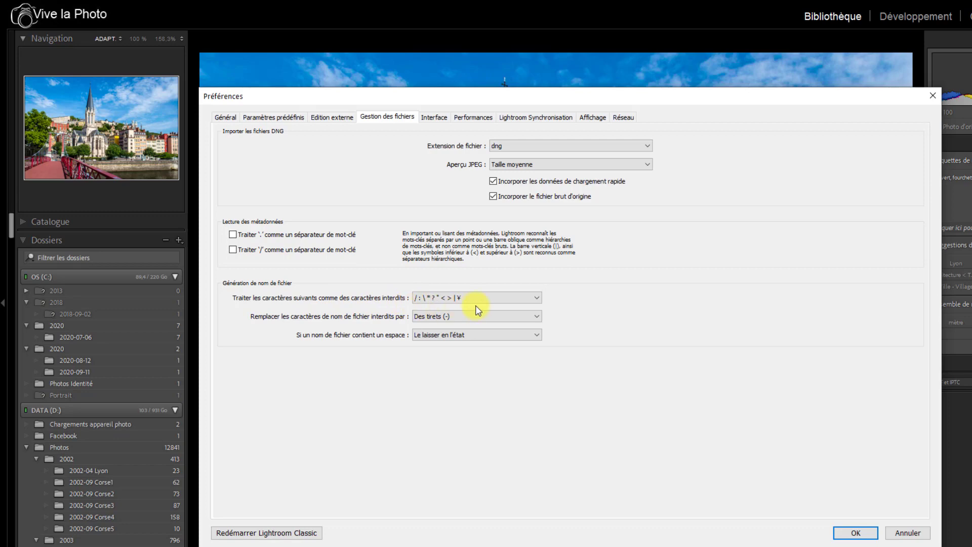
left_click(537, 298)
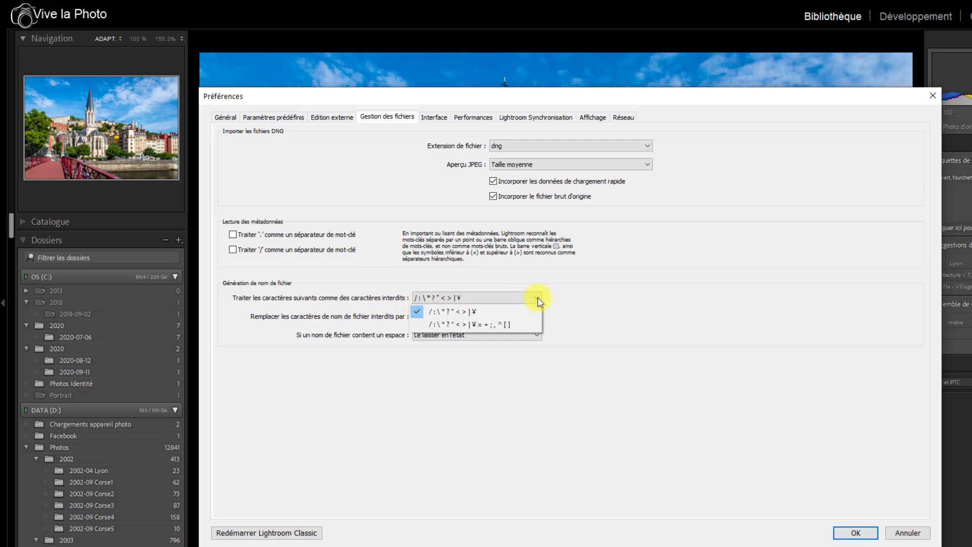
left_click(512, 324)
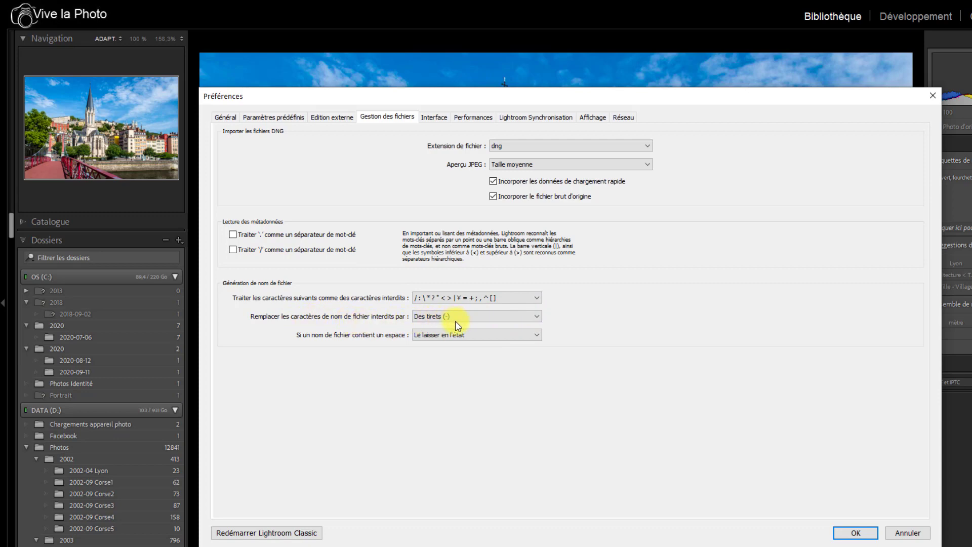
left_click(520, 319)
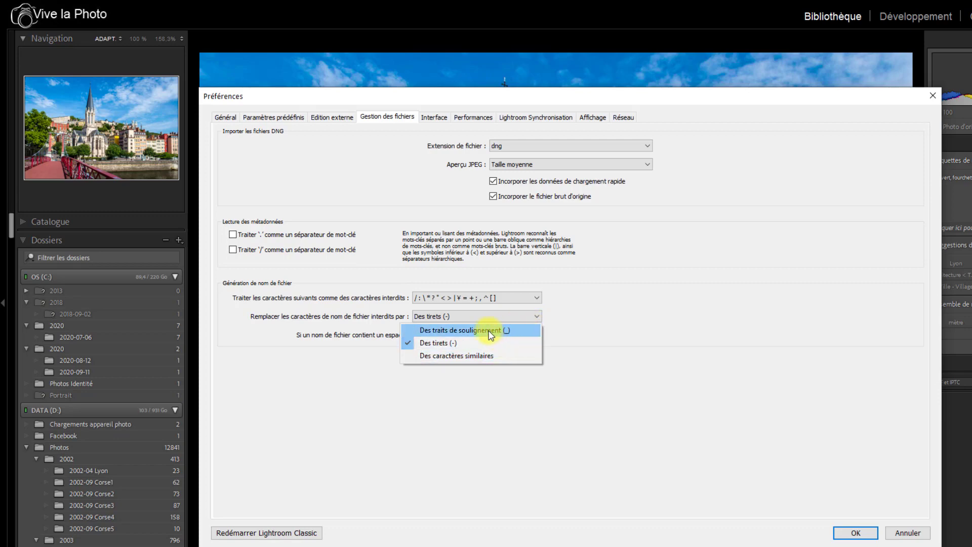
left_click(592, 318)
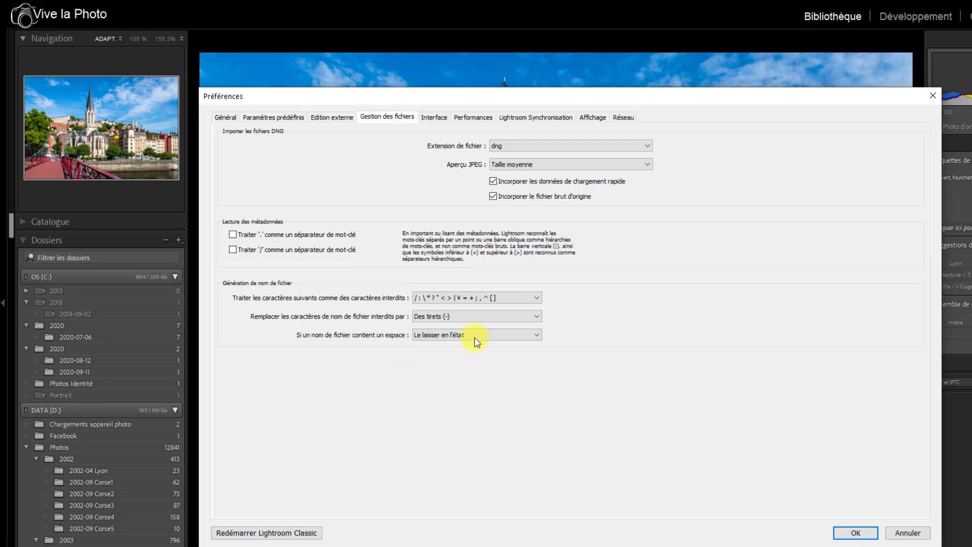
- Set spaces in file names to be replaced by an underscore, and apply the preferences
left_click(538, 340)
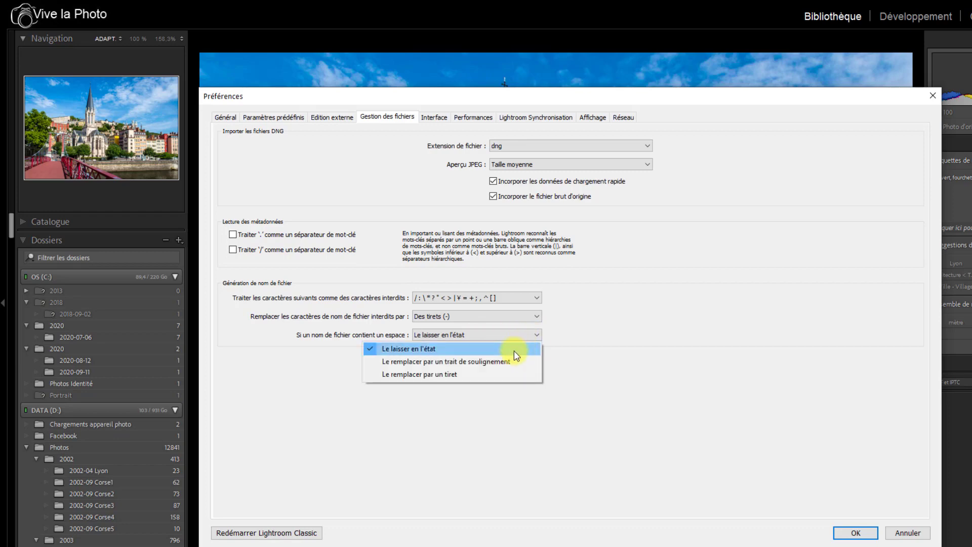
left_click(479, 362)
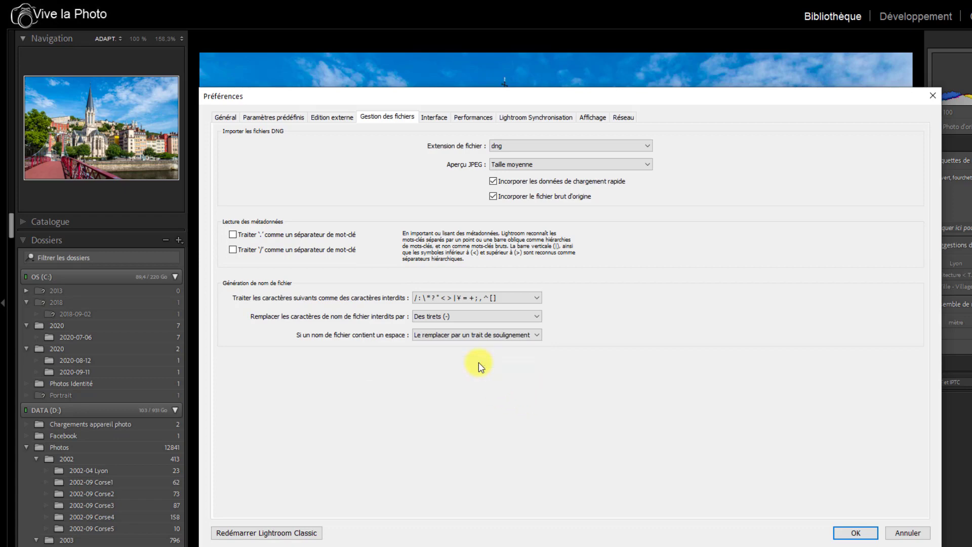
left_click(855, 536)
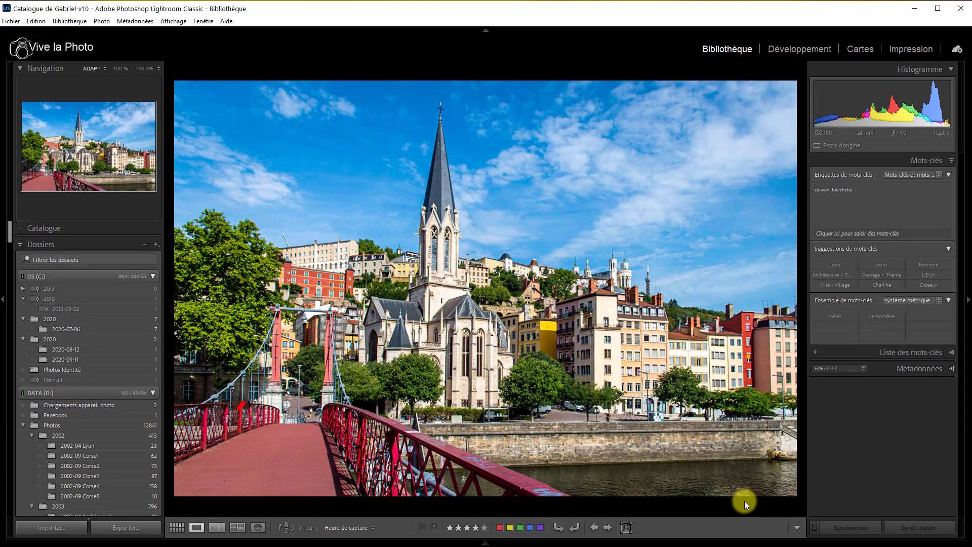
- Start exporting the church photo and enable file renaming with the custom name template
left_click(139, 529)
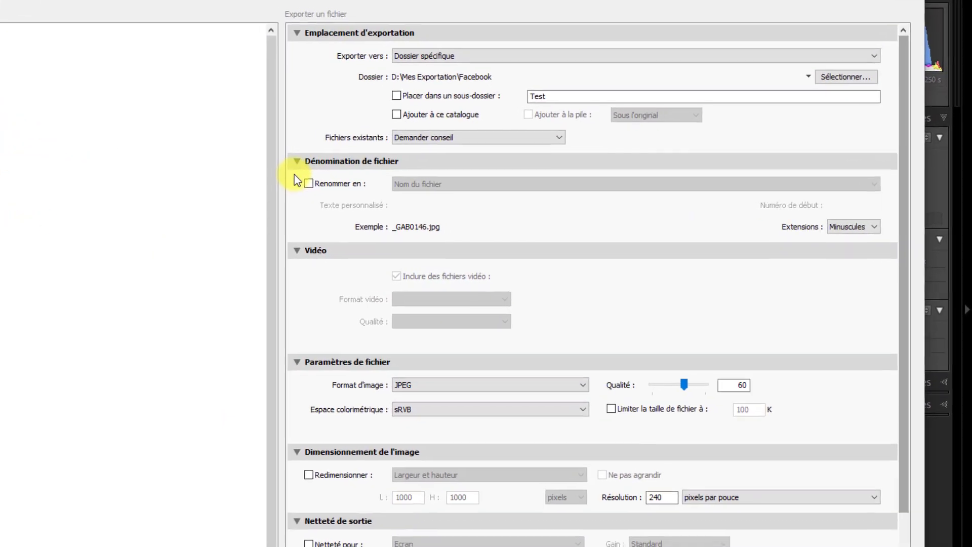
left_click(309, 184)
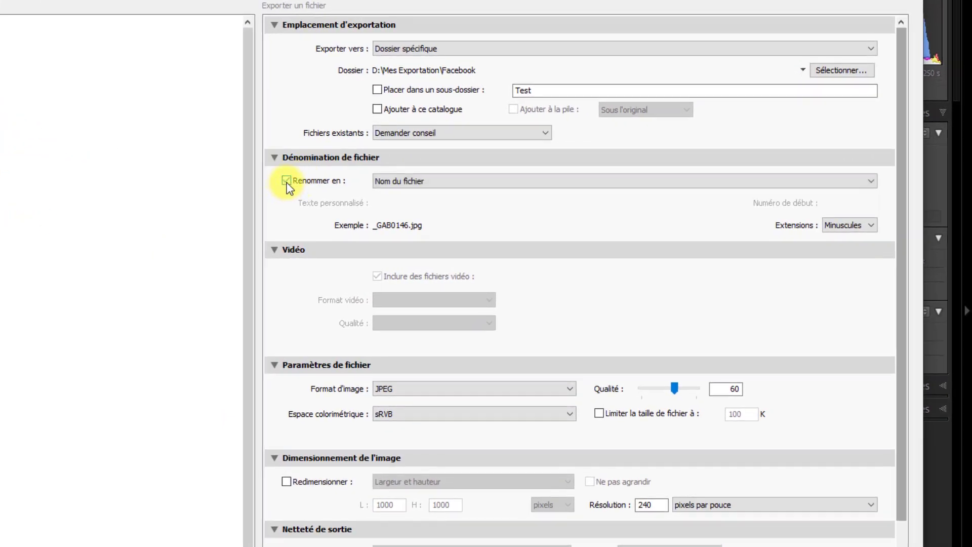
left_click(863, 185)
left_click(454, 293)
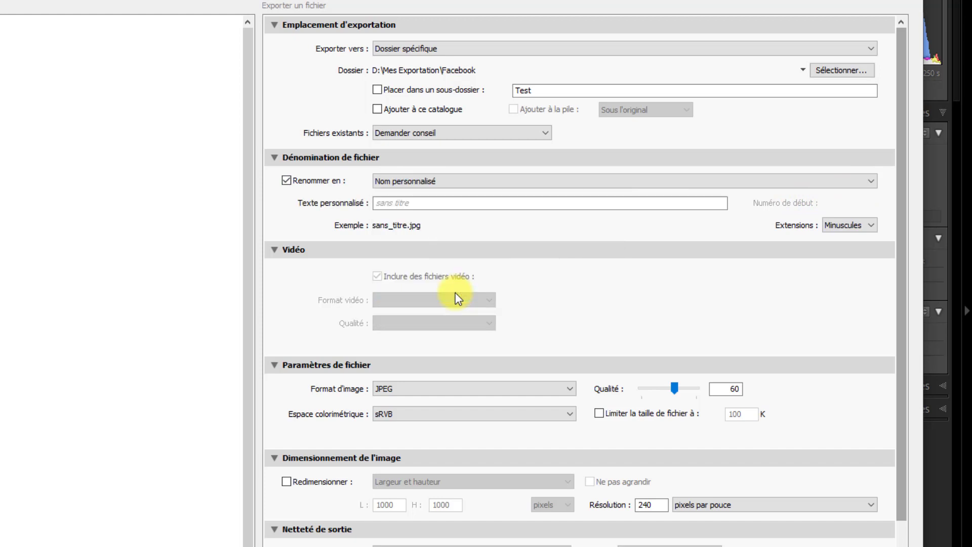
- Enter fichier Lyon^ as the custom text, export the JPEG, and check the exported file's name in its folder
left_click(402, 203)
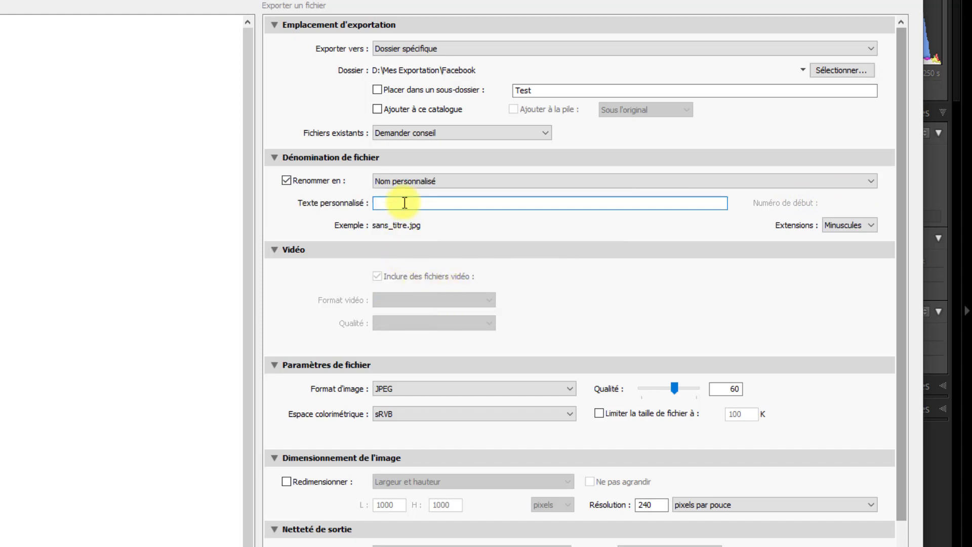
type("fichier Lyon")
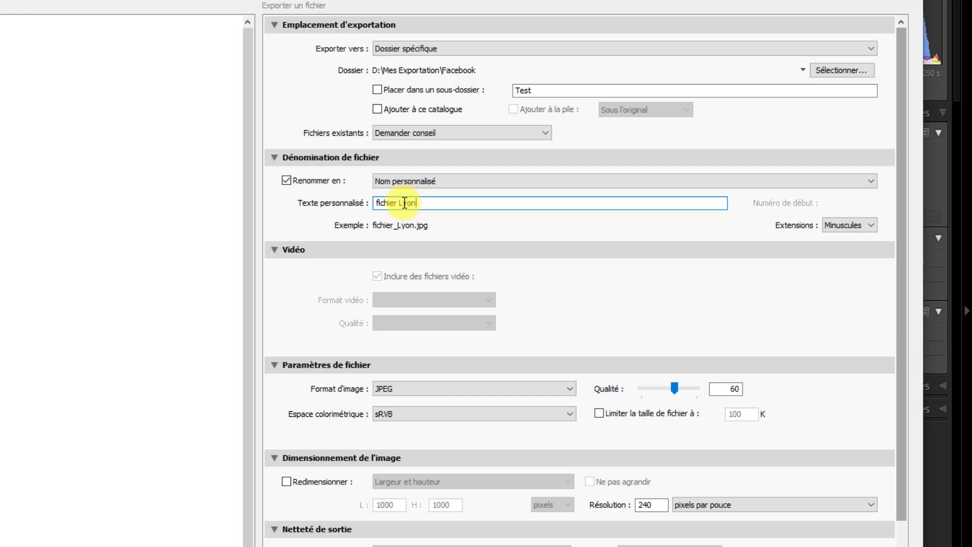
type("-")
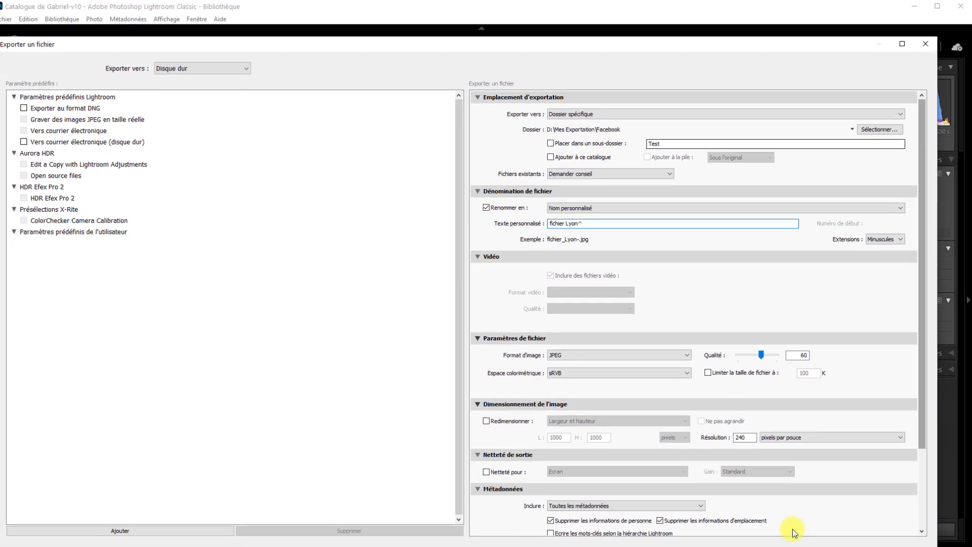
left_click(800, 542)
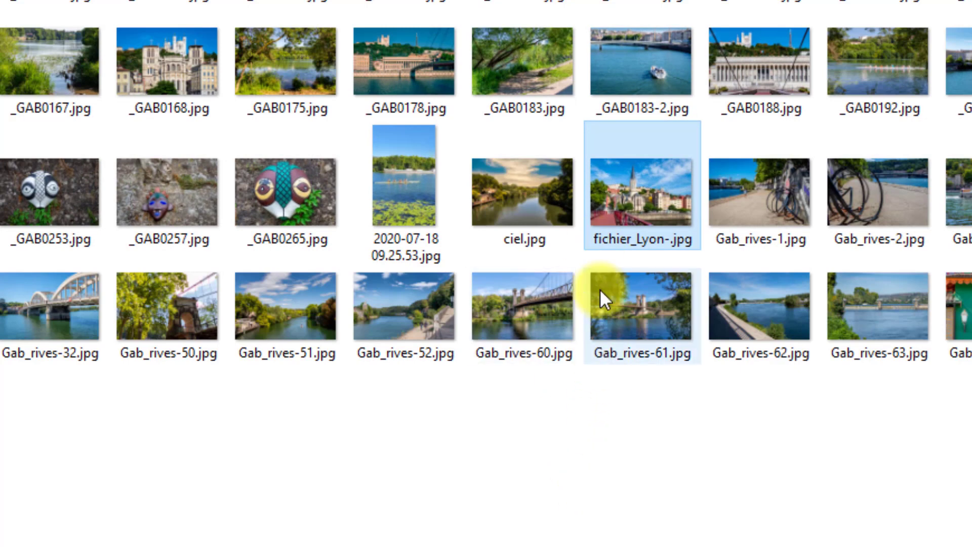
mouse_move(634, 247)
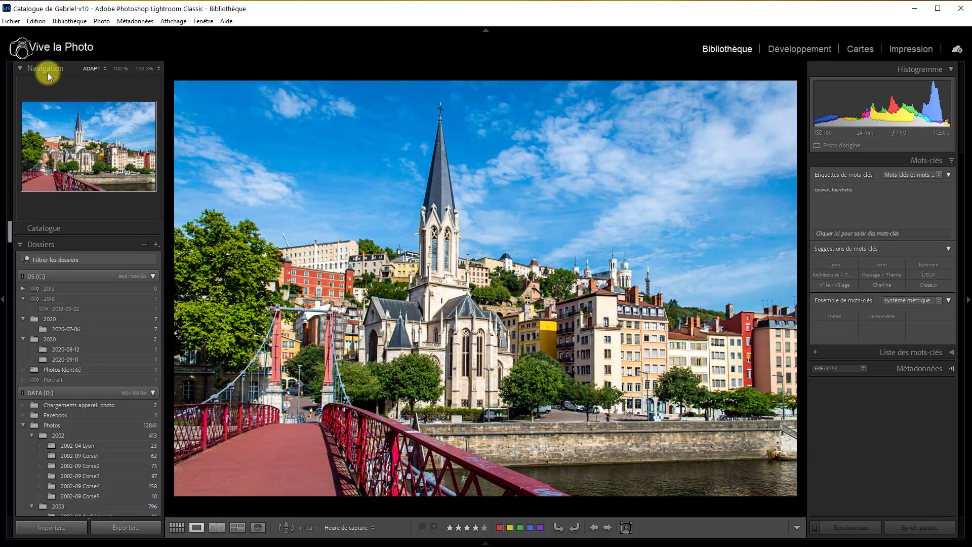
- In the interface preferences, set the panel end marks to Petite fioriture, review the font size options, and apply the preferences
left_click(40, 23)
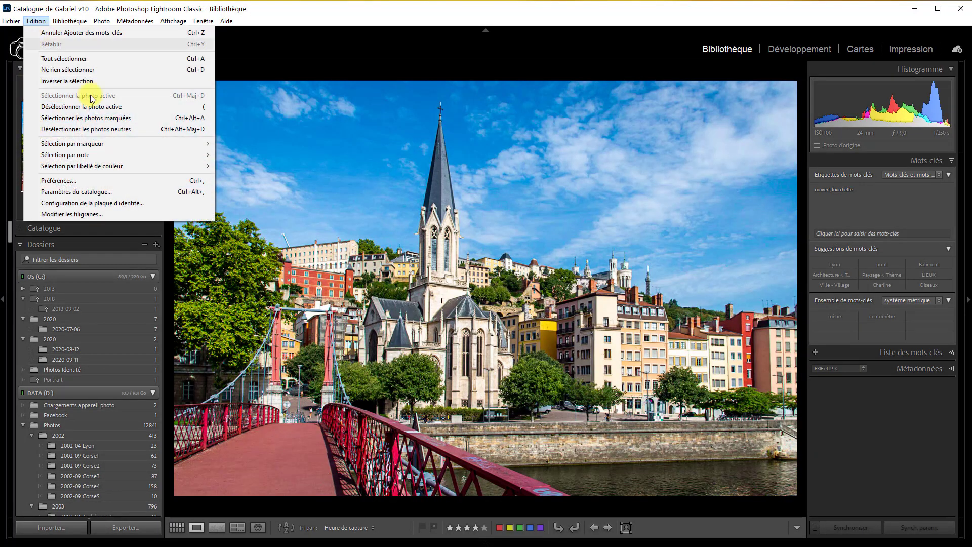
left_click(116, 181)
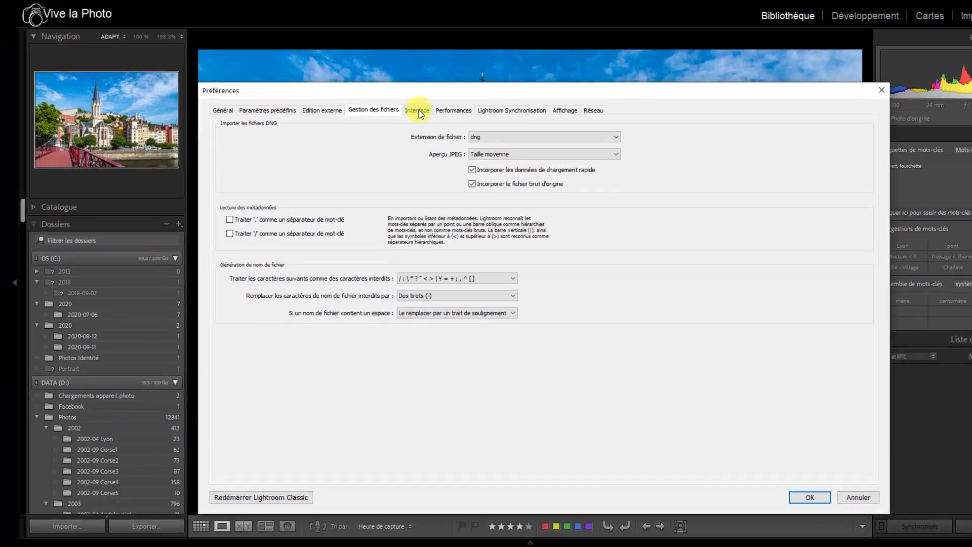
left_click(383, 140)
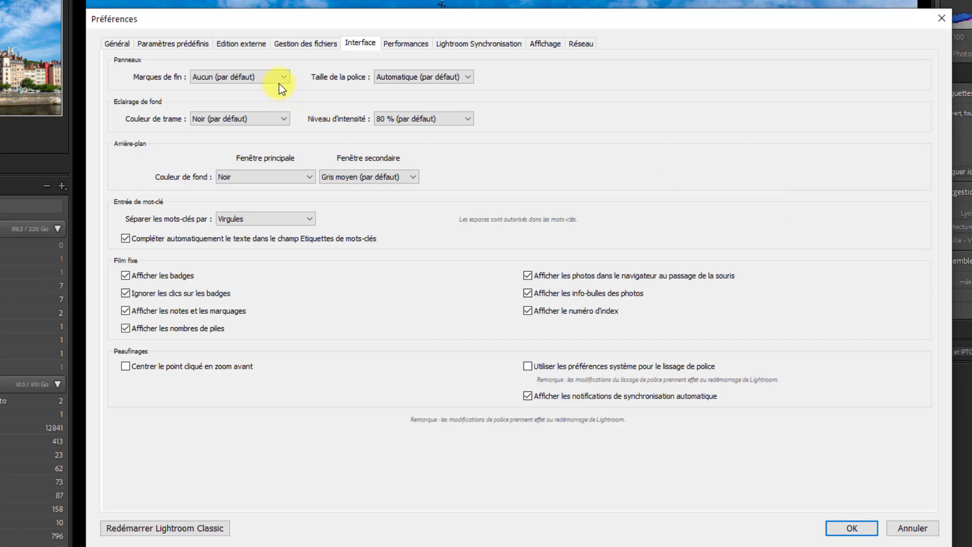
left_click(260, 77)
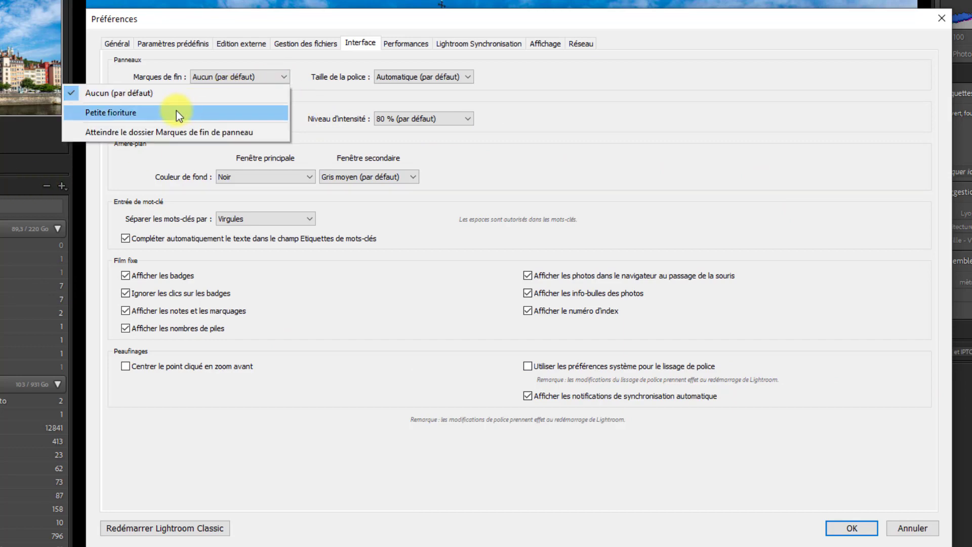
left_click(176, 113)
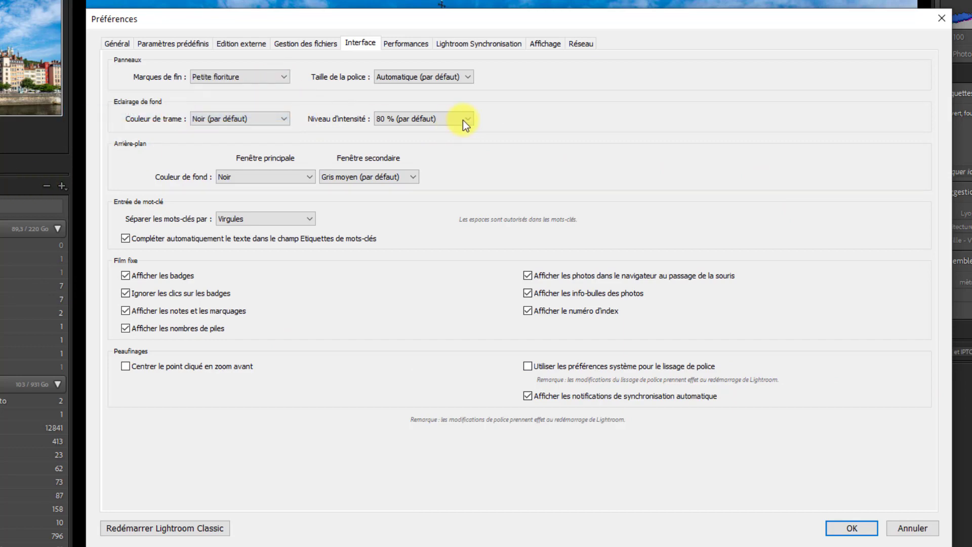
left_click(467, 77)
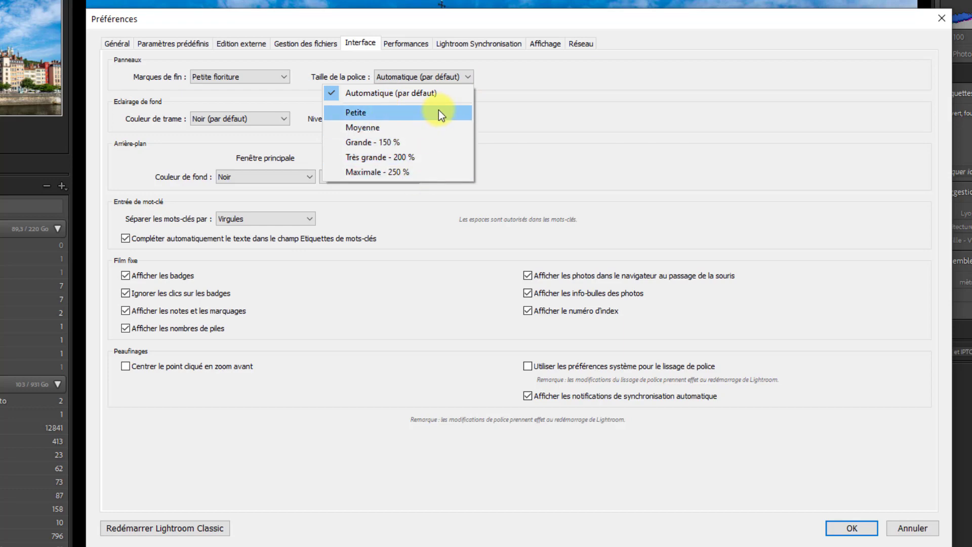
left_click(521, 72)
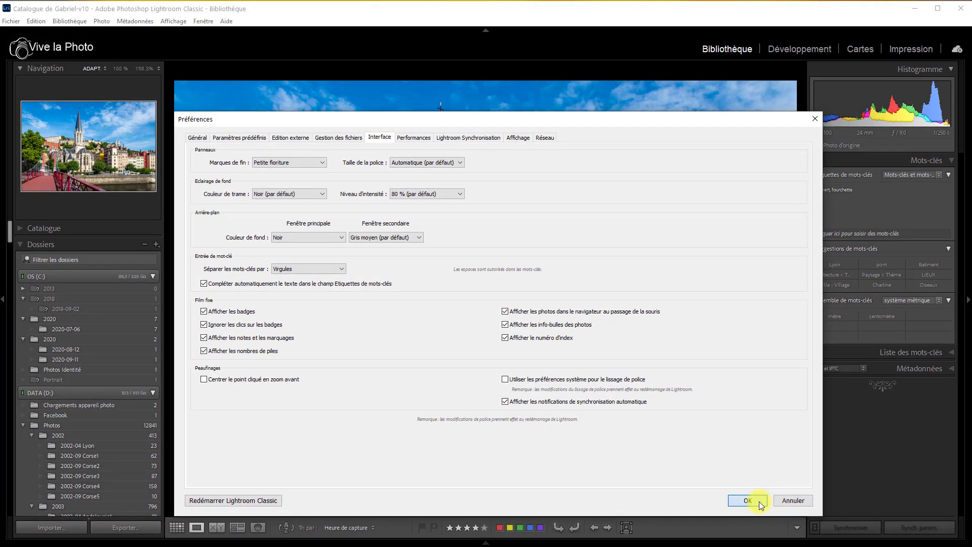
left_click(814, 514)
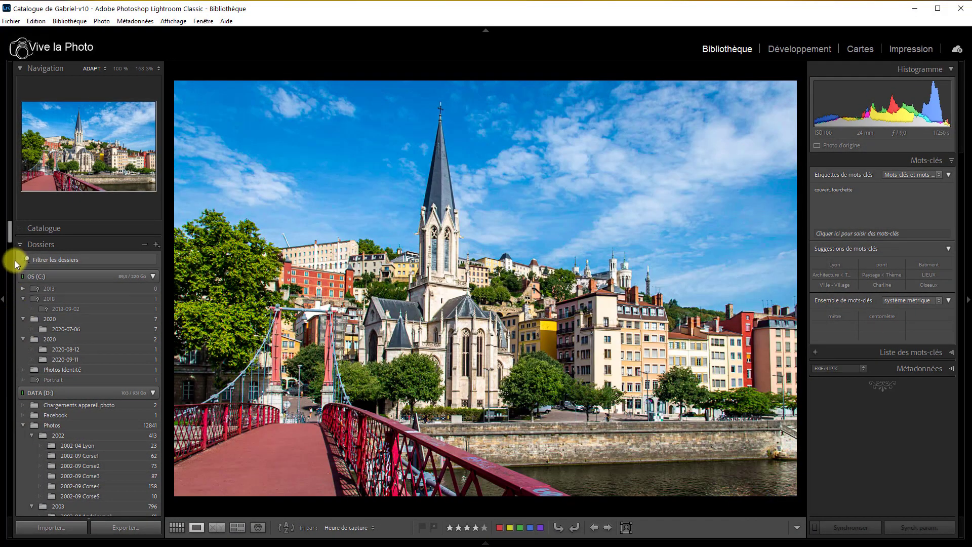
- Collapse the Dossiers panel, set the panel end marks to Aucun (par défaut) in the interface preferences, and apply them
left_click(20, 246)
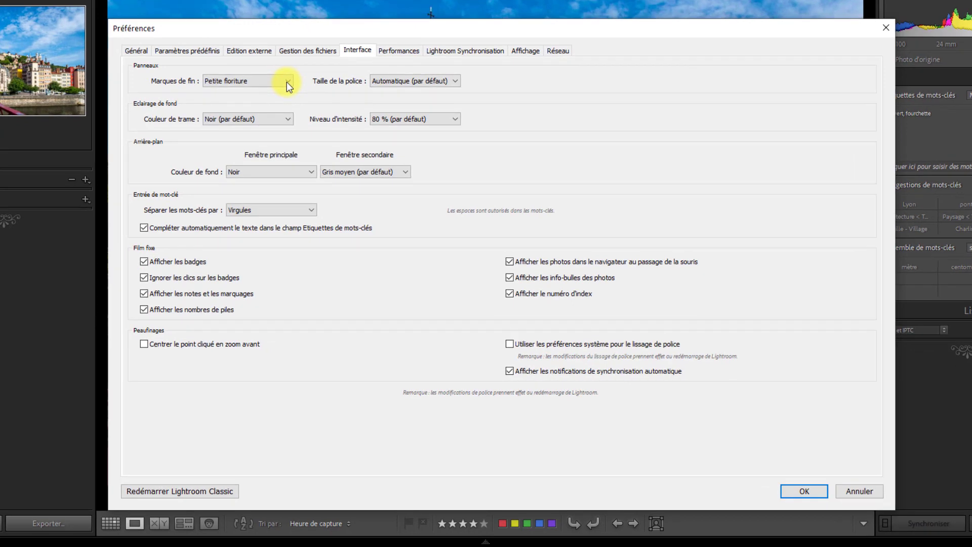
left_click(301, 117)
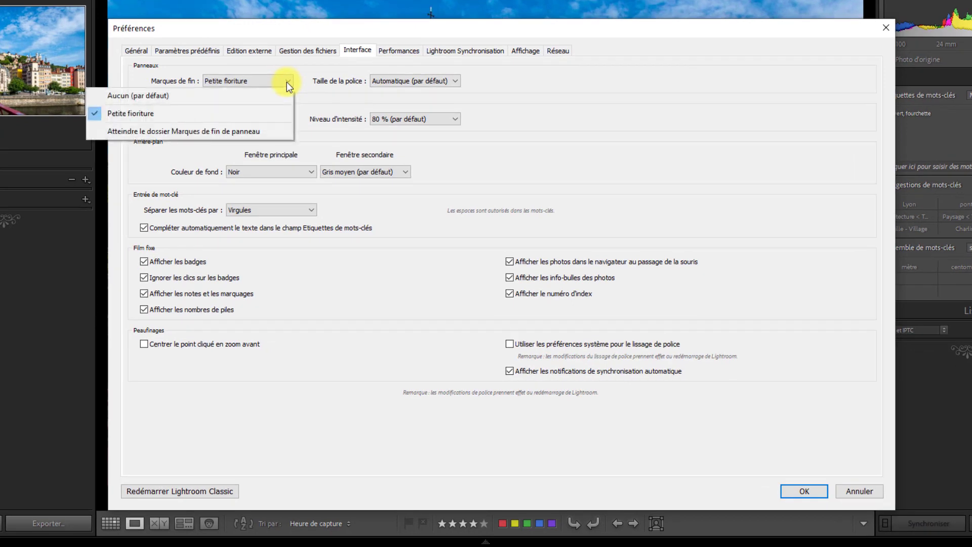
left_click(230, 96)
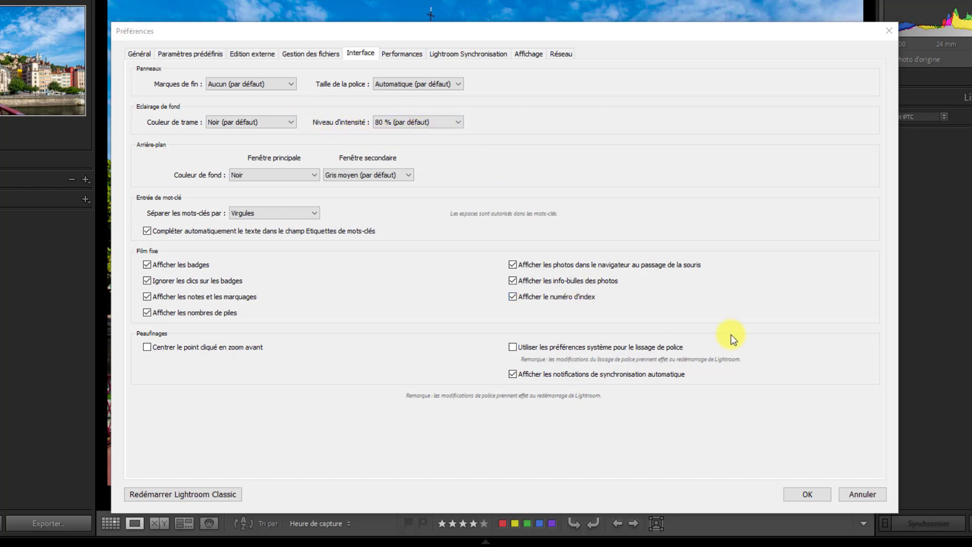
left_click(814, 495)
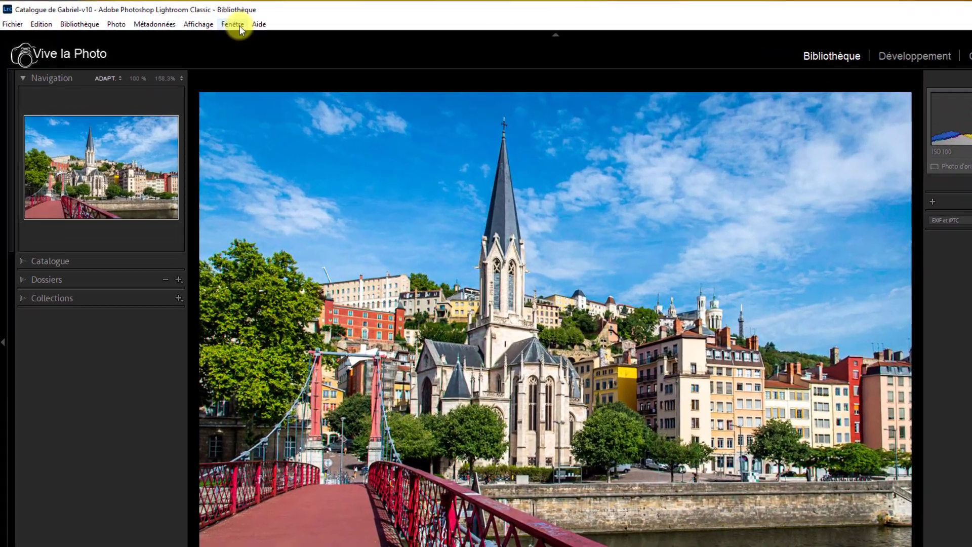
- Dim the interface around the church photo with the Eclairage réduit lighting mode
left_click(238, 24)
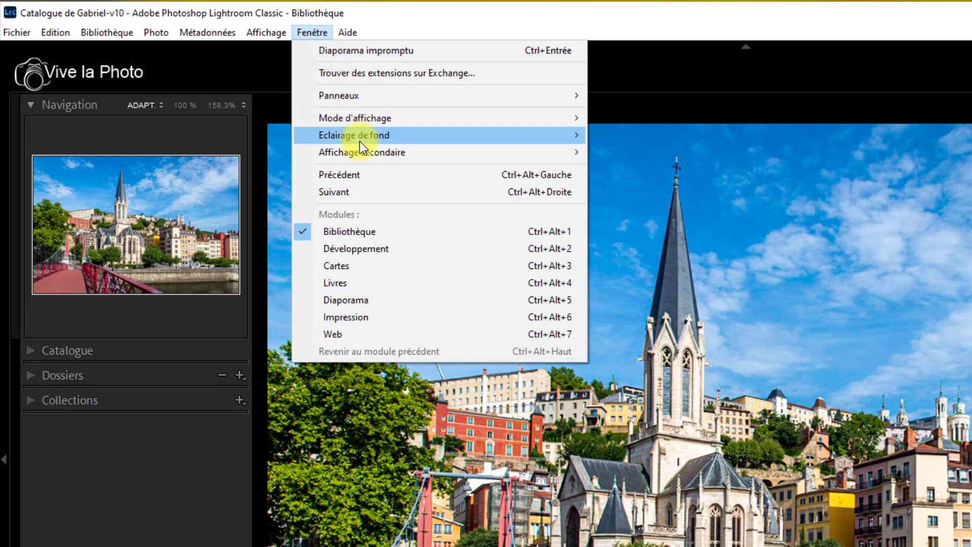
mouse_move(360, 143)
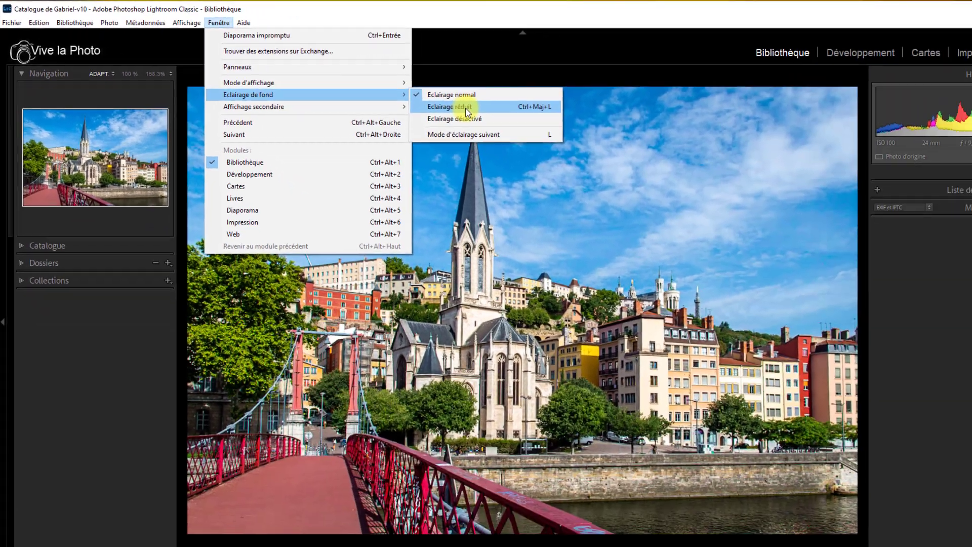
left_click(667, 152)
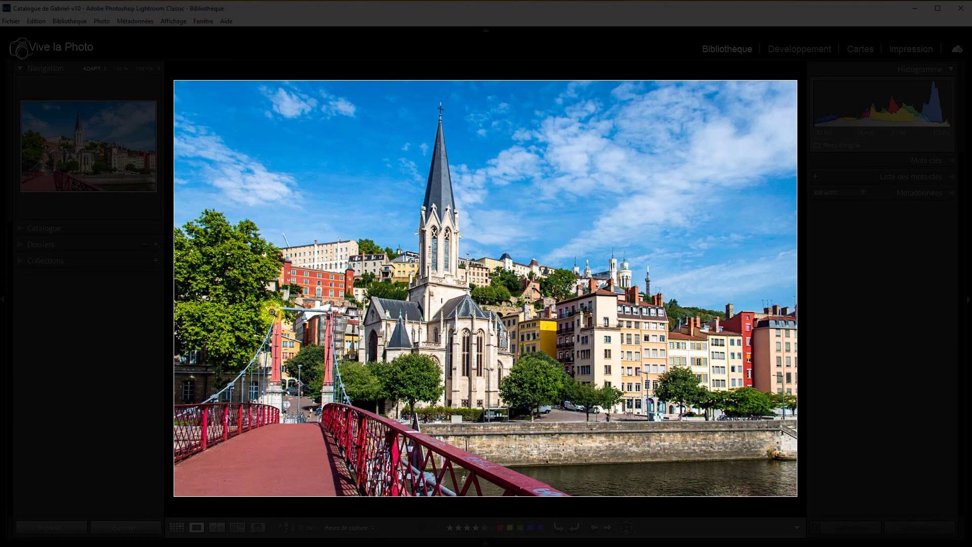
left_click(19, 263)
left_click(20, 263)
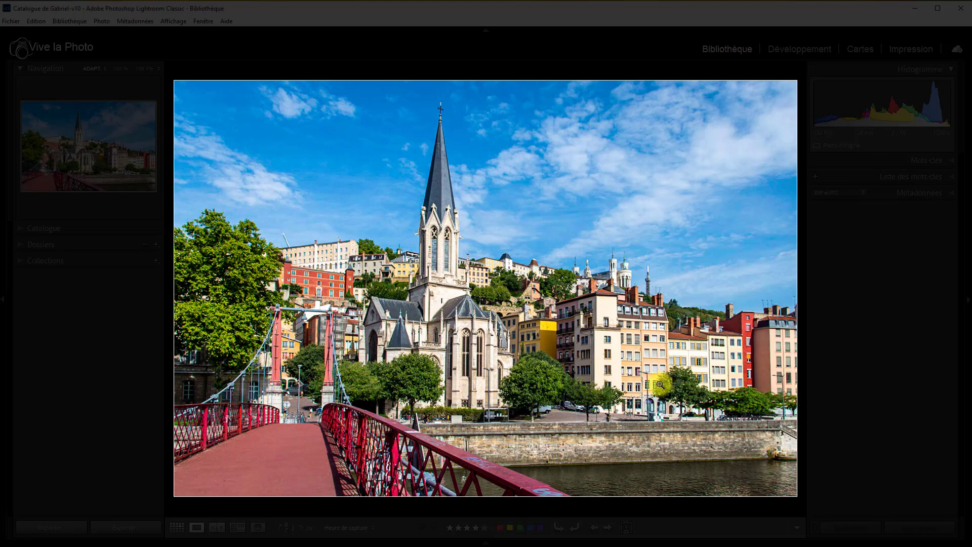
- Cycle the background lighting through off, normal, reduced and off modes, ending on normal lighting
key("l")
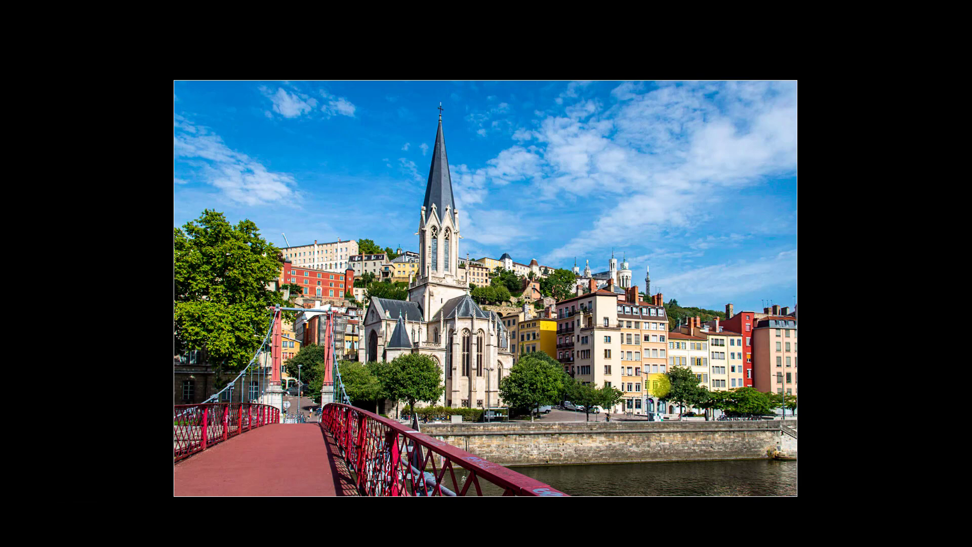
key("l")
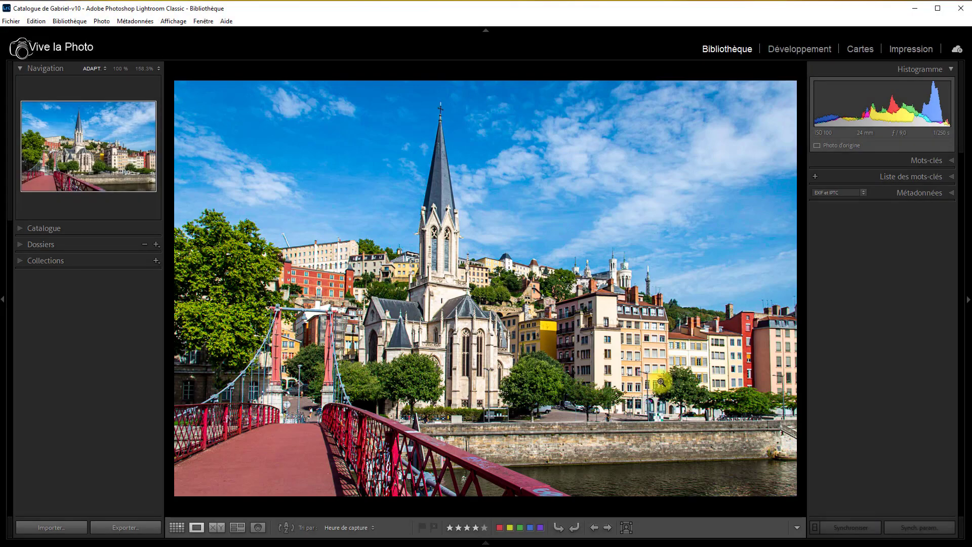
key("l")
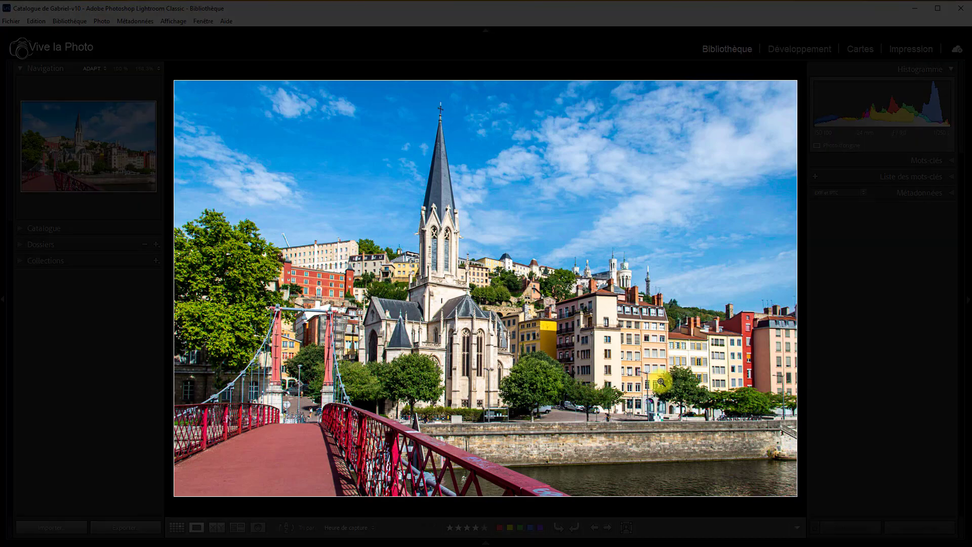
key("l")
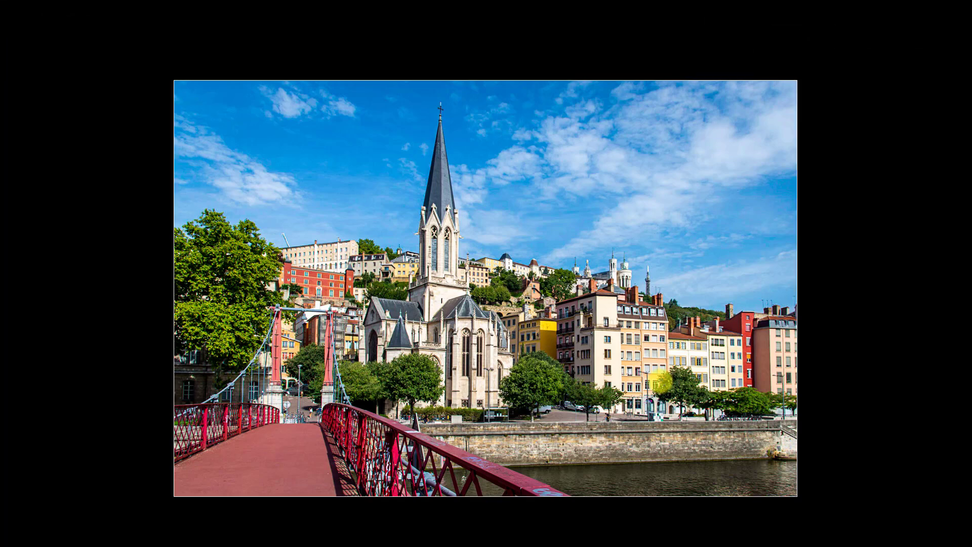
key("l")
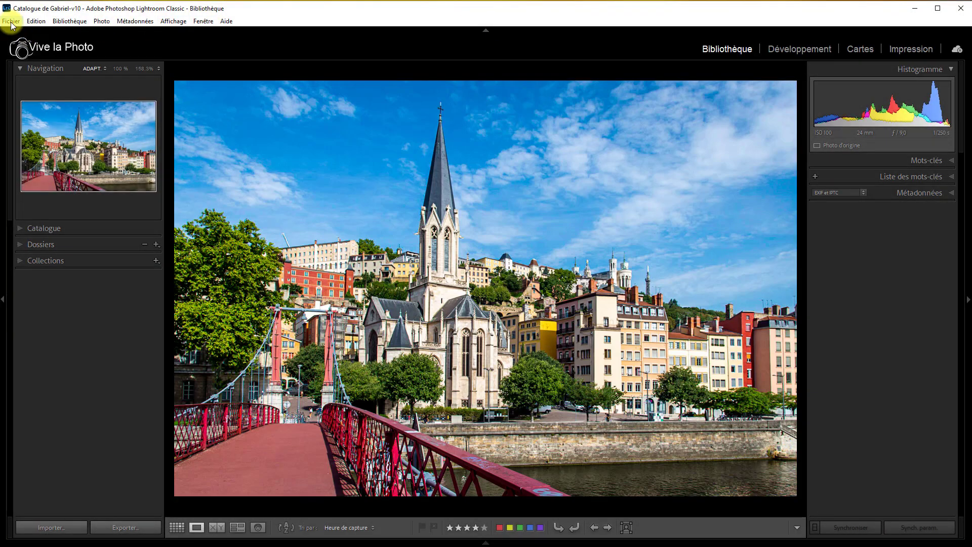
- Set the background lighting's screen colour to Blanc in the interface preferences and apply the change
left_click(36, 21)
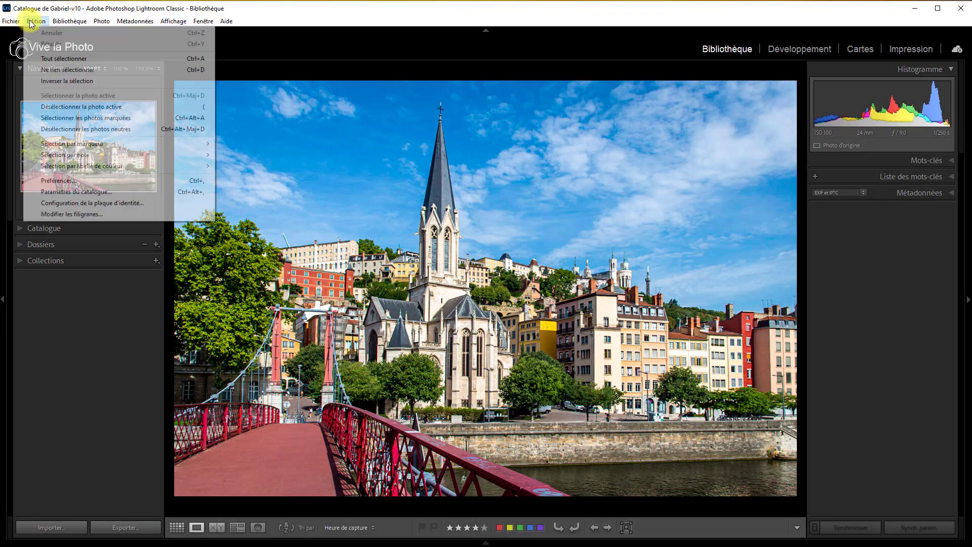
left_click(79, 182)
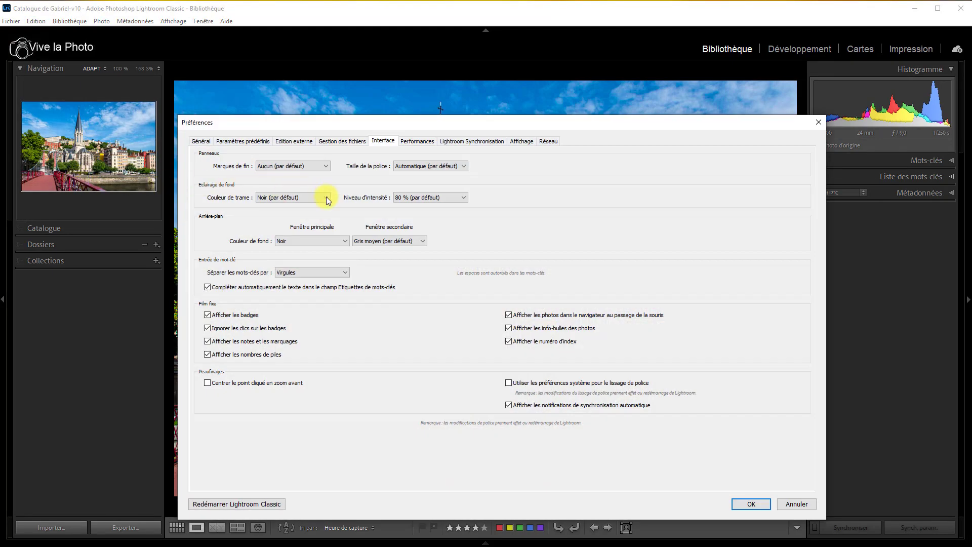
left_click(327, 199)
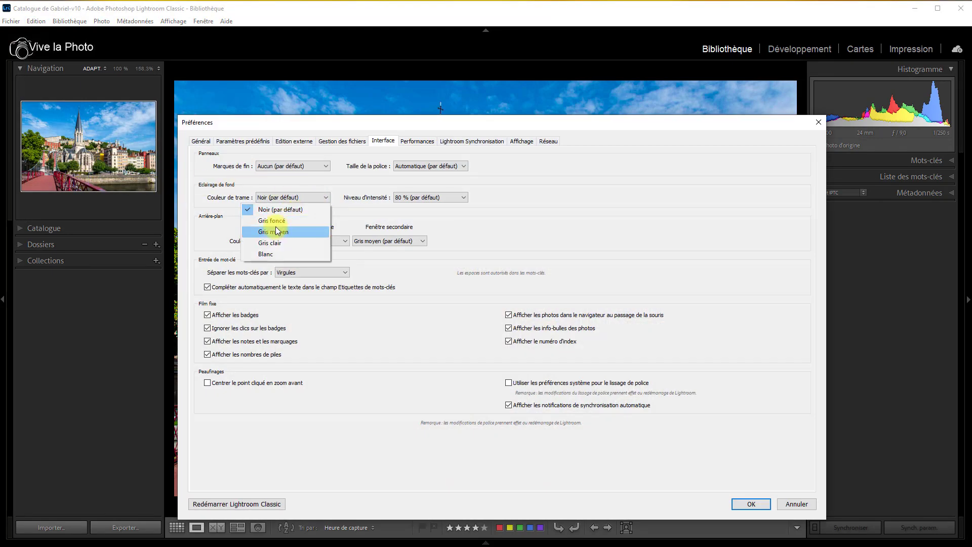
left_click(268, 254)
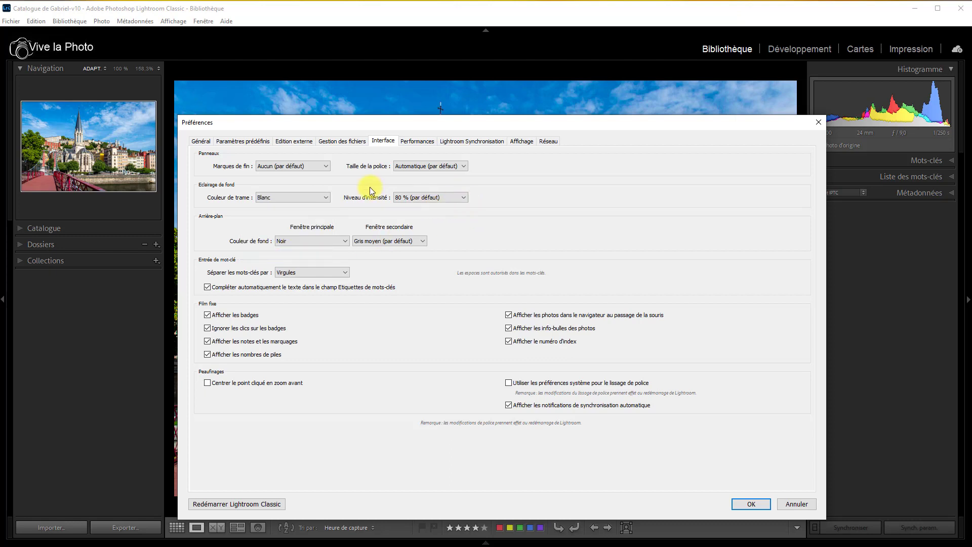
left_click(752, 505)
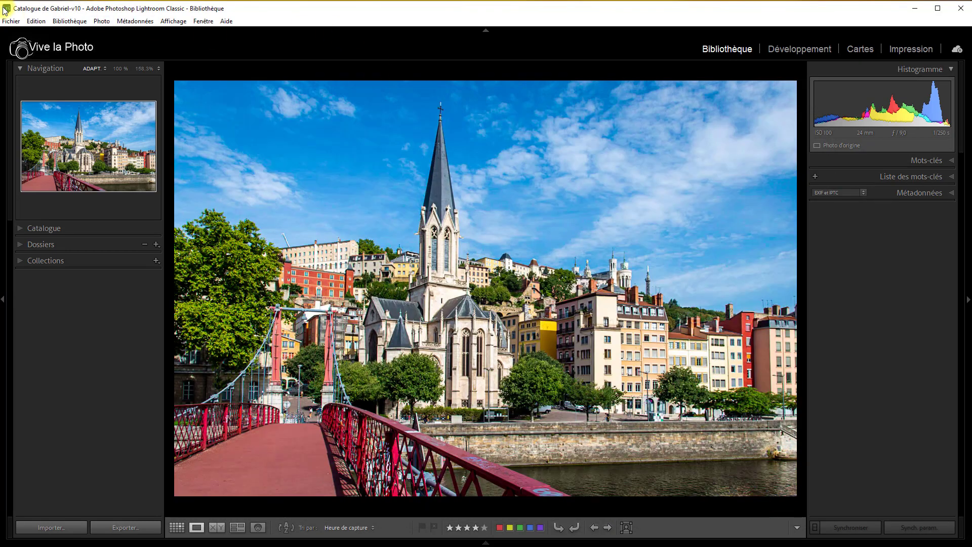
- Preview the church photo with the reduced lighting in white and in full screen, and return to the normal Library view
key("l")
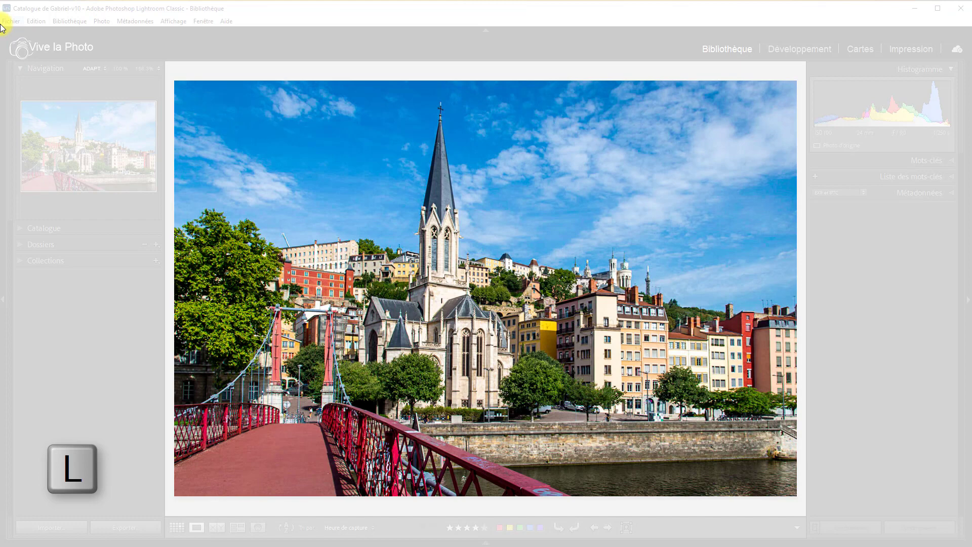
key("l")
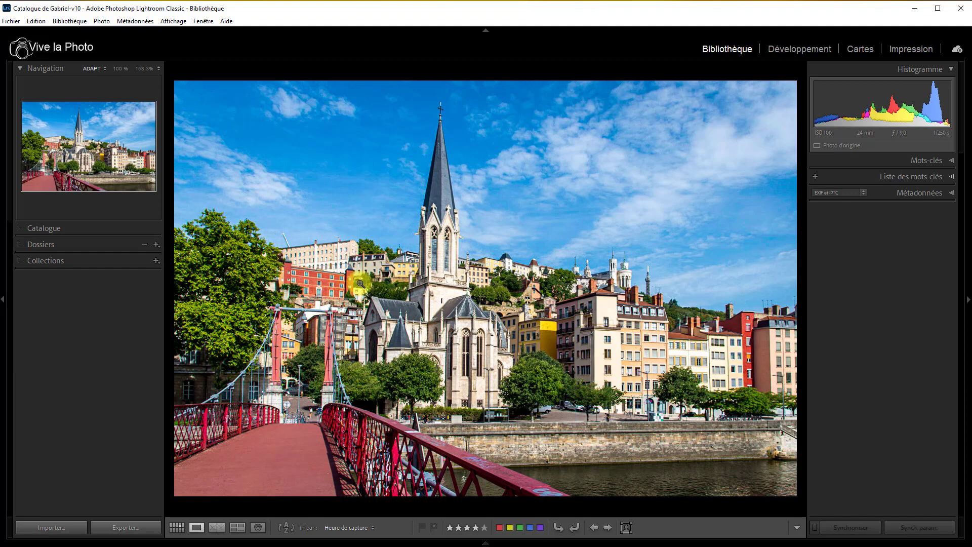
key("f")
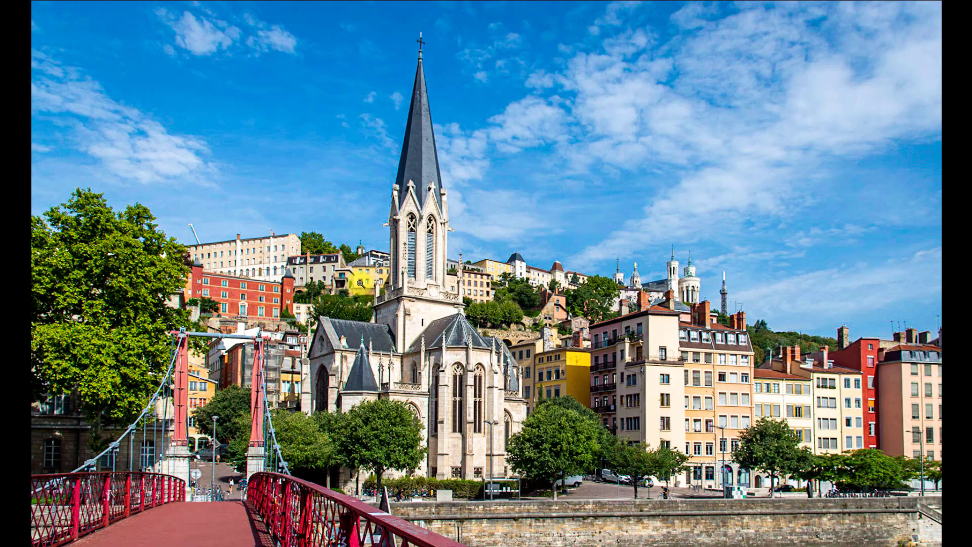
key("f")
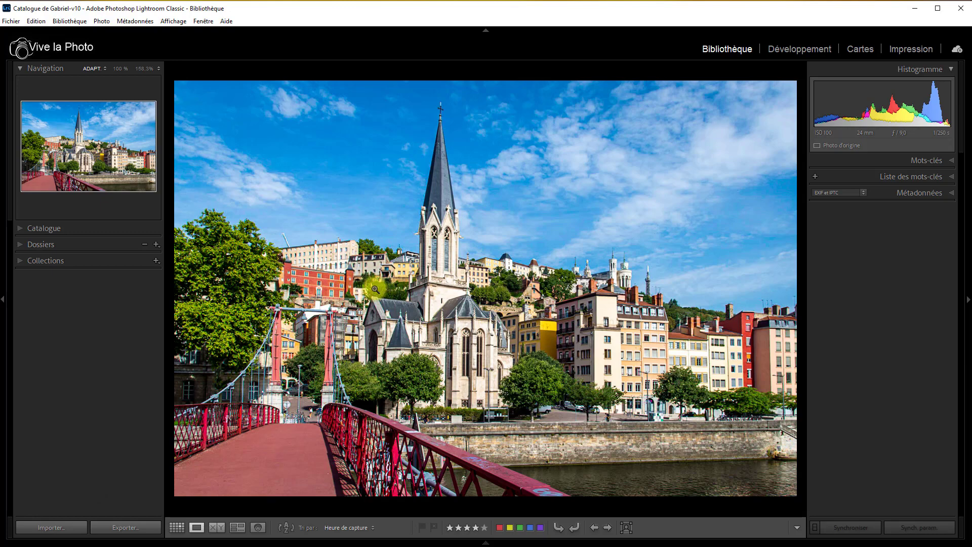
- Set the background lighting's screen colour to Noir (par défaut) and review the main window's background colour options, keeping Noir
key("ctrl+comma")
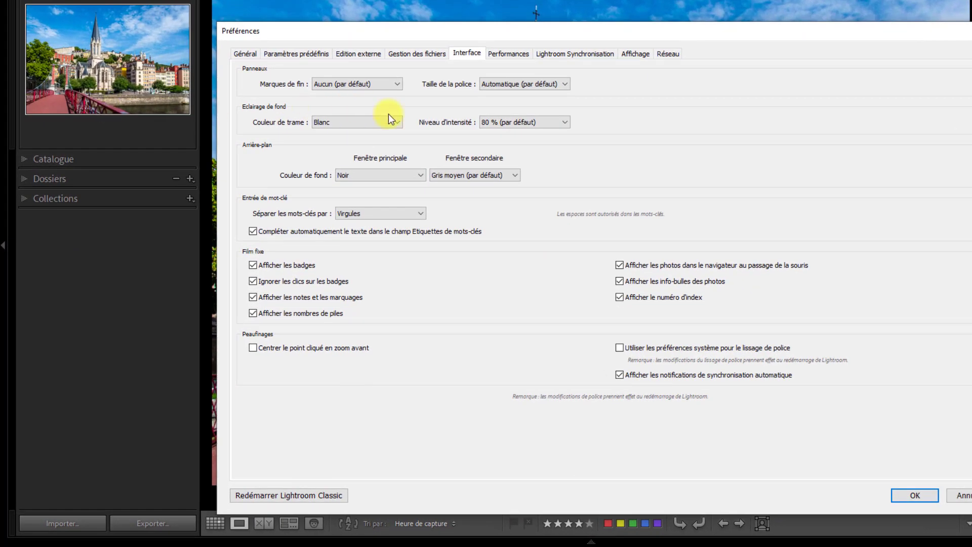
left_click(393, 123)
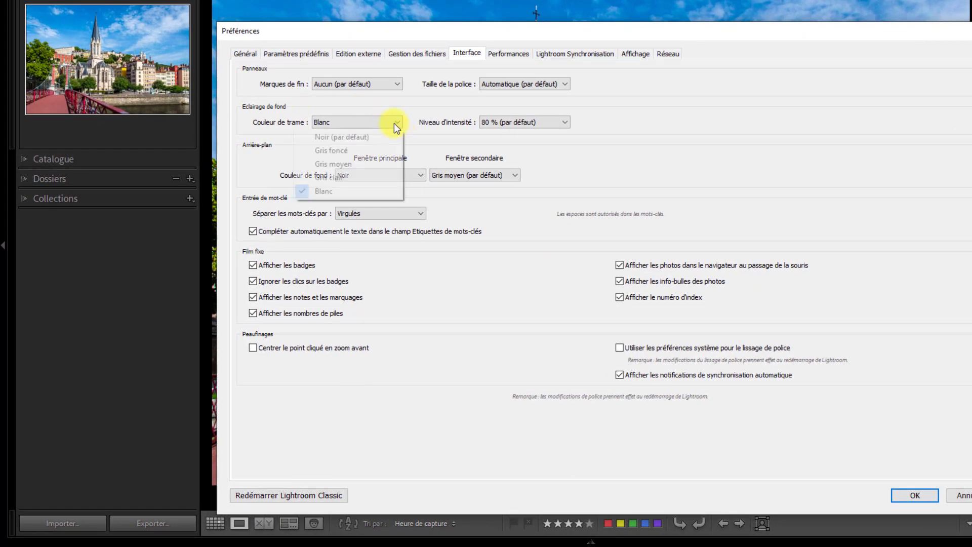
left_click(338, 137)
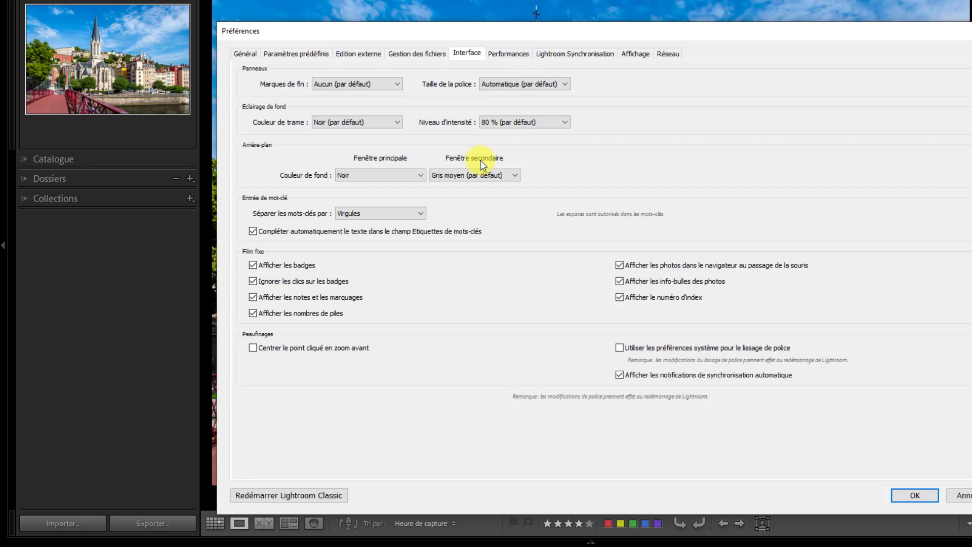
left_click(422, 176)
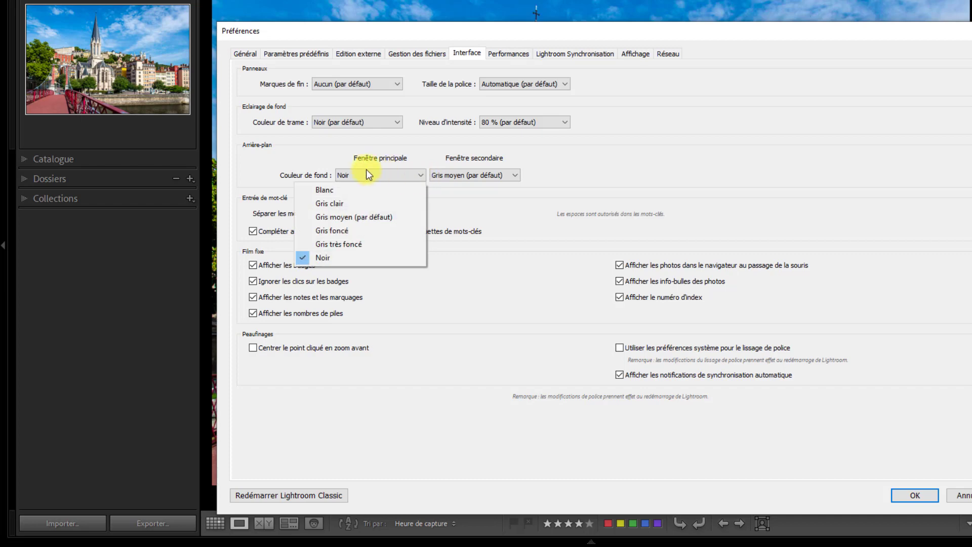
left_click(594, 185)
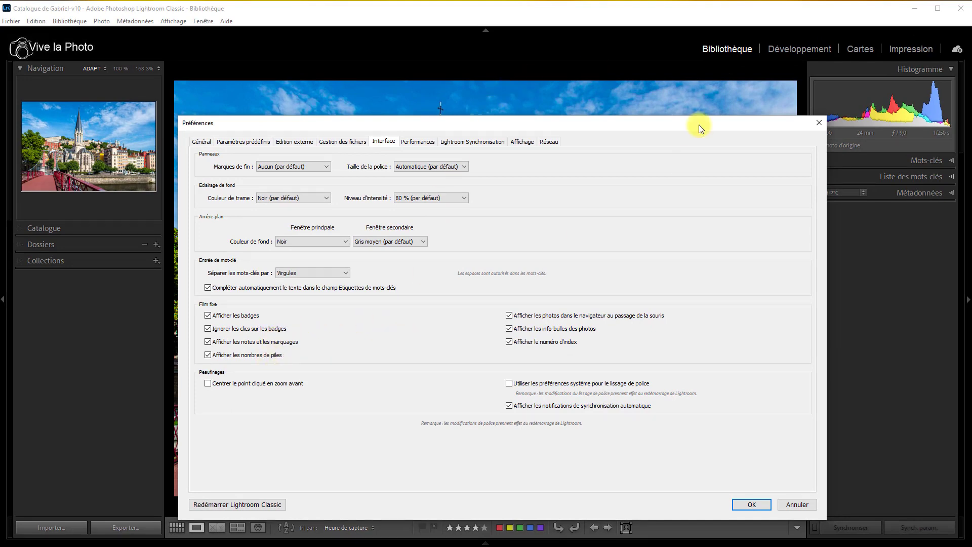
- Apply the interface preferences and show the filmstrip below the church photo
left_click_drag(626, 128, 650, 90)
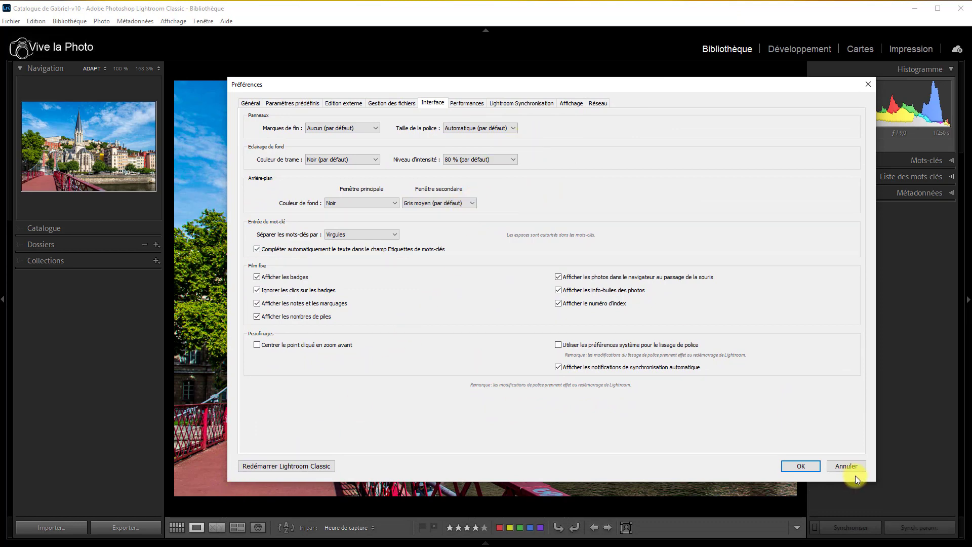
left_click(809, 468)
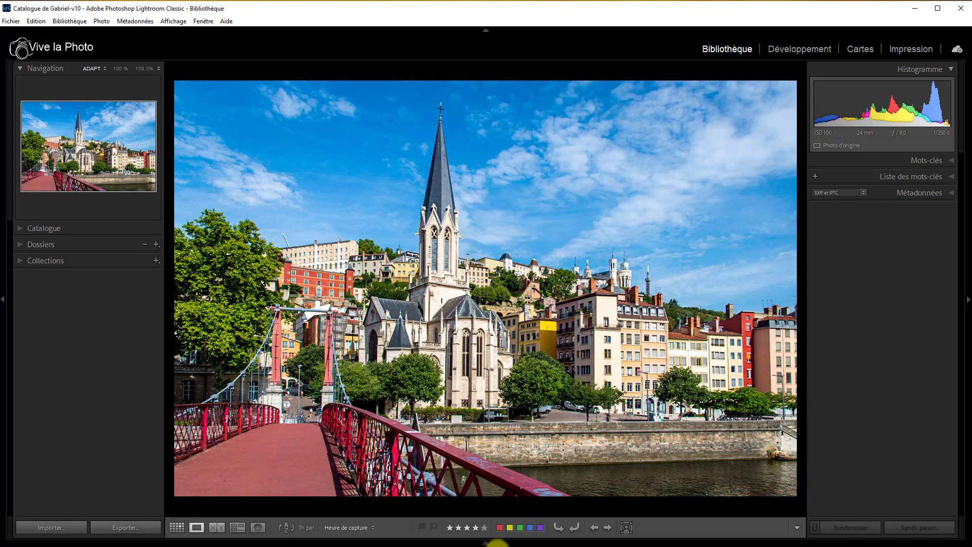
left_click(485, 541)
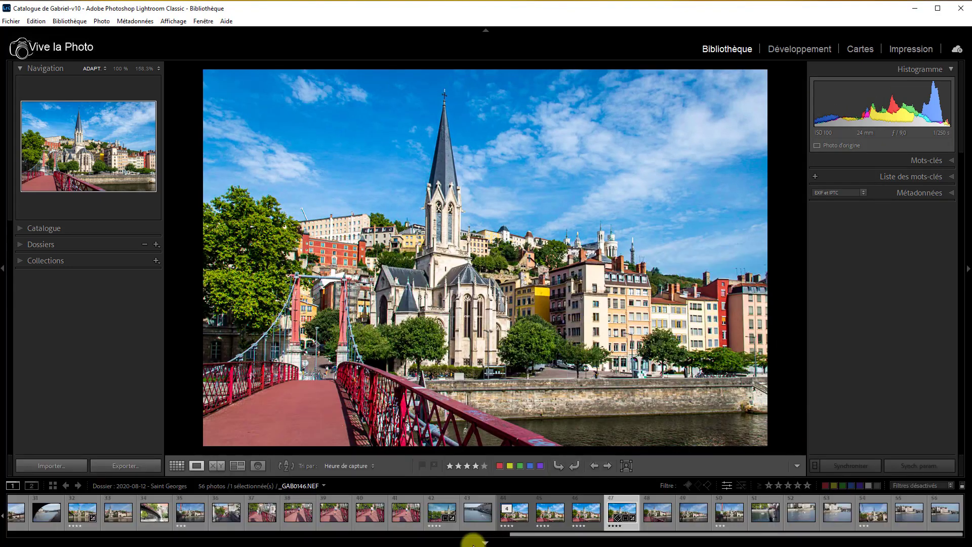
- Preview the church photo in Loupe view in the secondary window, and close that window
left_click(29, 484)
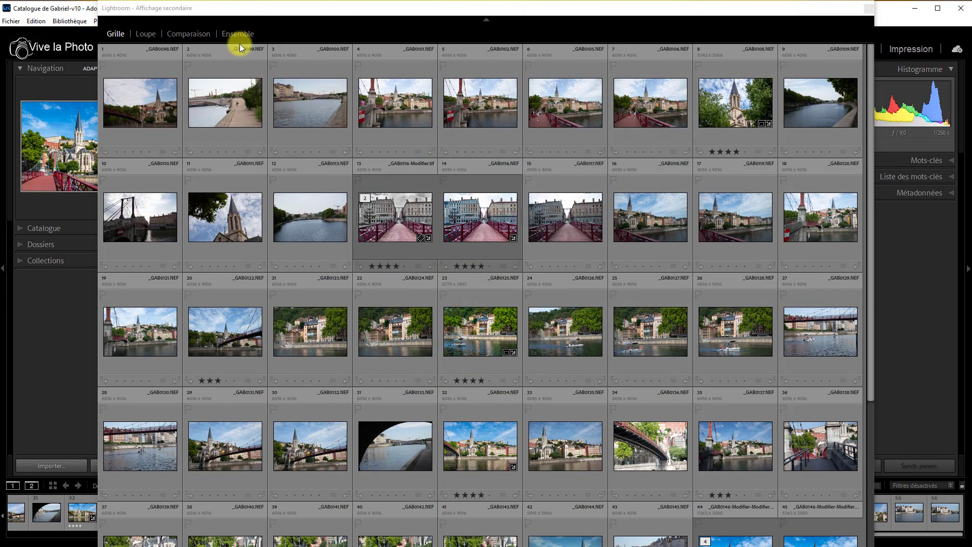
left_click(155, 35)
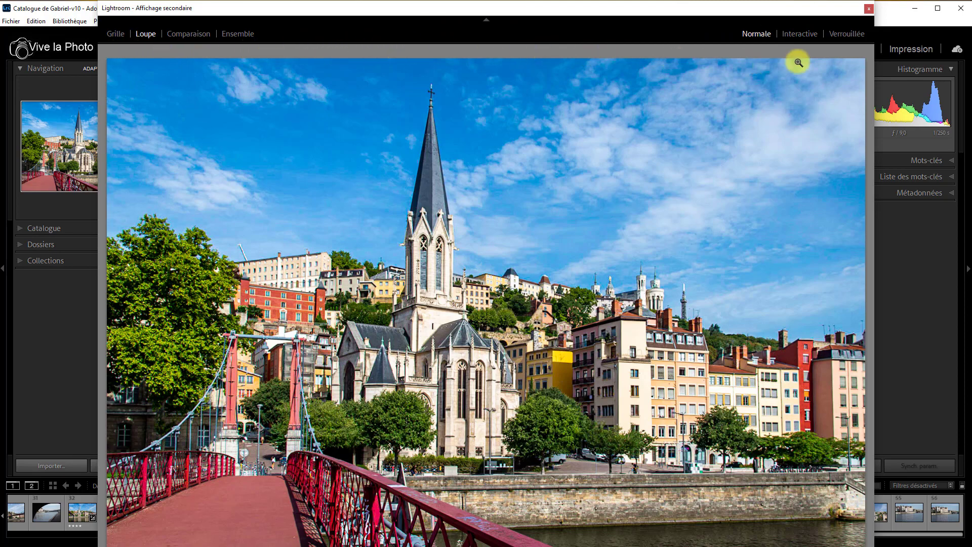
left_click(868, 8)
- Review the keyword separator and auto-completion options in the interface preferences, keeping Virgules, and close the preferences
left_click(10, 25)
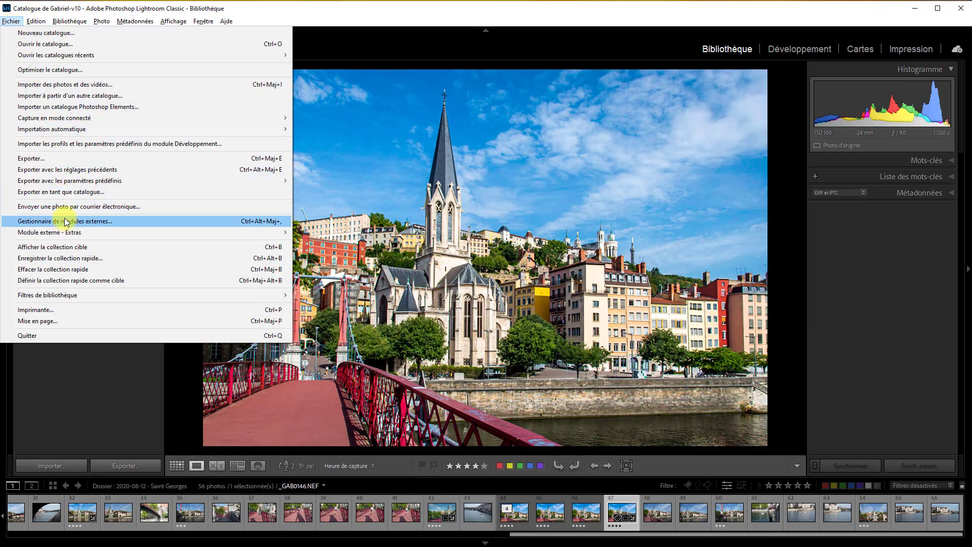
mouse_move(47, 25)
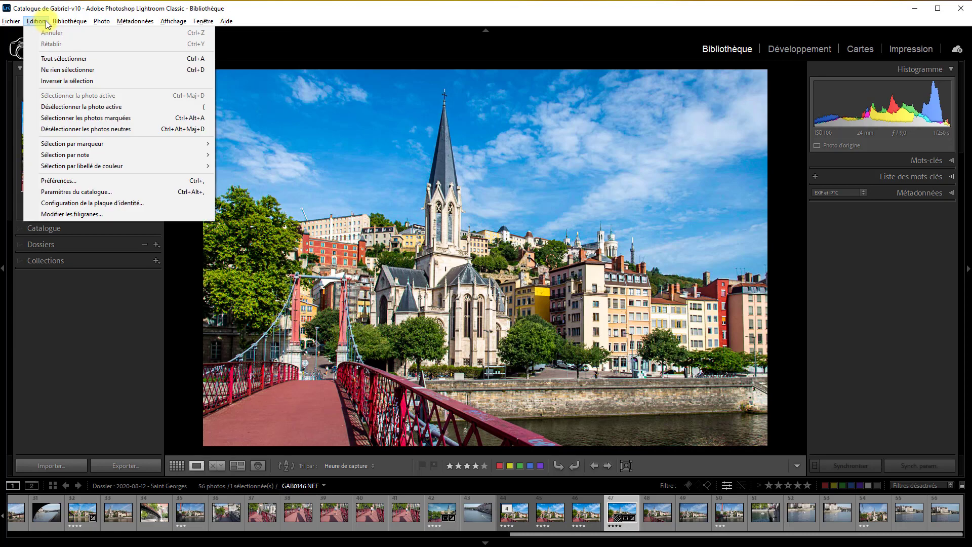
left_click(91, 180)
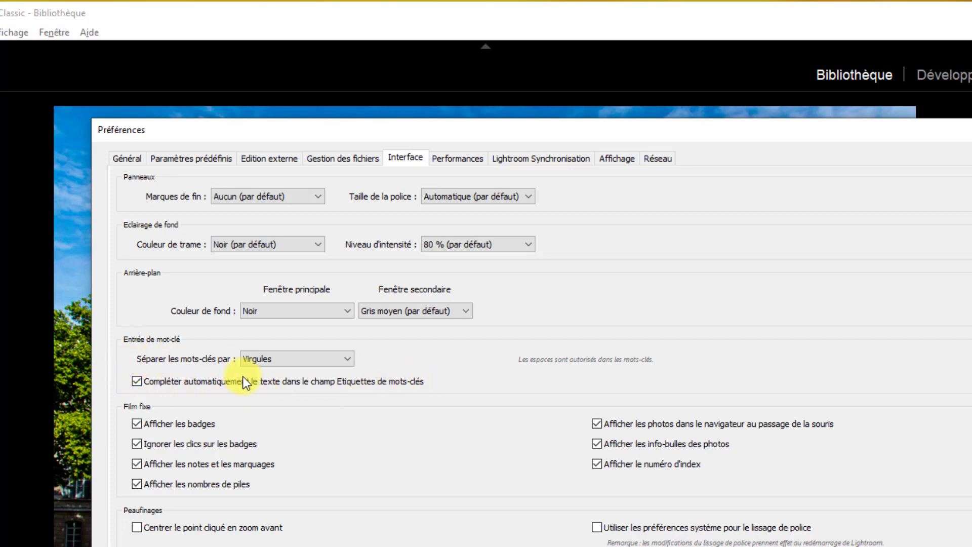
left_click(350, 360)
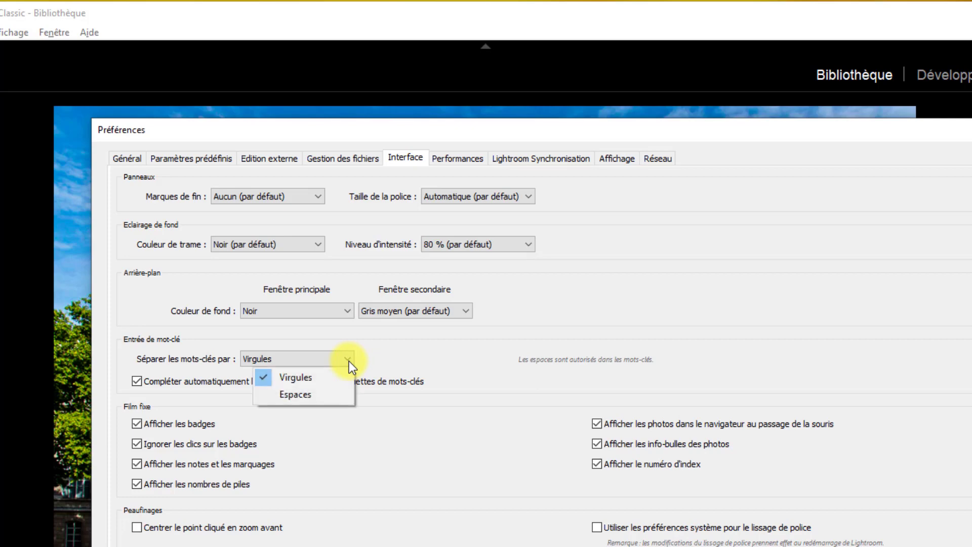
left_click(304, 377)
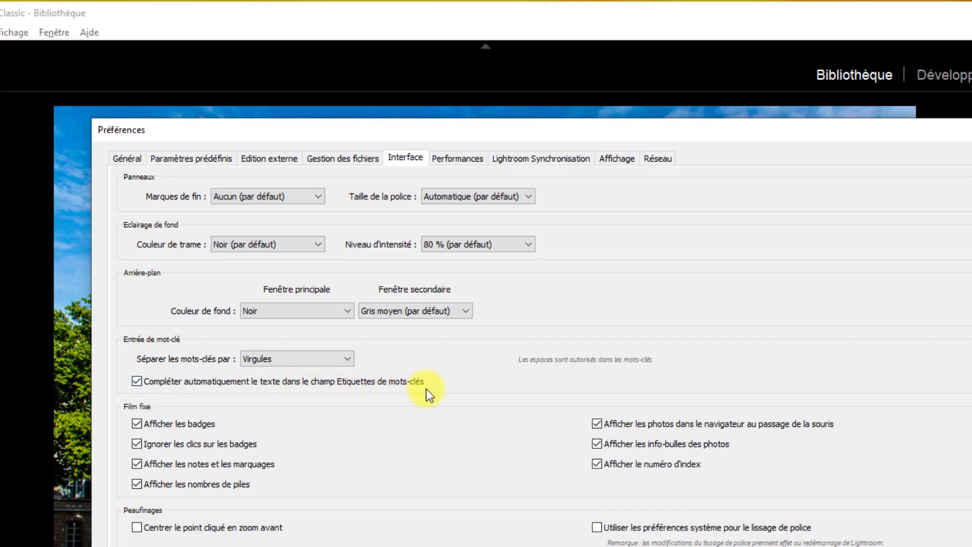
left_click(138, 379)
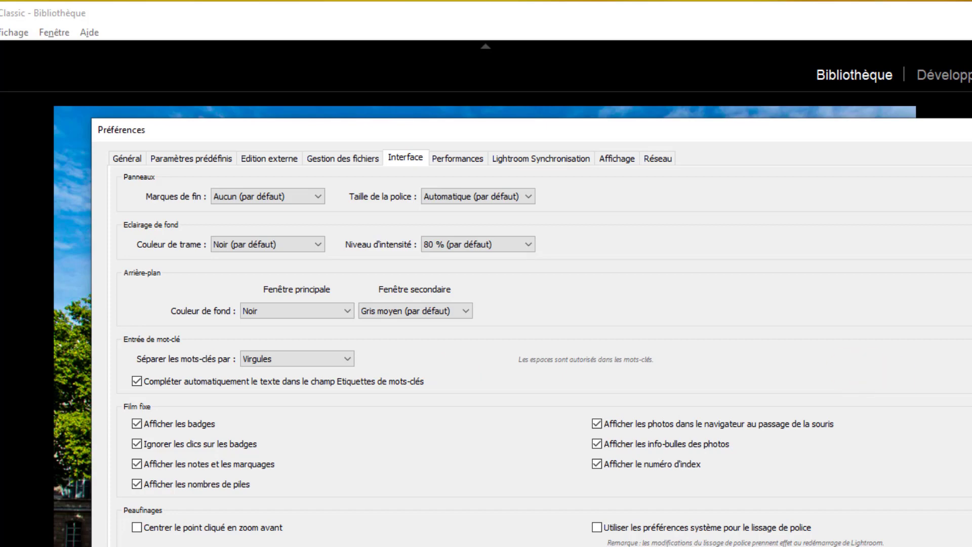
key("Escape")
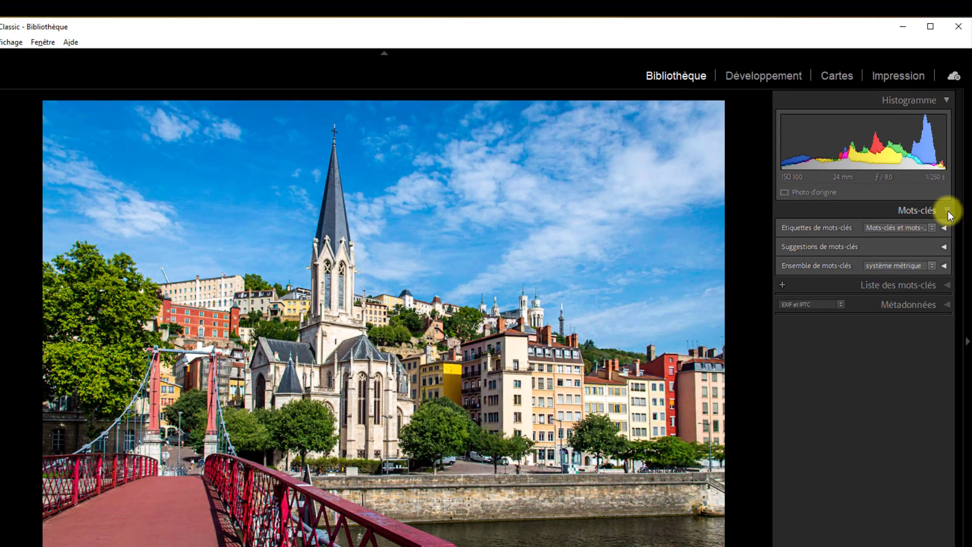
- Add the keywords quartier Saint Georges, Lyon and France to the church photo, choosing France from the auto-complete suggestions
left_click(944, 227)
left_click(852, 299)
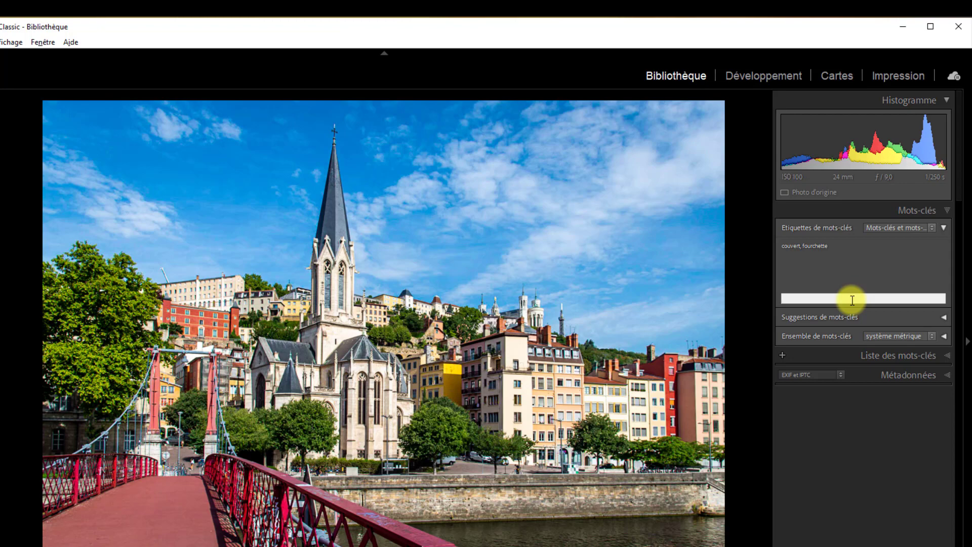
type("q")
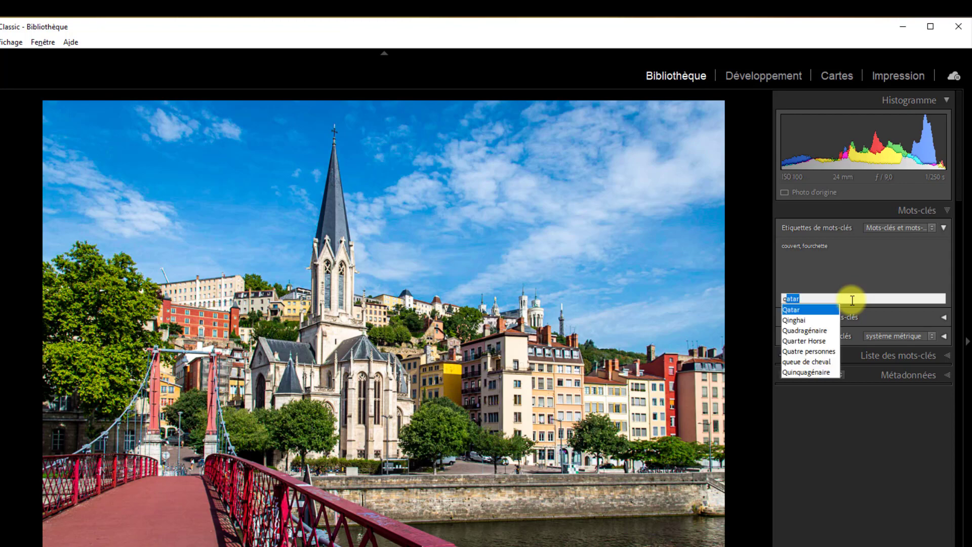
type("uart")
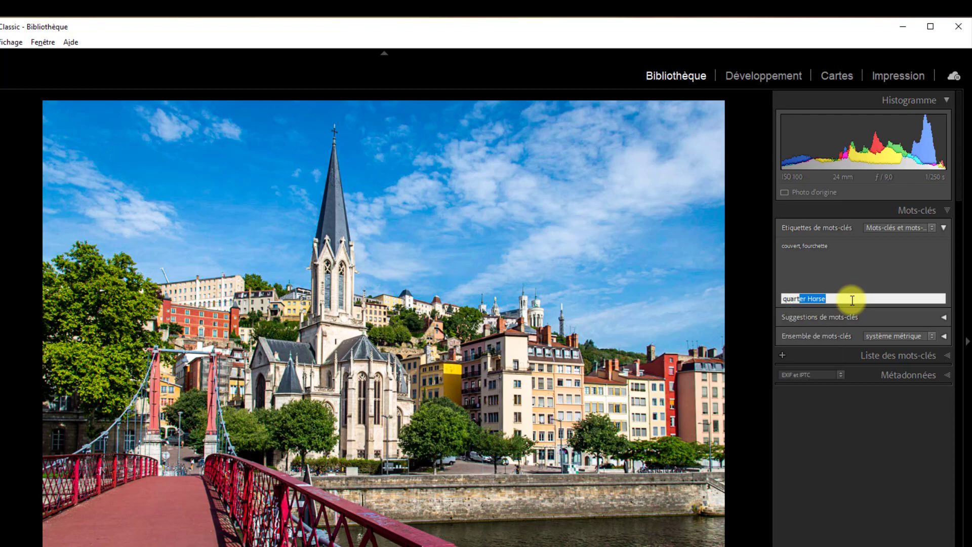
type("ier Saint Georges, Lyon, France")
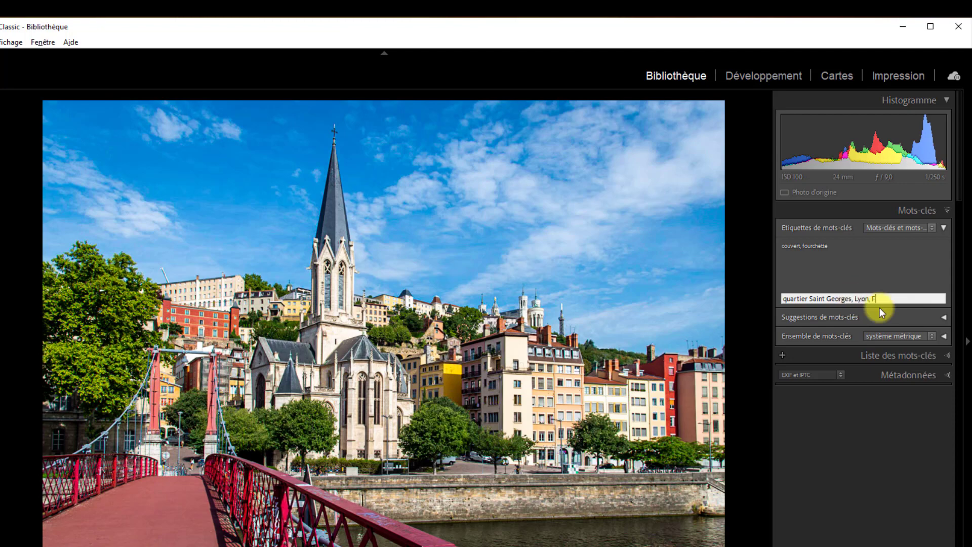
type("F")
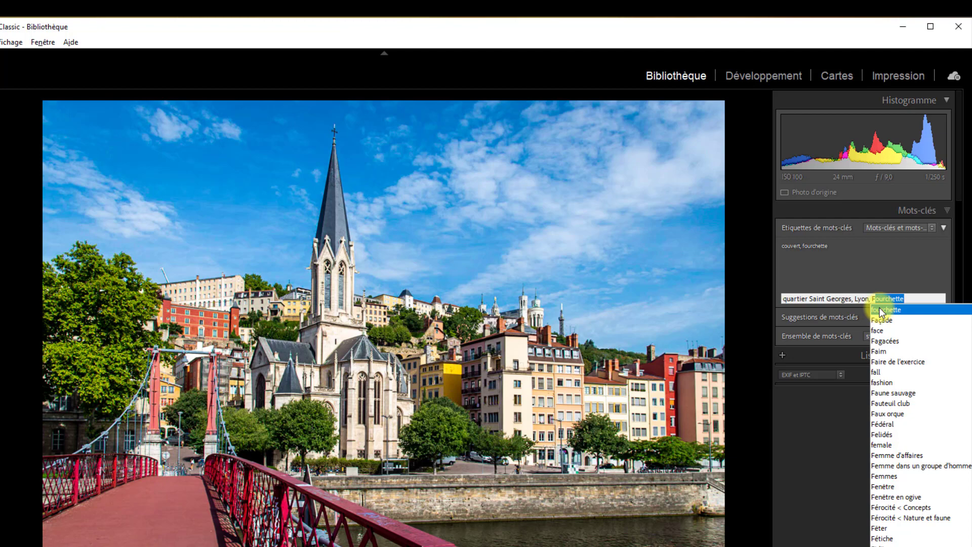
type("r")
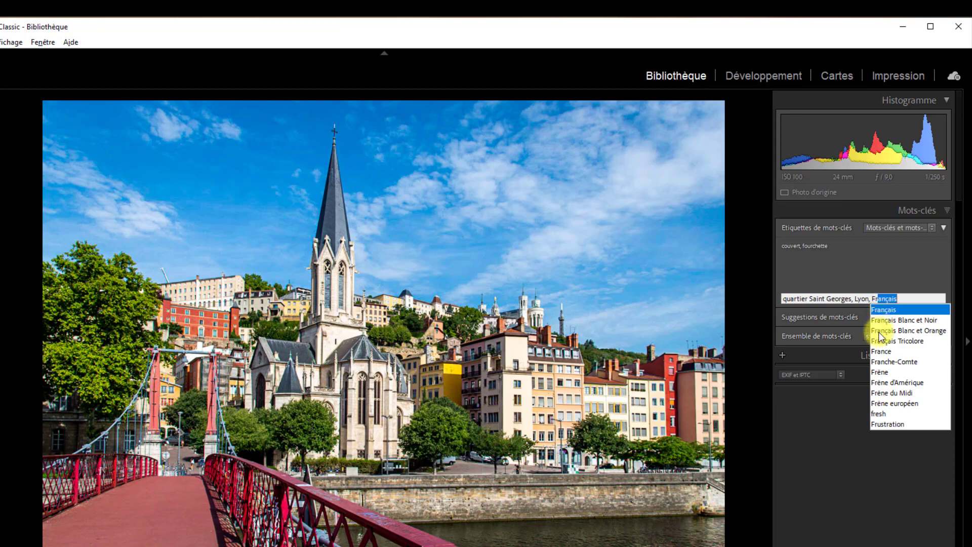
left_click(881, 351)
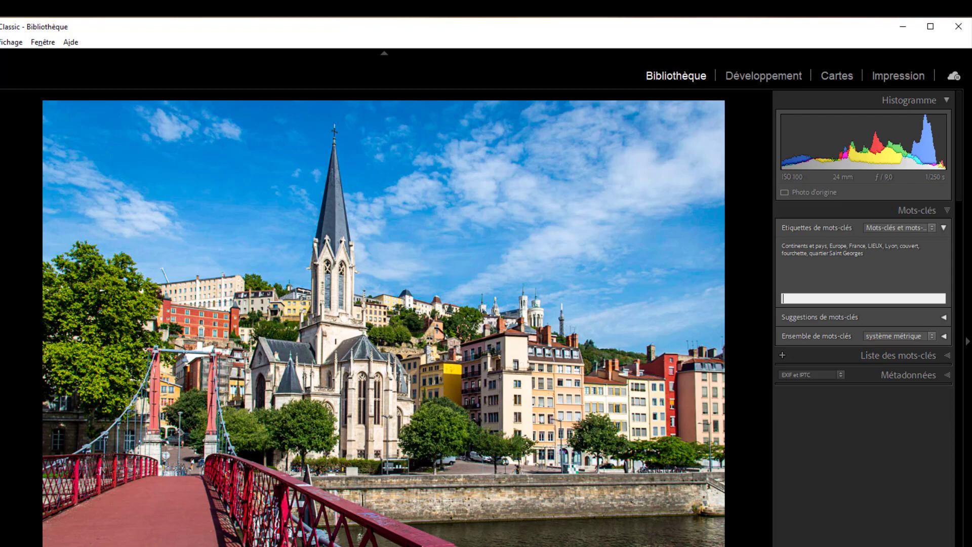
- Reopen the interface preferences and turn the filmstrip's Afficher les badges option off and back on
left_click(21, 67)
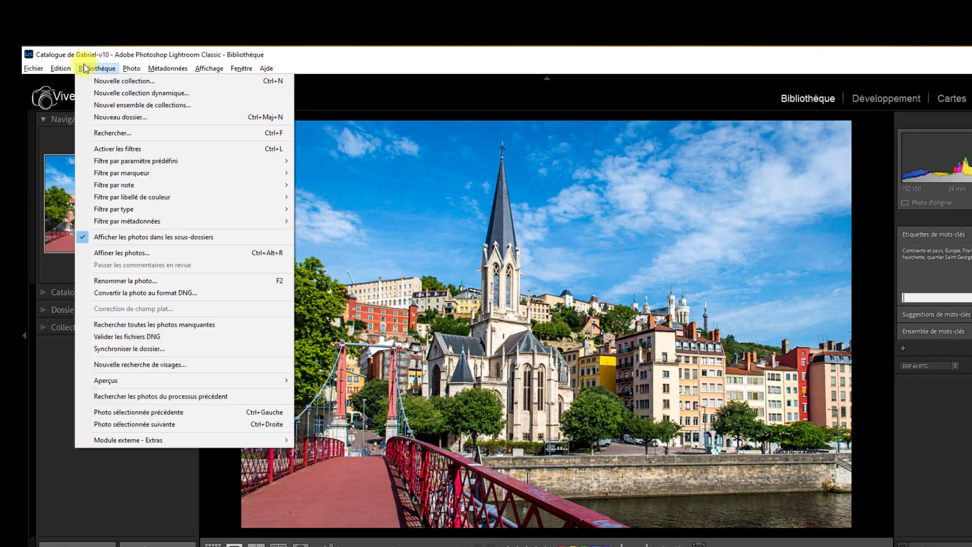
mouse_move(60, 68)
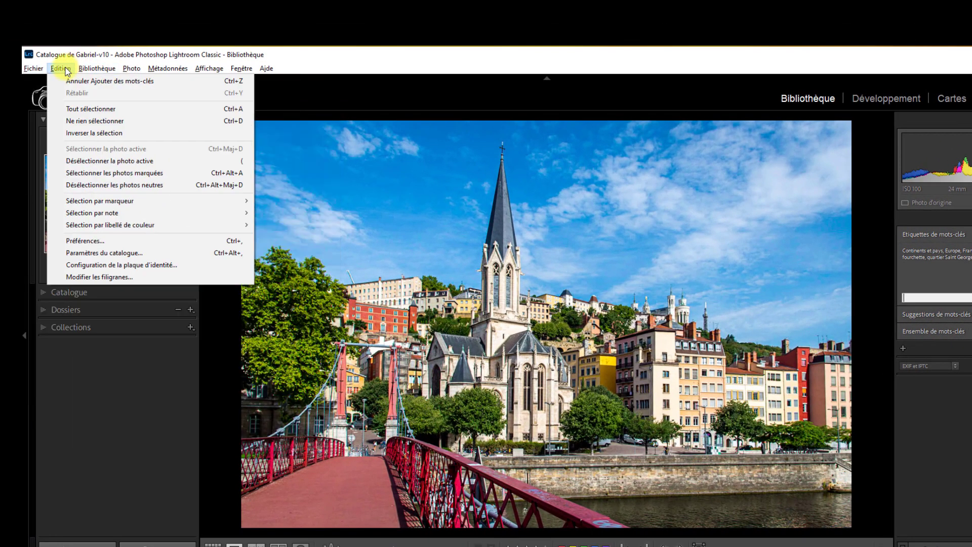
left_click(124, 240)
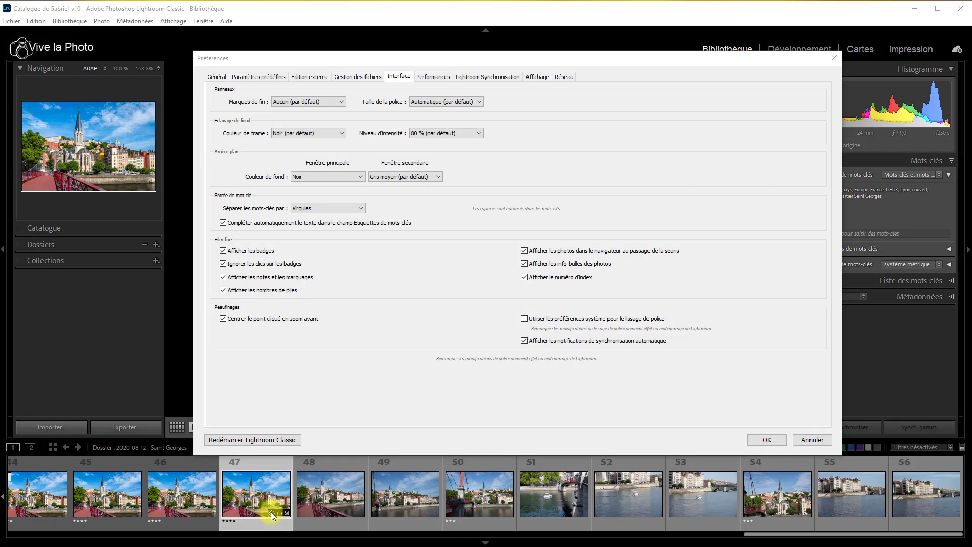
left_click(223, 252)
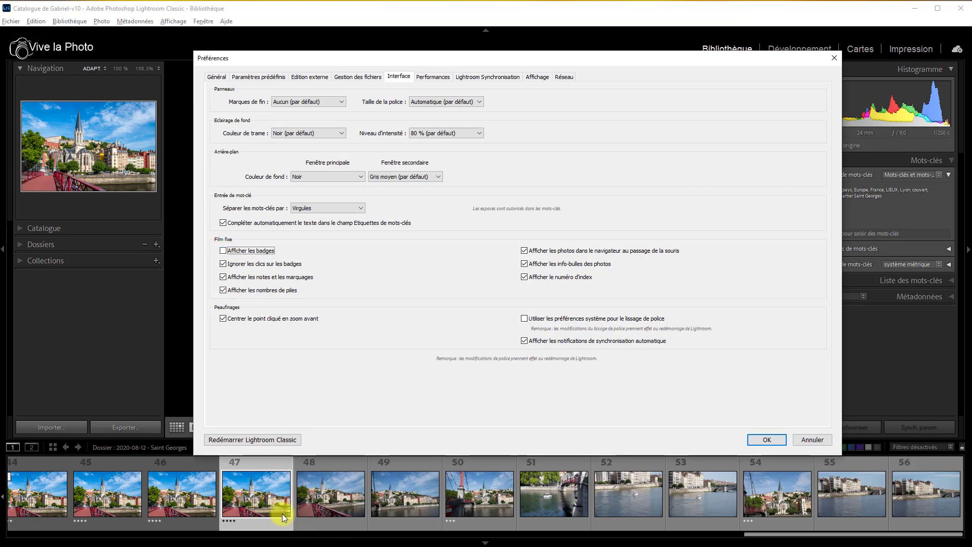
left_click(222, 251)
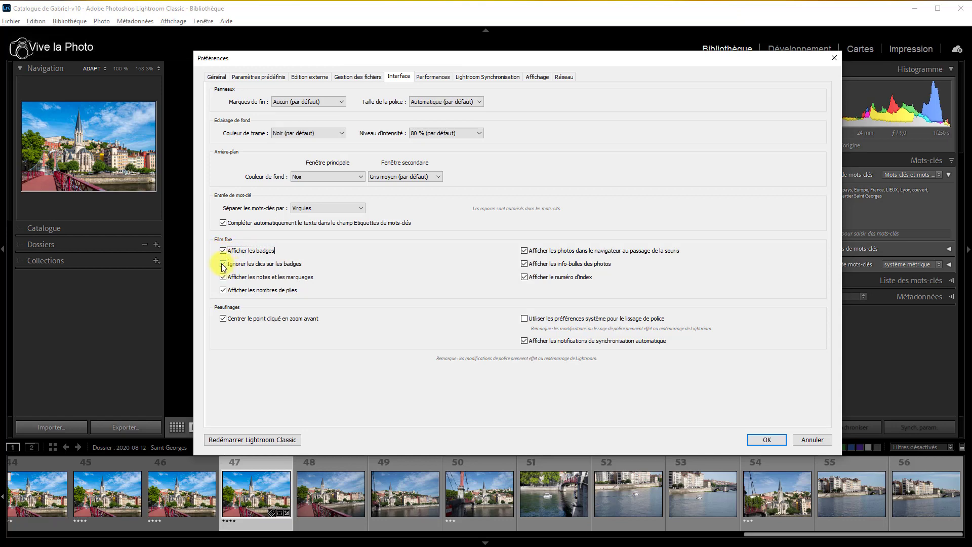
- Disable Ignorer les clics sur les badges for the filmstrip and apply the preferences
left_click(223, 265)
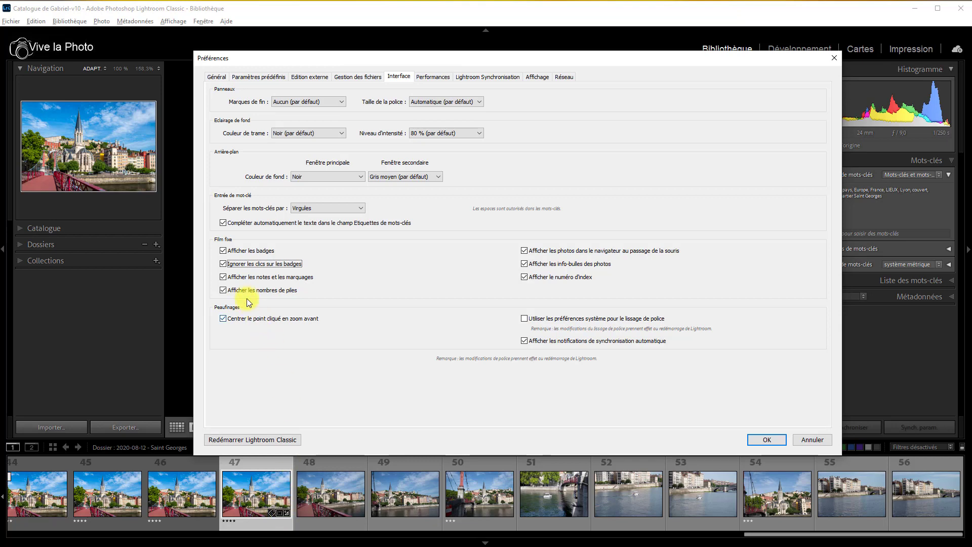
left_click(234, 265)
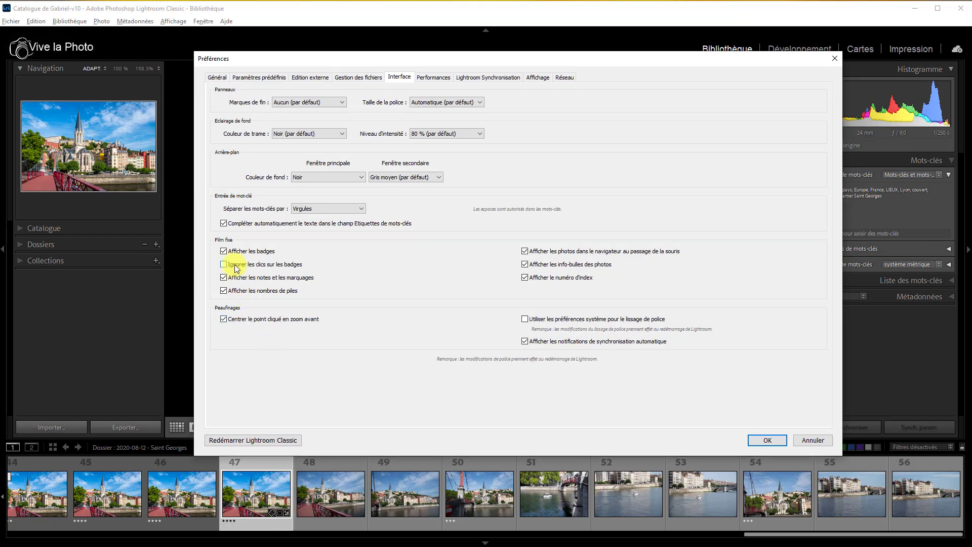
left_click(772, 441)
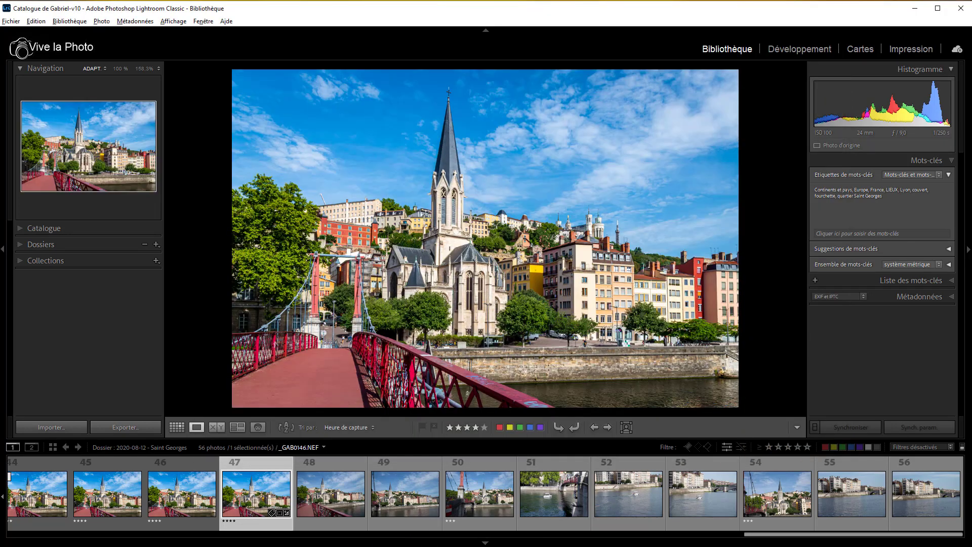
- Use the badges on filmstrip photo 47 to show its Develop settings, its crop and its keywords
left_click(285, 515)
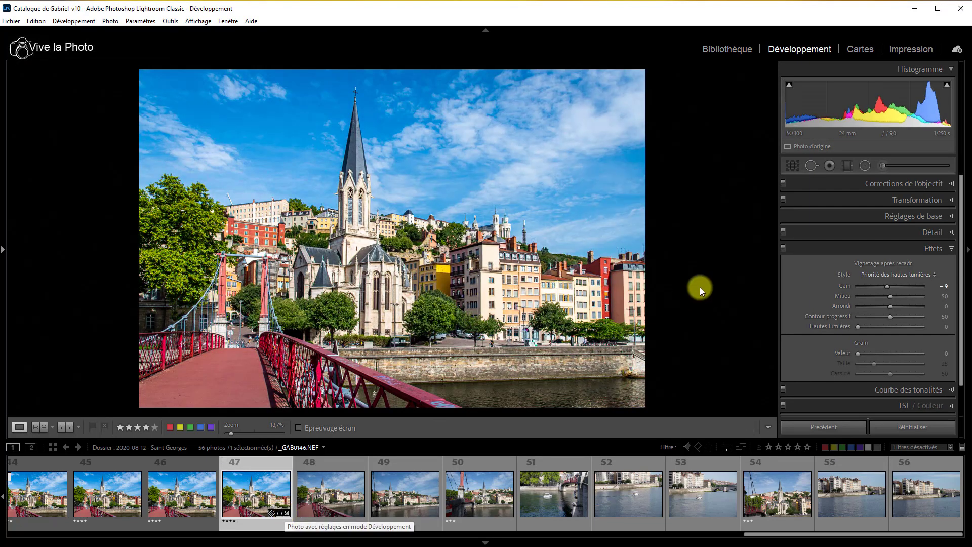
left_click(280, 516)
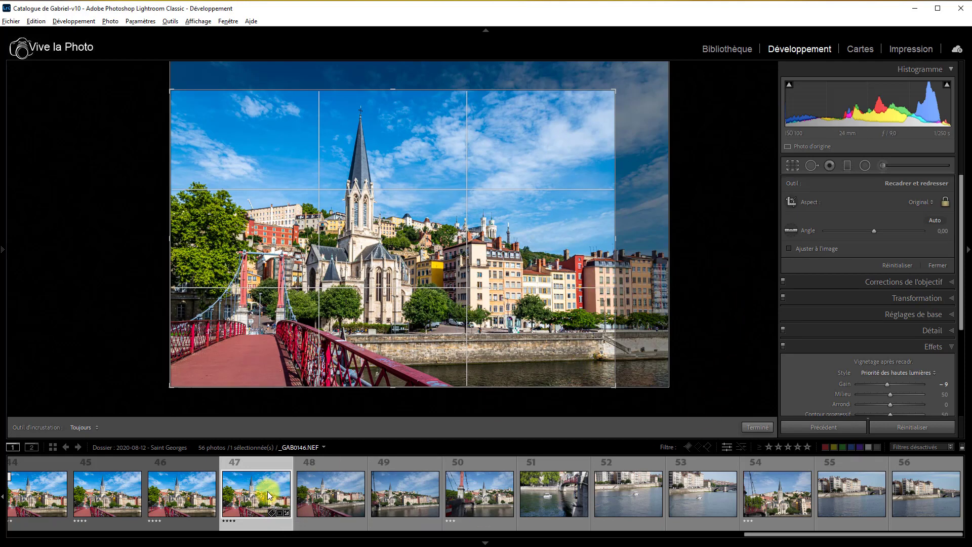
left_click(270, 513)
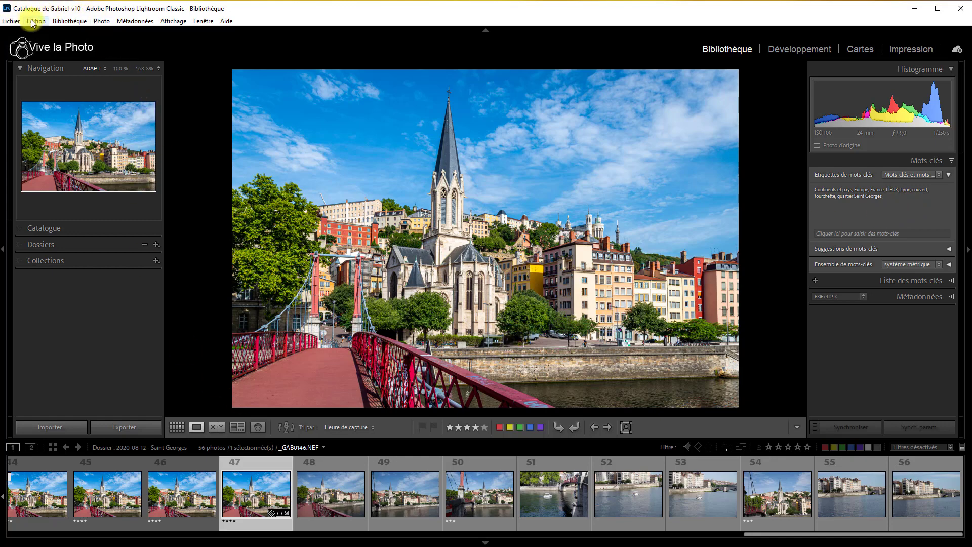
- Review the filmstrip preferences, keep Afficher les photos dans le navigateur au passage de la souris enabled, and preview photo 51 in the navigator
key("ctrl+comma")
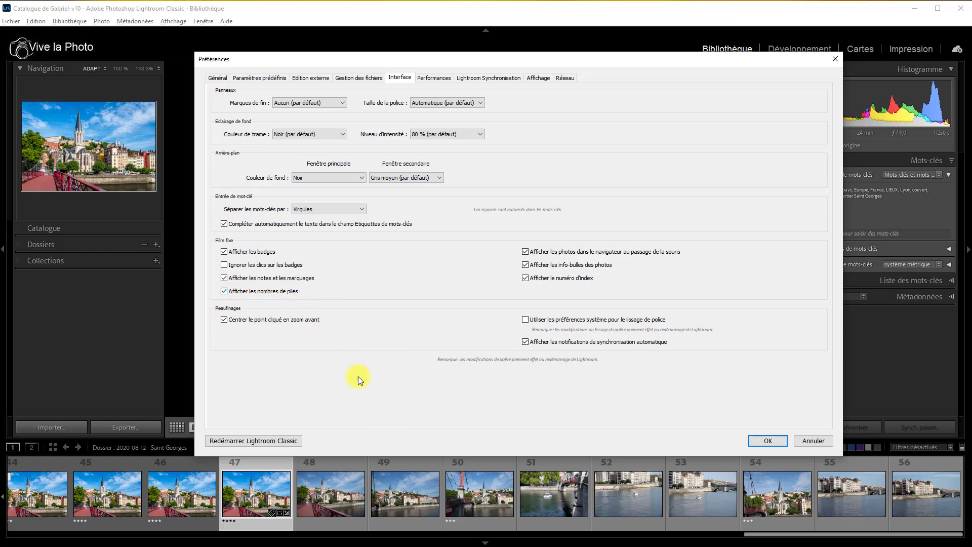
key("Return")
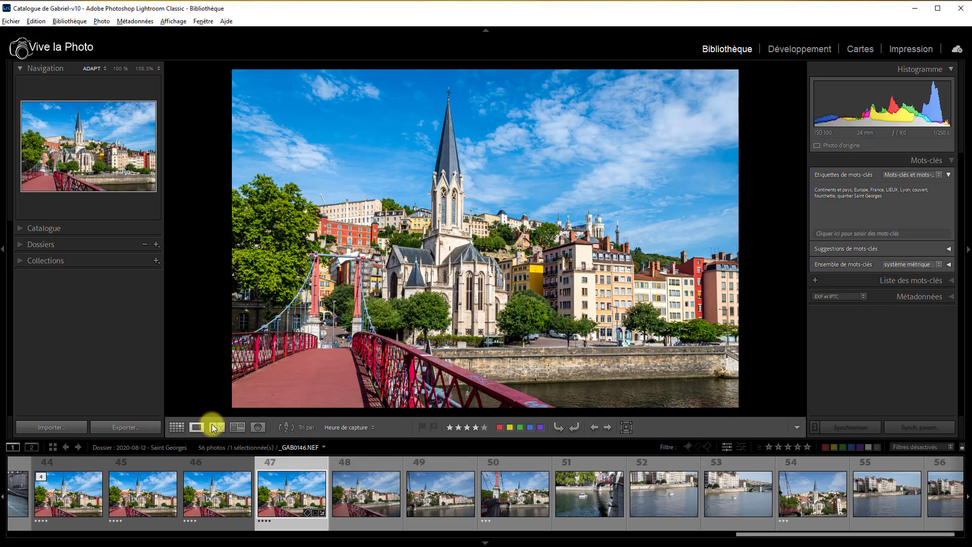
key("ctrl+comma")
left_click(525, 251)
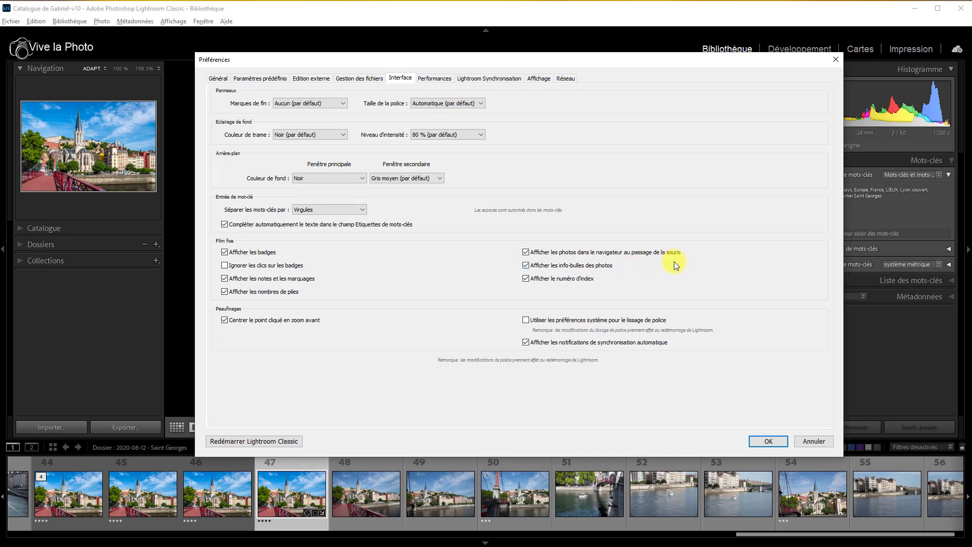
left_click(766, 441)
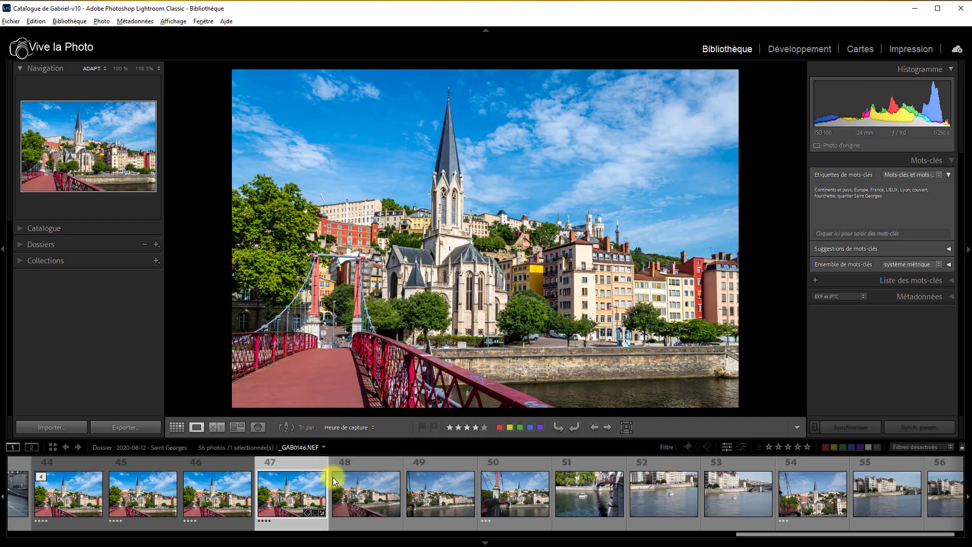
mouse_move(424, 495)
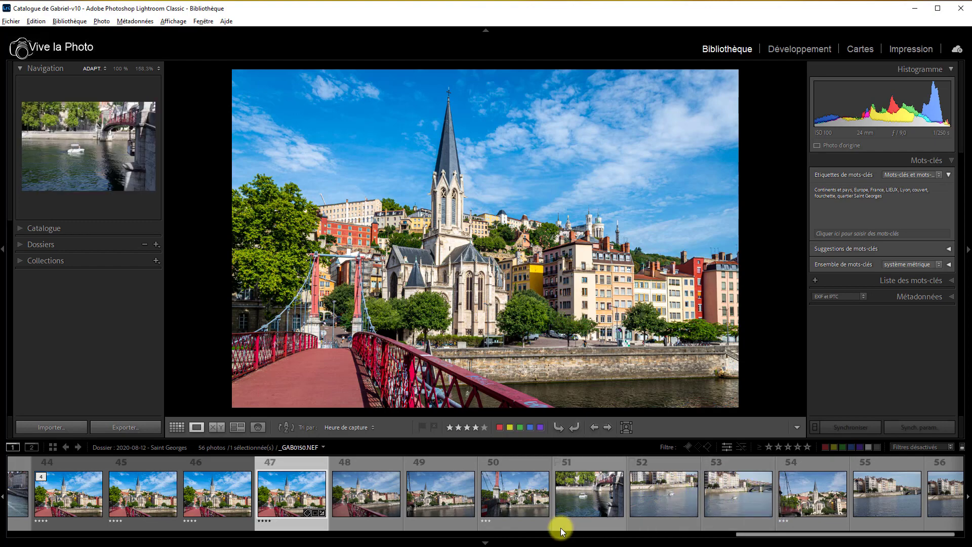
- Reopen the interface preferences and turn the filmstrip's Afficher le numéro d'index option off and back on
left_click(37, 23)
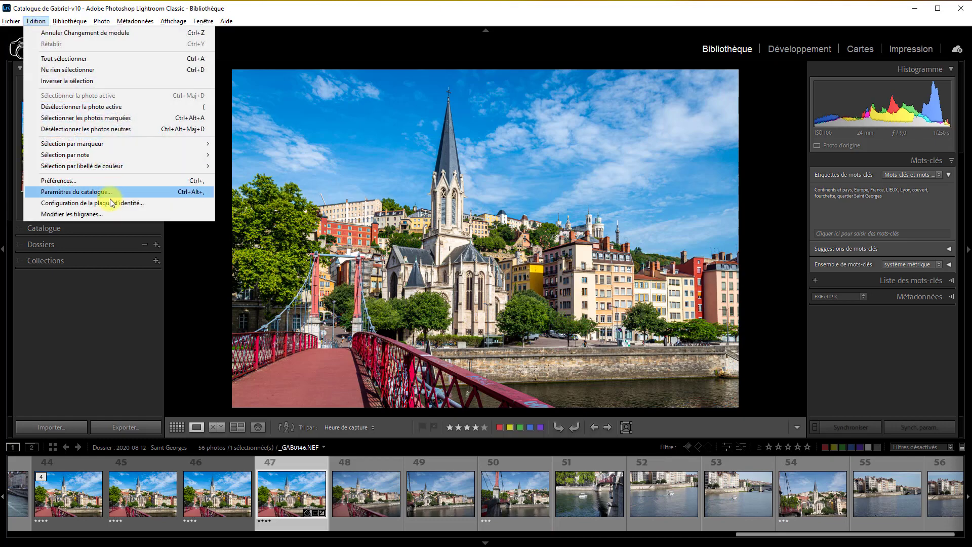
left_click(96, 180)
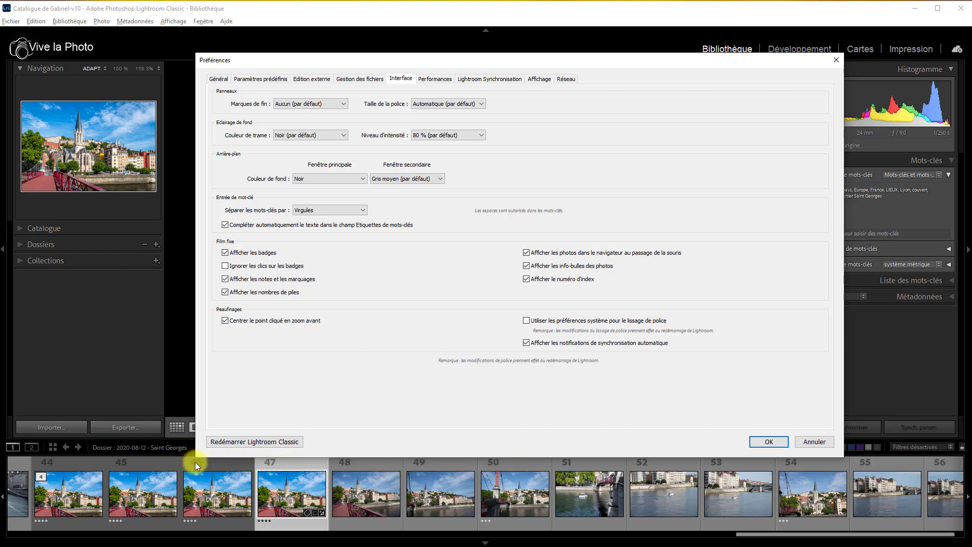
left_click(527, 279)
left_click(527, 279)
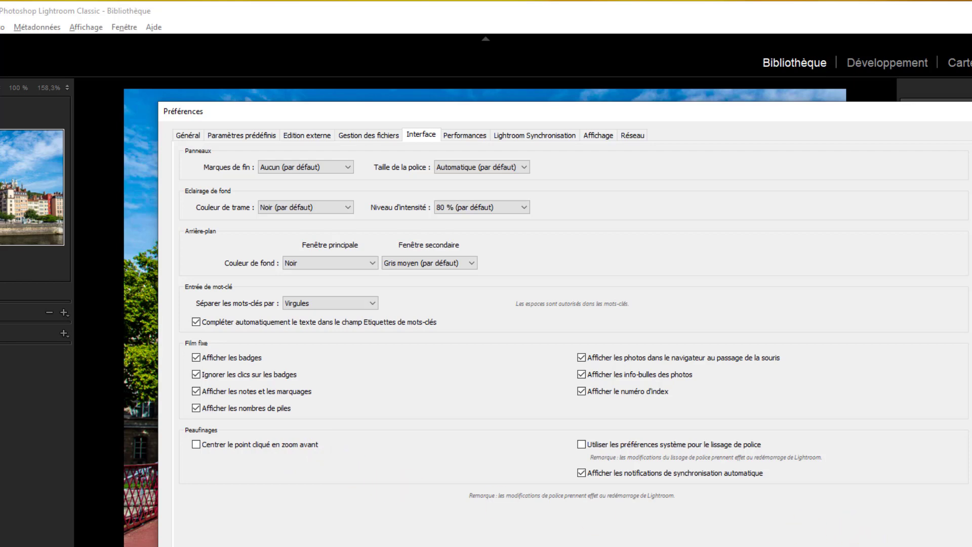
- Apply the preferences with Centrer le point cliqué en zoom avant off and zoom the photo to 100 % at the hilltop basilica
key("Return")
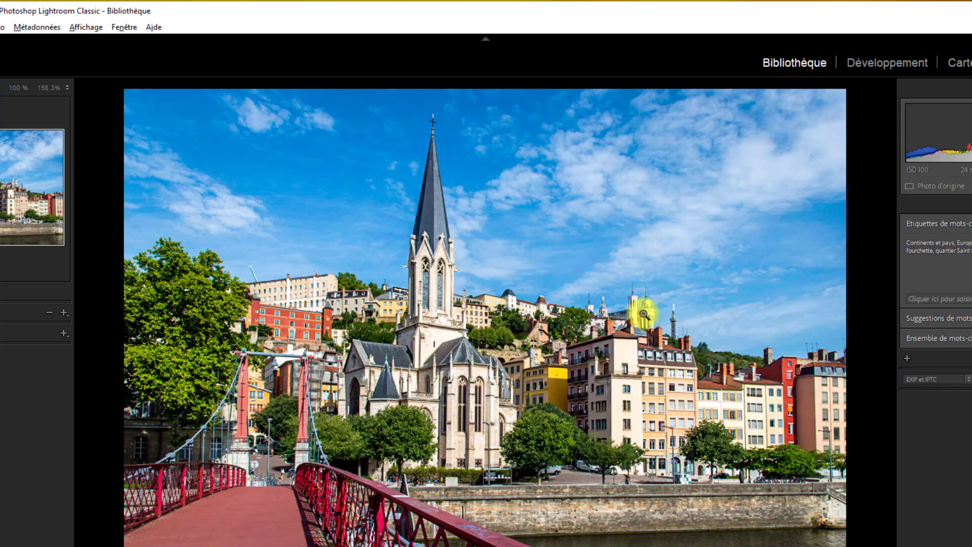
left_click(644, 315)
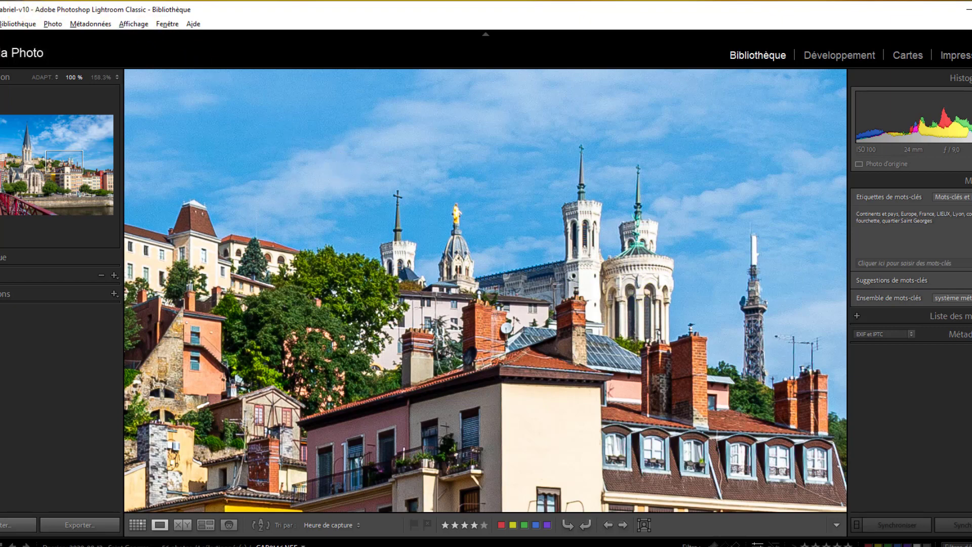
- Enable Centrer le point cliqué en zoom avant in the interface preferences and apply the change
left_click(1, 24)
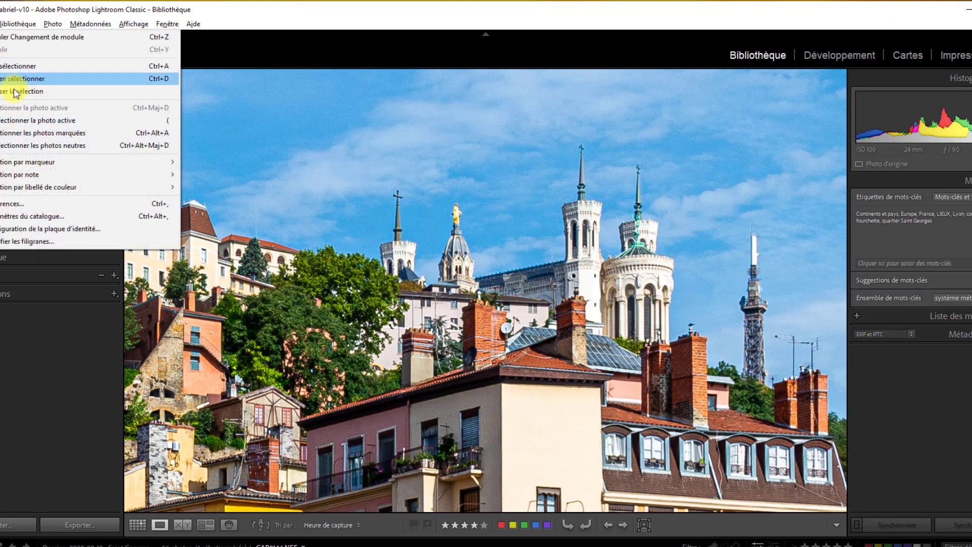
left_click(50, 205)
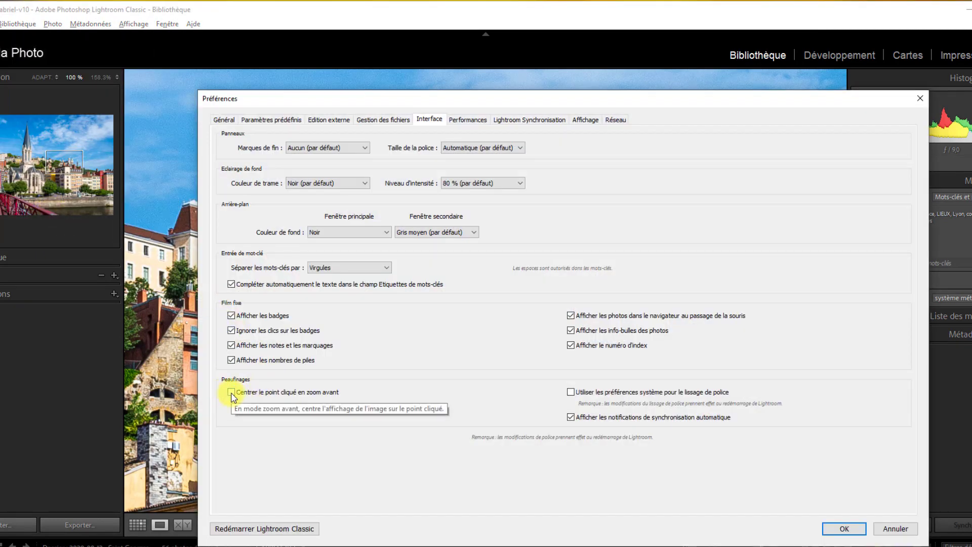
left_click(232, 392)
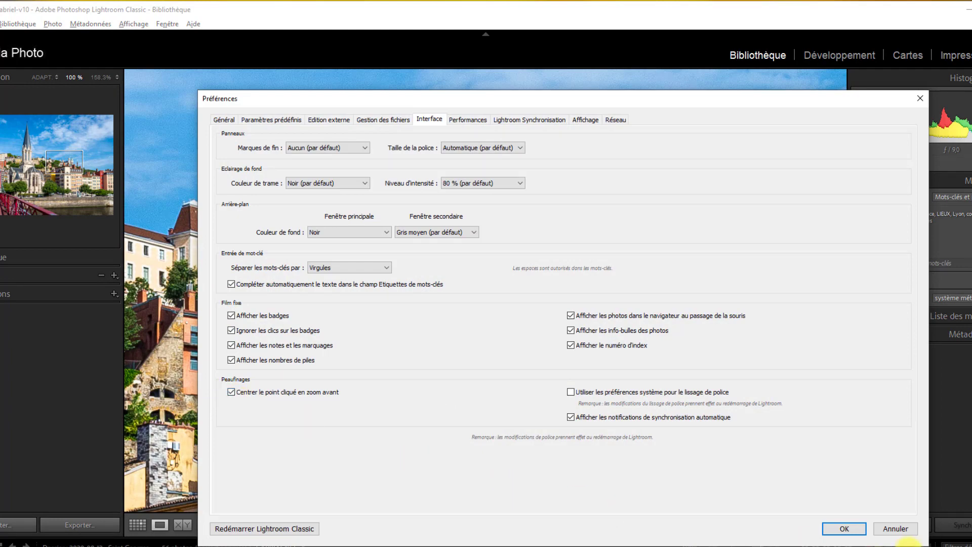
left_click(854, 532)
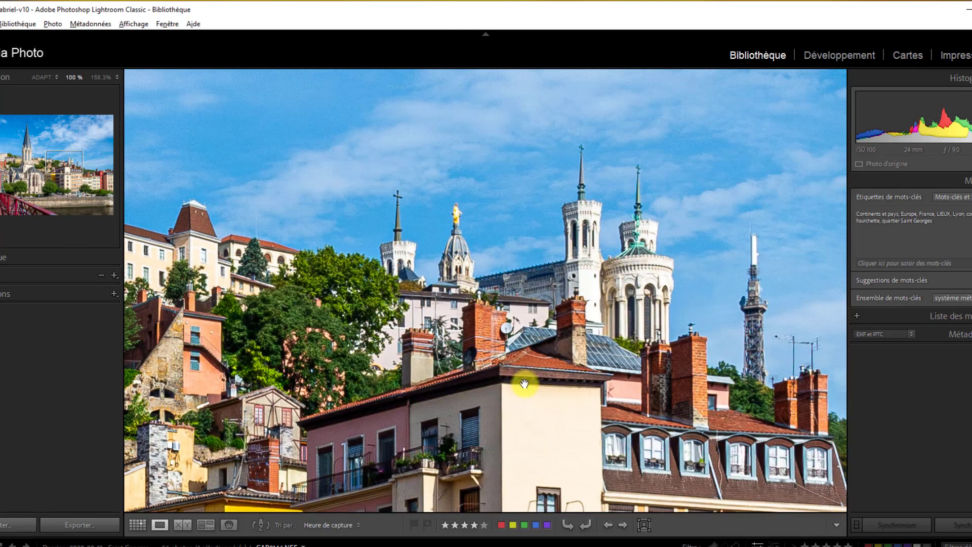
- Test the centred zoom at 100 % on the basilica, the red building and the hillside houses, returning to the full photo each time
left_click(460, 350)
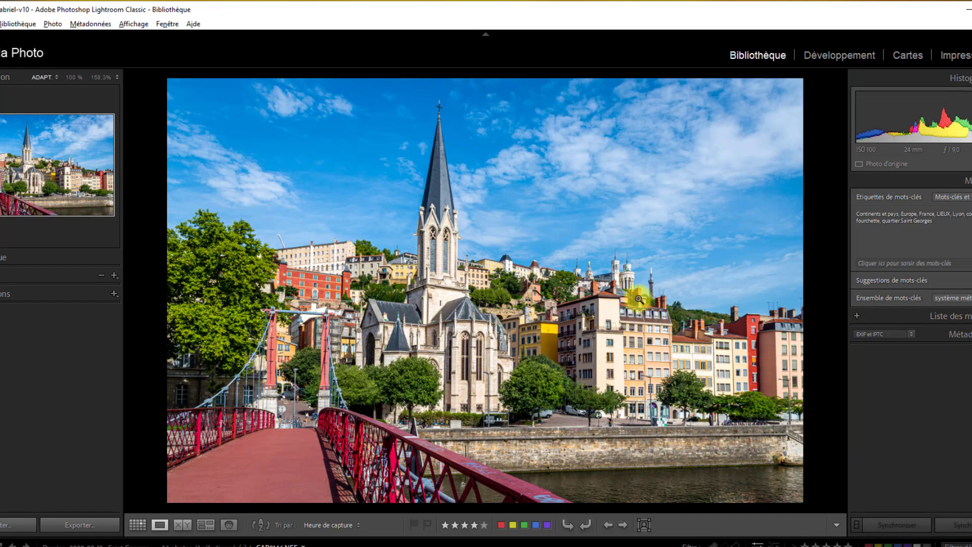
left_click(625, 277)
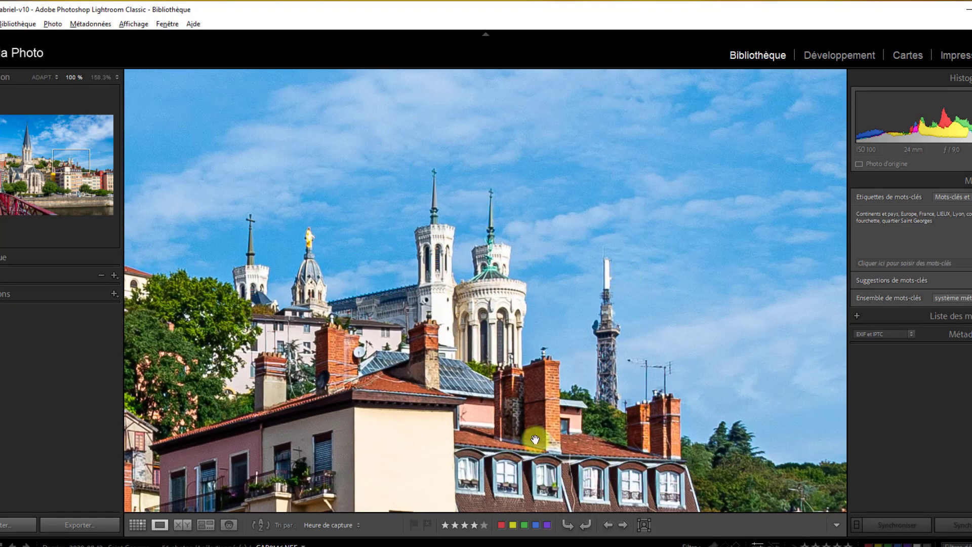
left_click(599, 248)
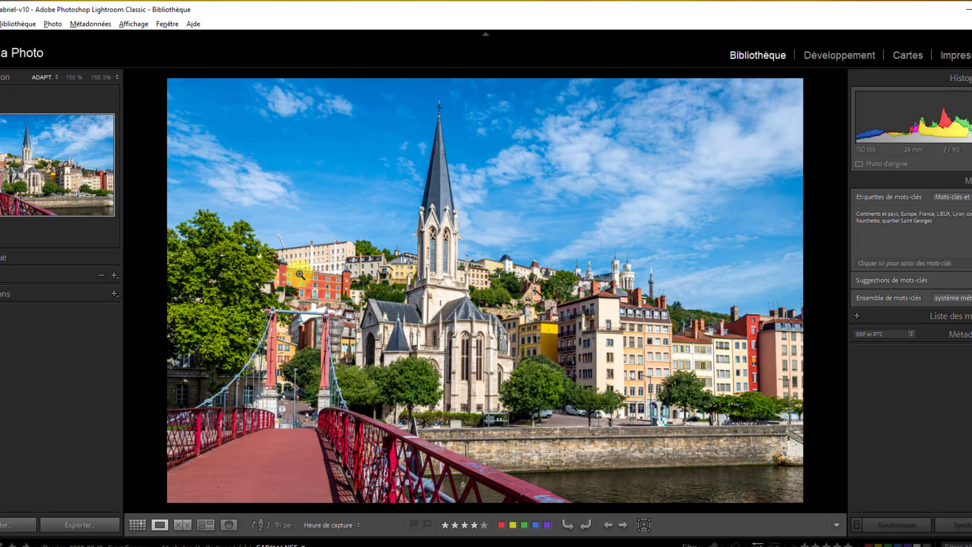
left_click(324, 282)
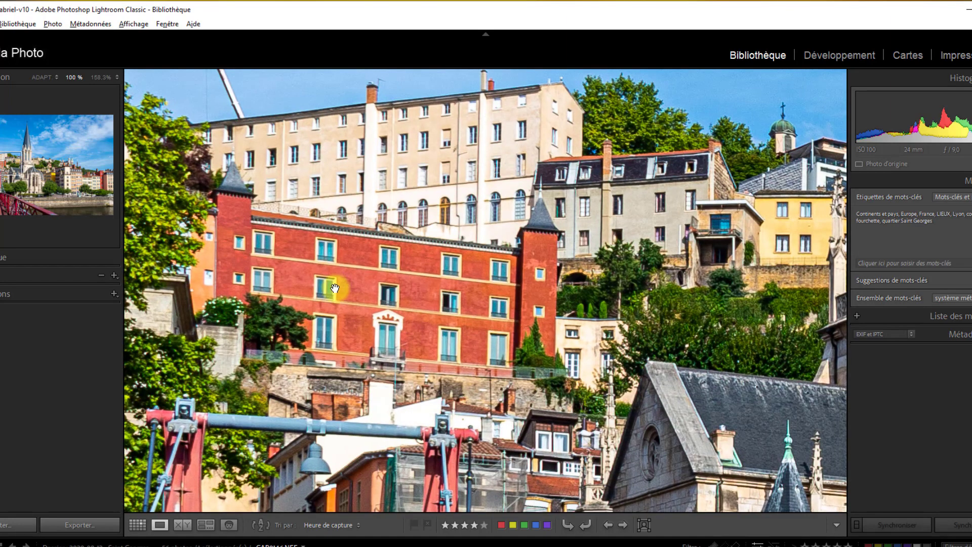
left_click(655, 292)
left_click(650, 292)
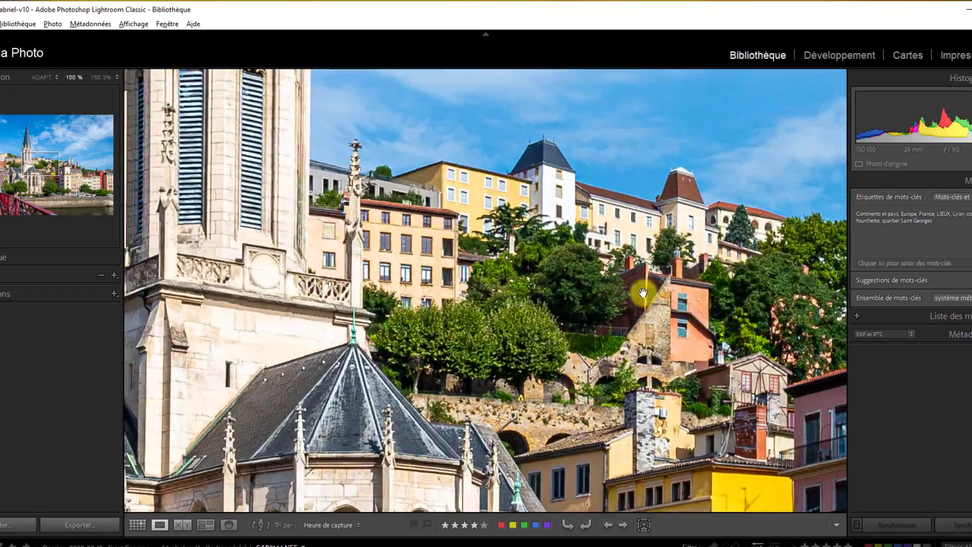
left_click_drag(607, 293, 429, 259)
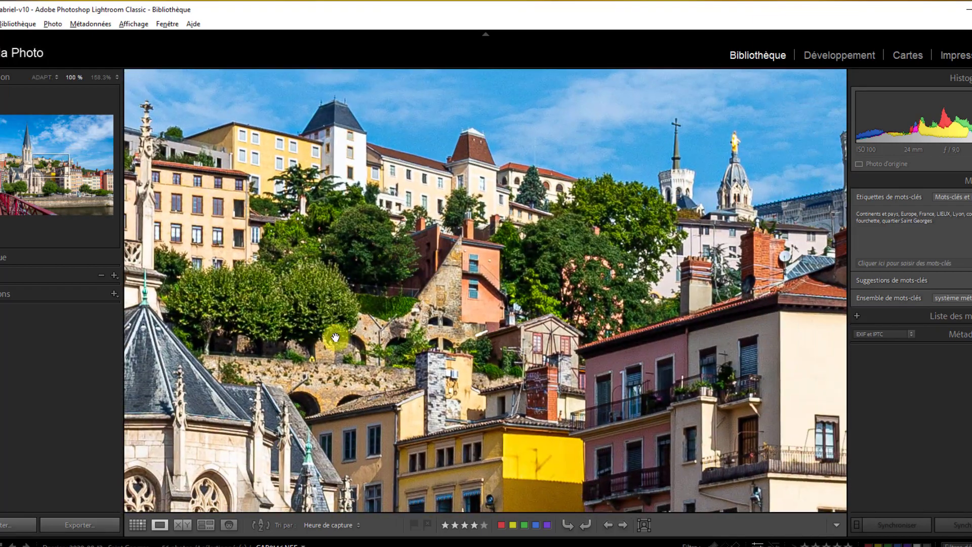
left_click(458, 358)
- Reopen the preferences, review the Peaufinages options and display the Performances settings
left_click(0, 24)
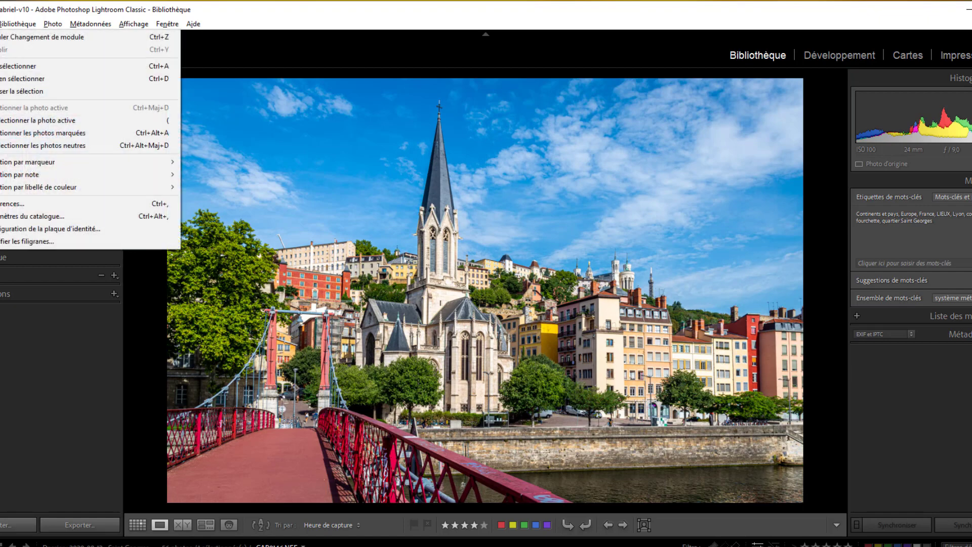
left_click(53, 204)
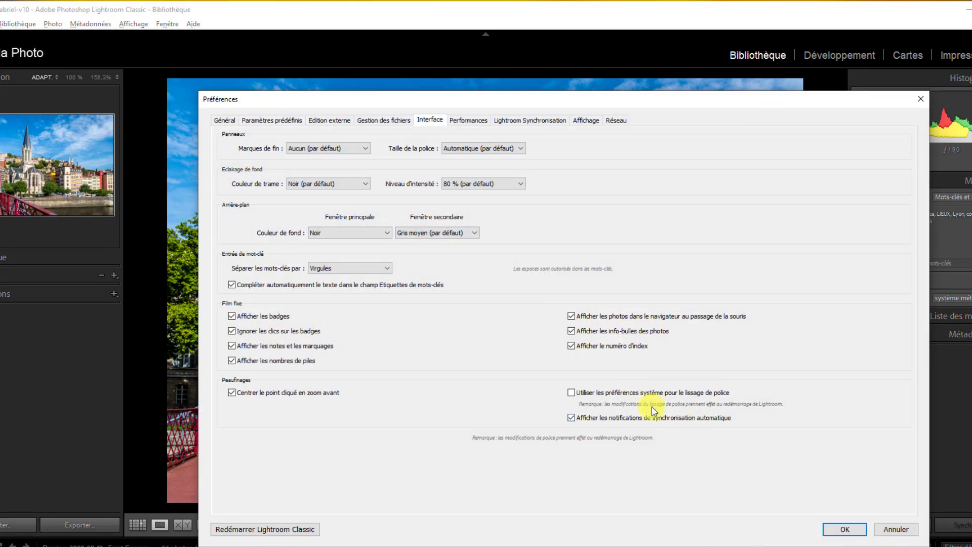
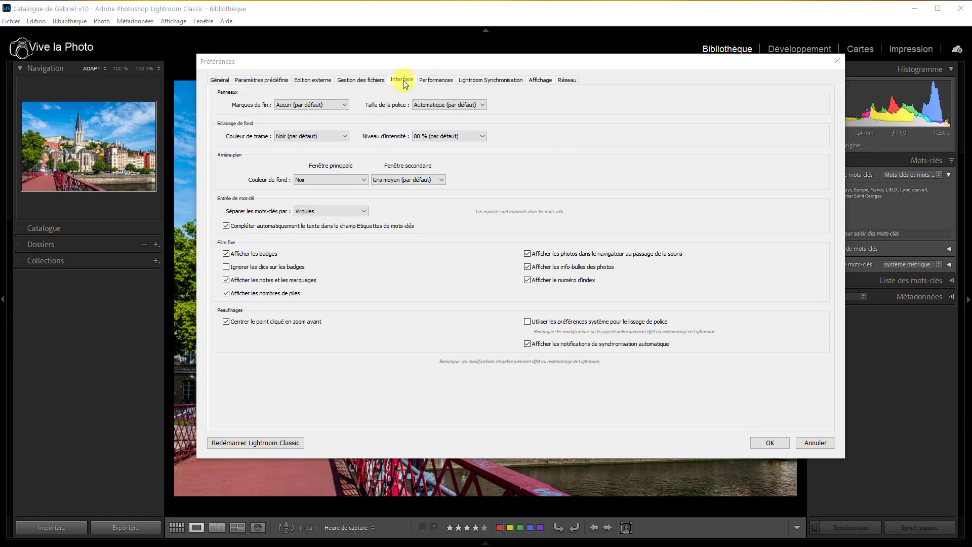
left_click(432, 80)
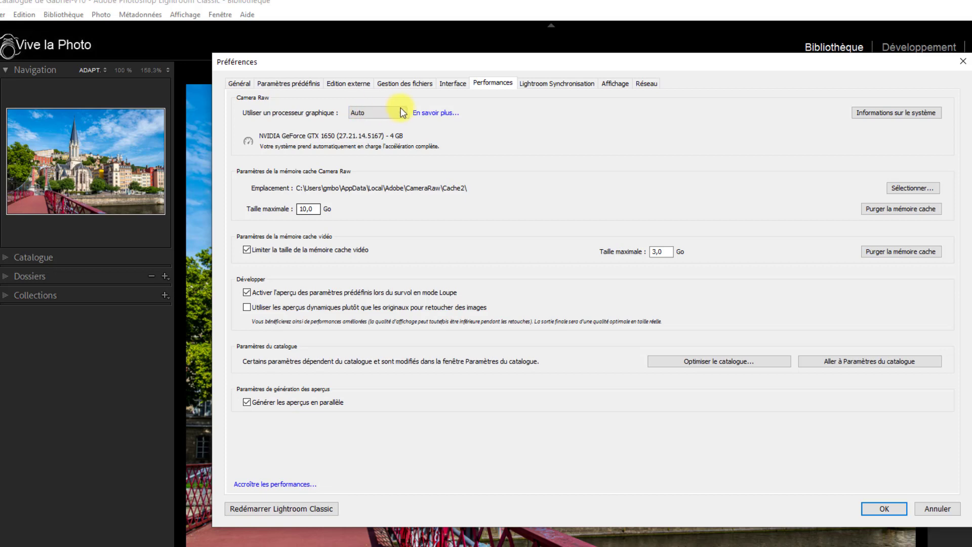
- Set Utiliser un processeur graphique to Désactivé, and return it to Auto
left_click(402, 112)
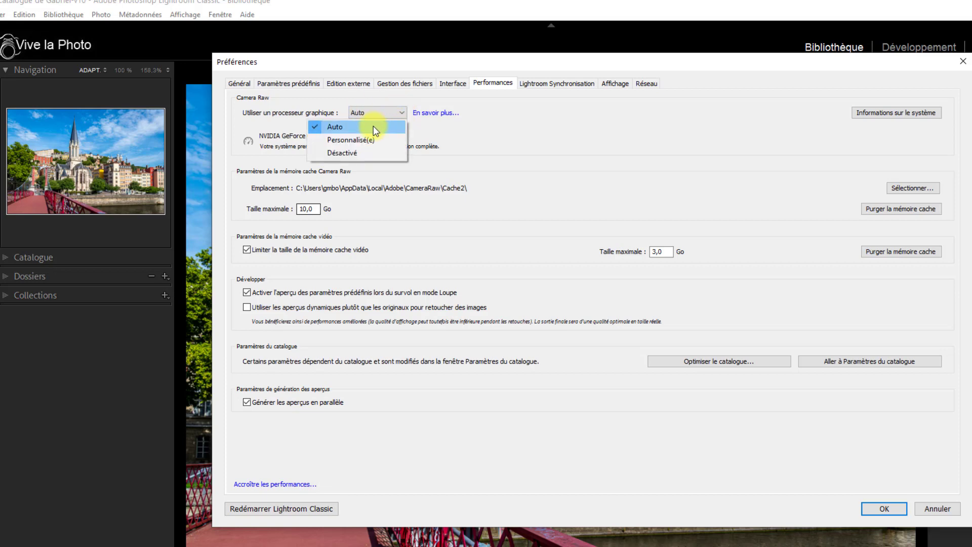
left_click(367, 154)
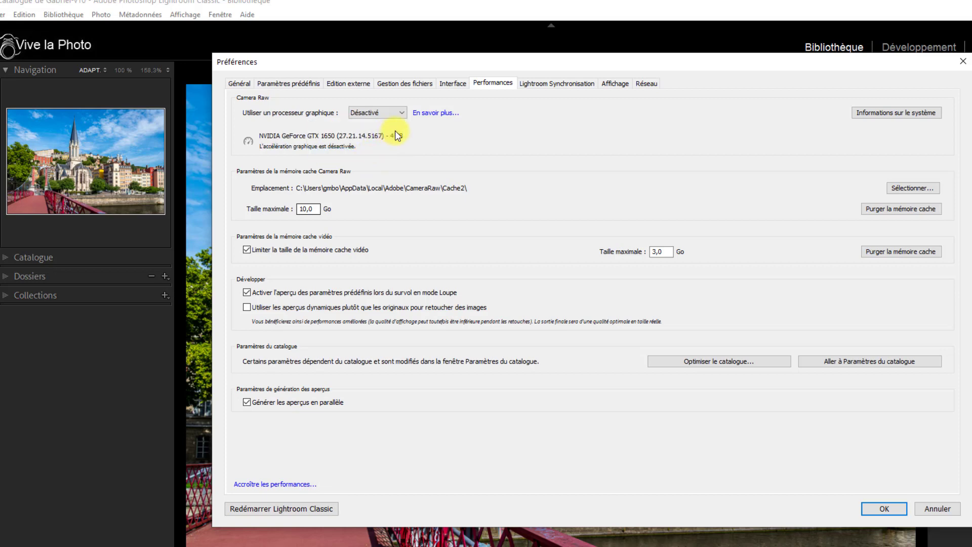
left_click(402, 112)
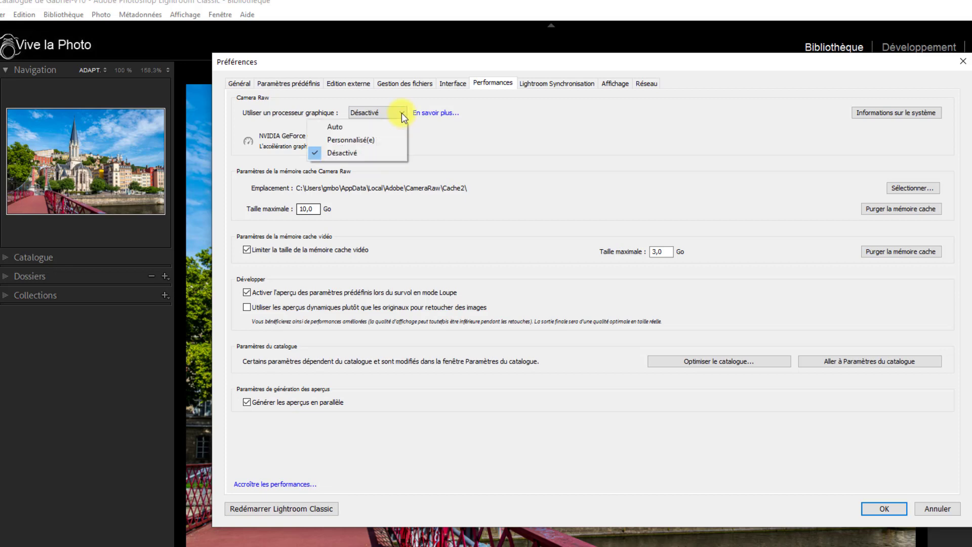
left_click(351, 131)
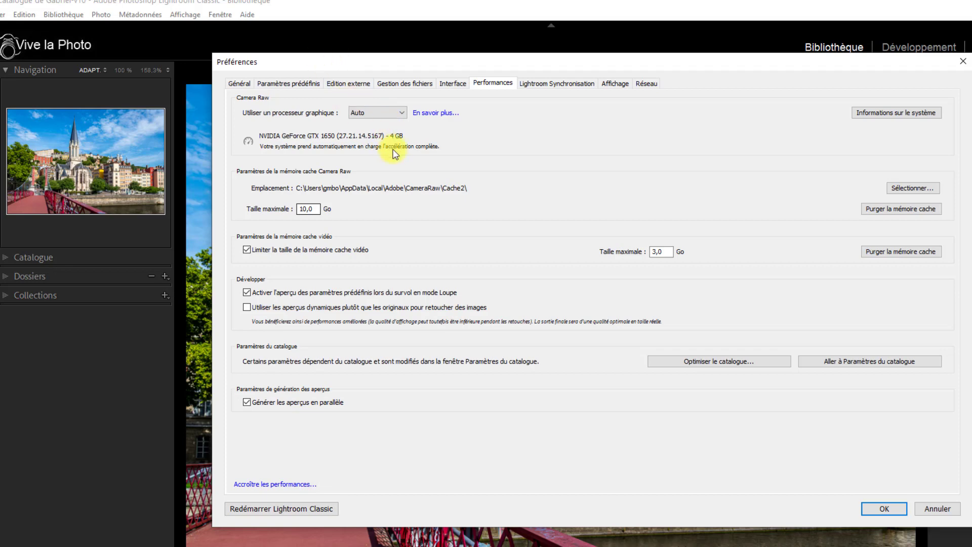
- Switch the graphics processor setting to Personnalisé(e), disable its use for image processing, and restore Auto
left_click(402, 112)
left_click(356, 138)
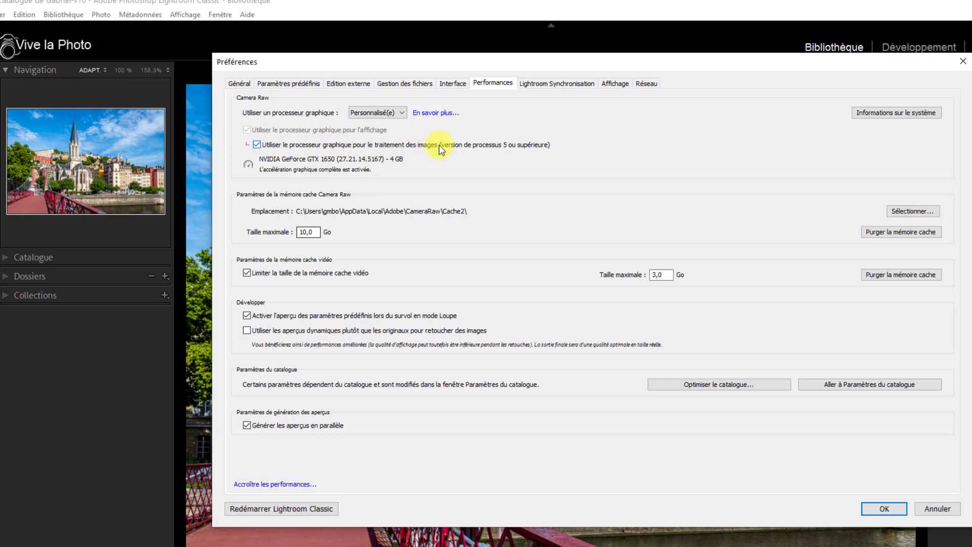
left_click(257, 145)
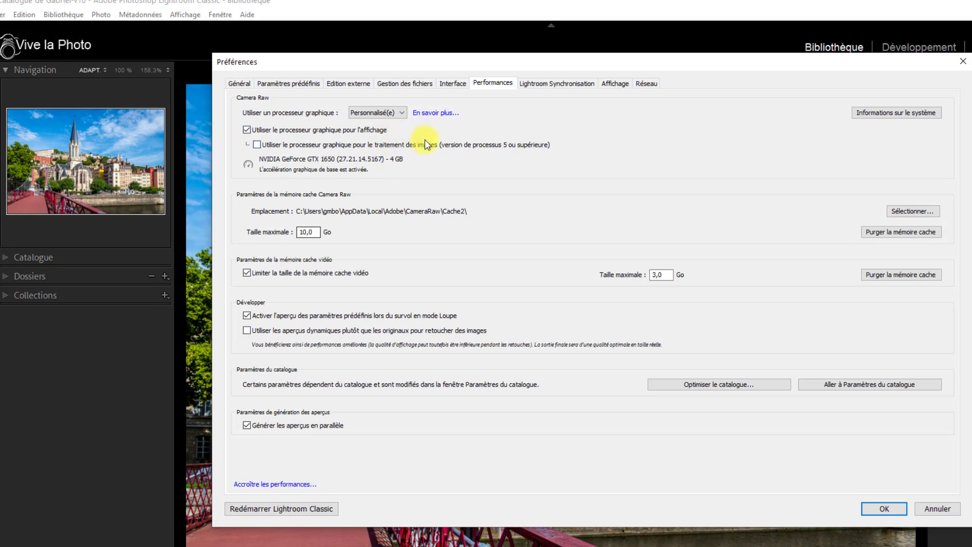
left_click(402, 113)
left_click(375, 125)
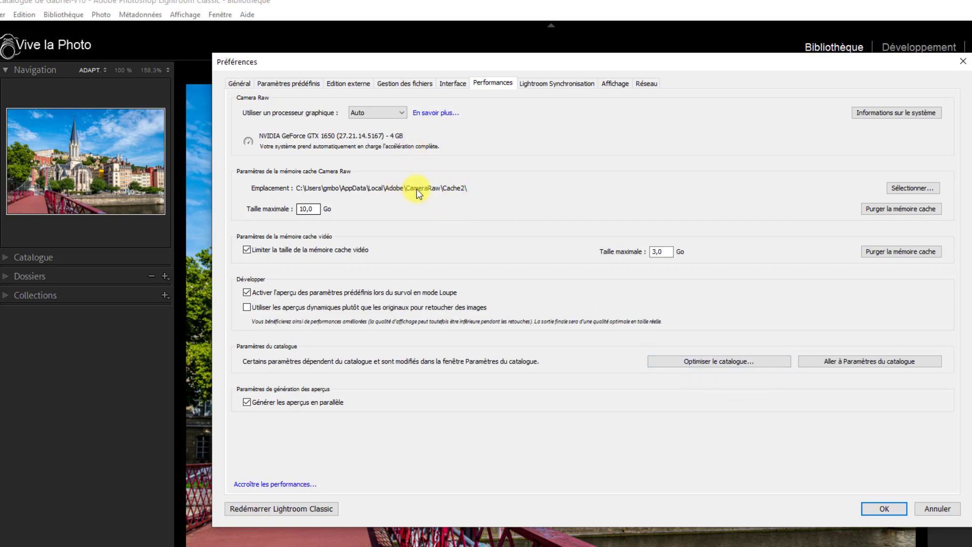
- Open the folder selection for the Camera Raw cache location and cancel it
left_click(916, 192)
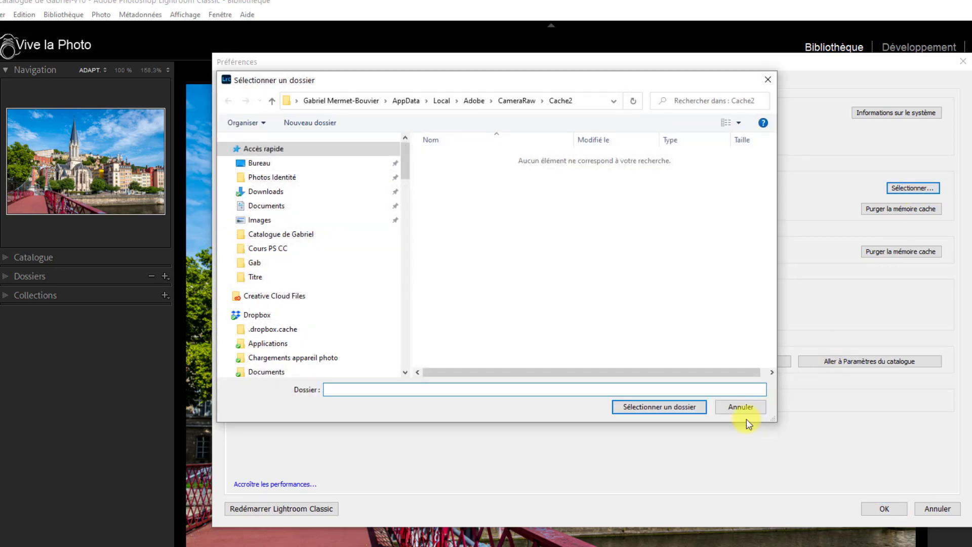
left_click(746, 405)
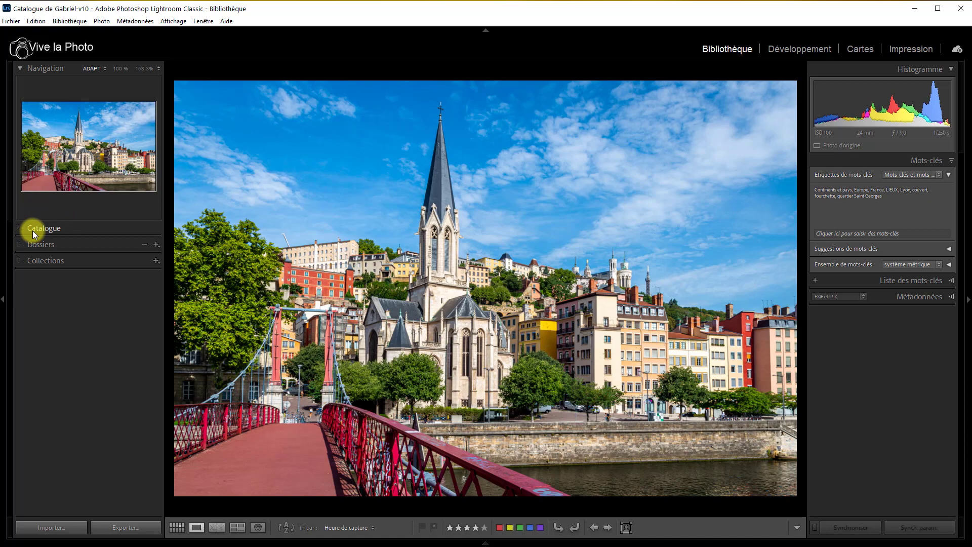
- Switch to the Développement module, expand the Création presets and preview Instant vintage on the photo
left_click(805, 50)
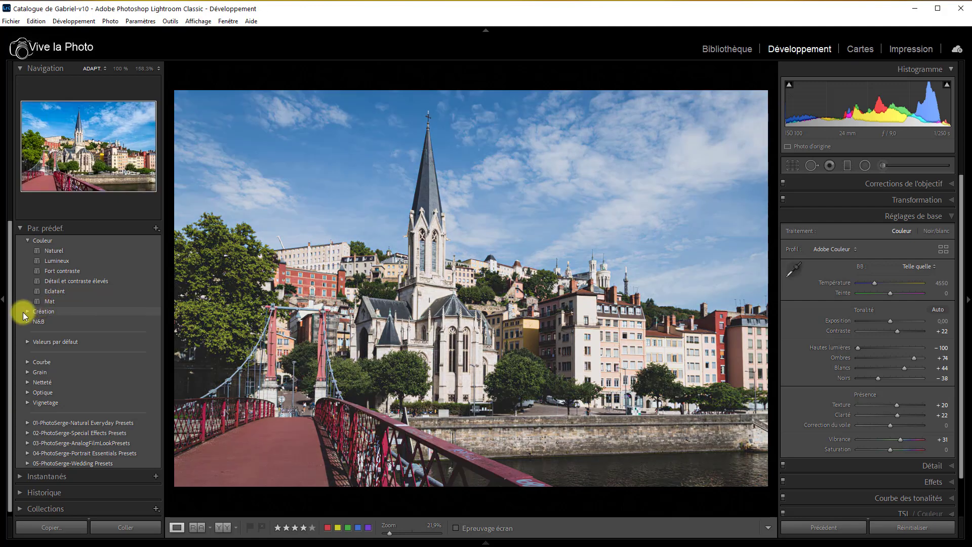
left_click(27, 311)
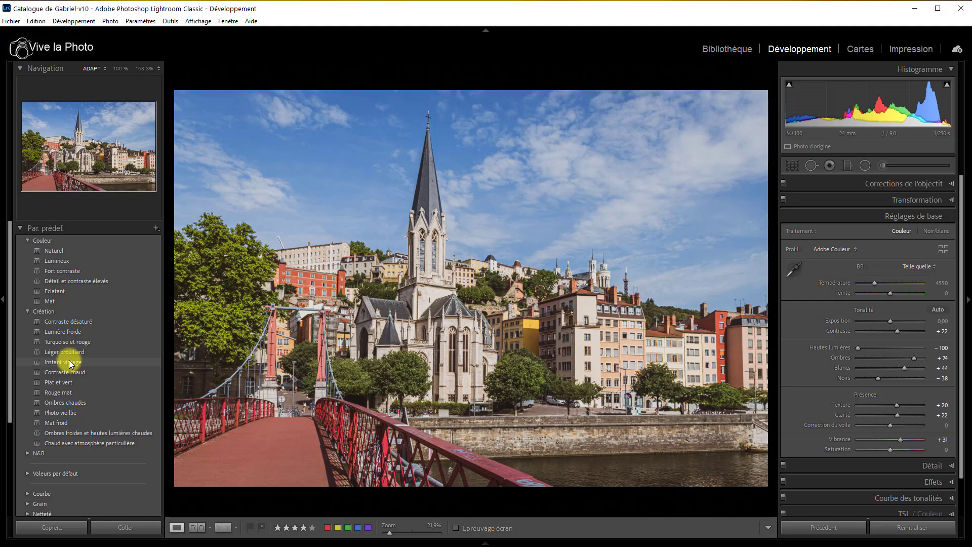
- Reopen the performance preferences and keep Générer les aperçus en parallèle enabled
left_click(36, 21)
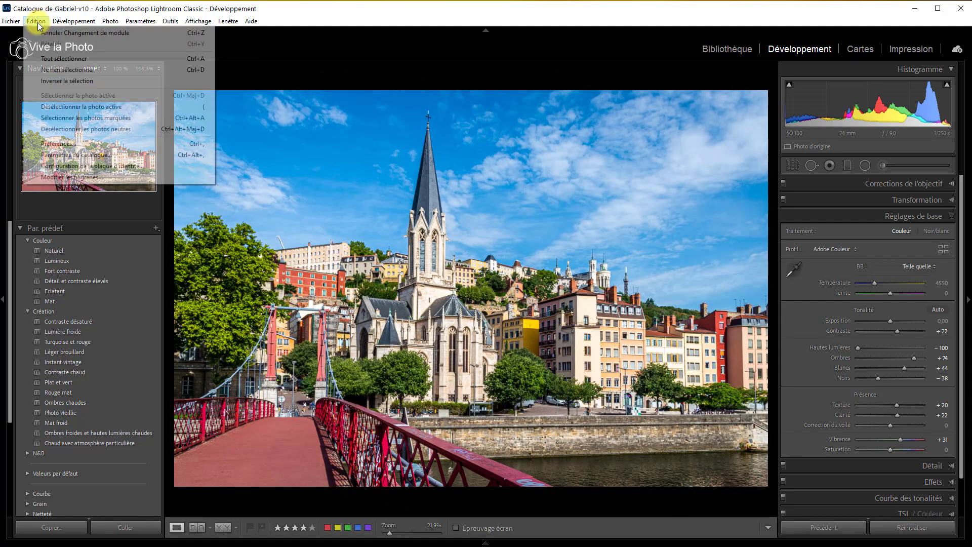
left_click(96, 144)
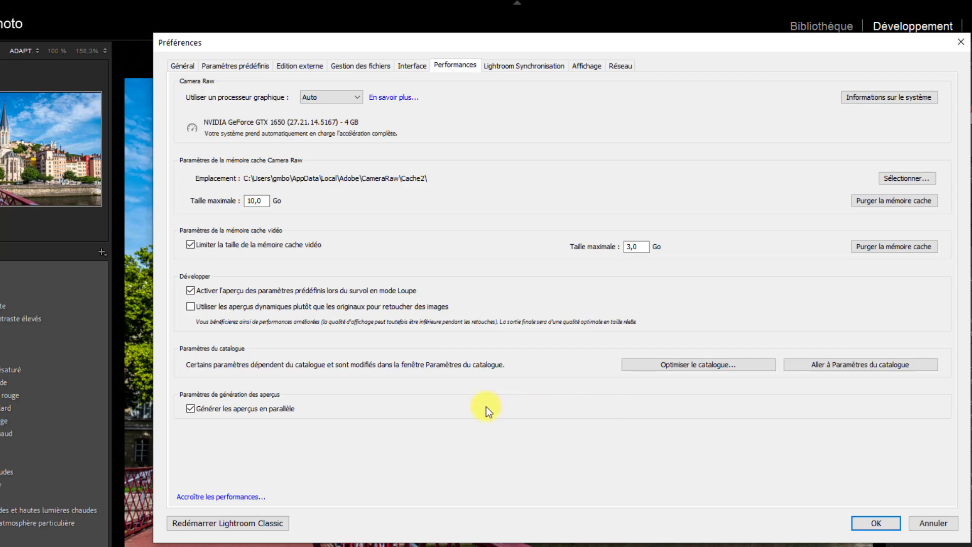
left_click(195, 410)
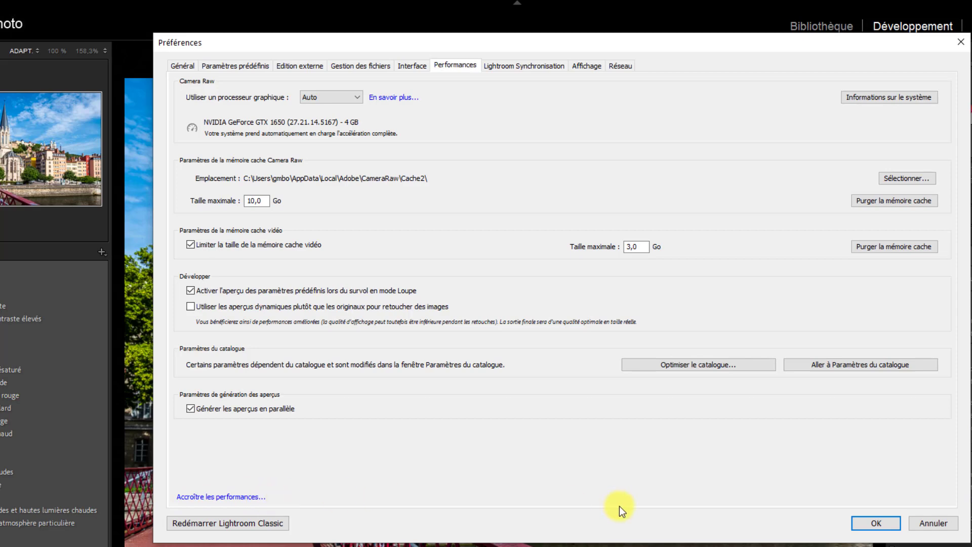
- Review the Lightroom Synchronisation preferences and the Affichage preferences for the secondary window's monitor
left_click(528, 70)
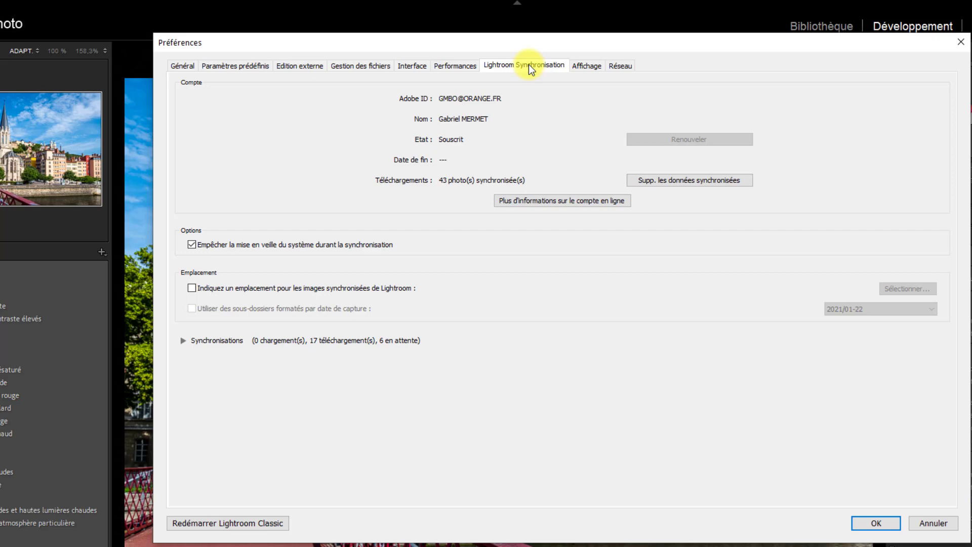
left_click(588, 65)
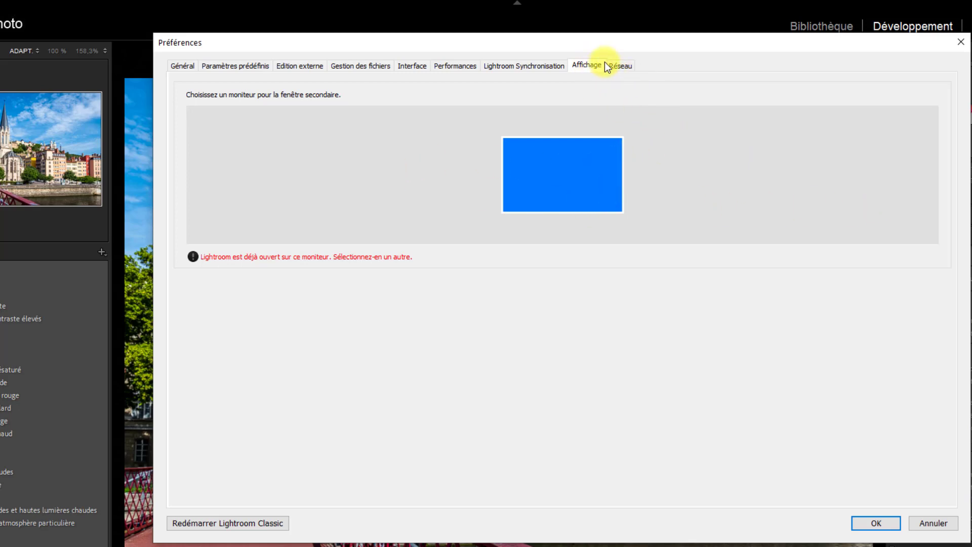
- Review the Réseau preferences with the proxy server's user name and password fields
left_click(624, 66)
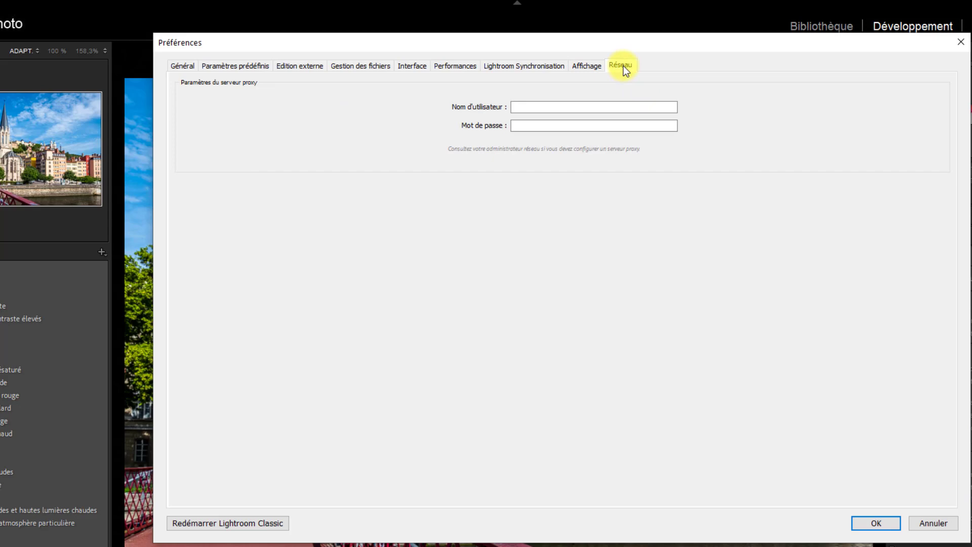
key("Tab")
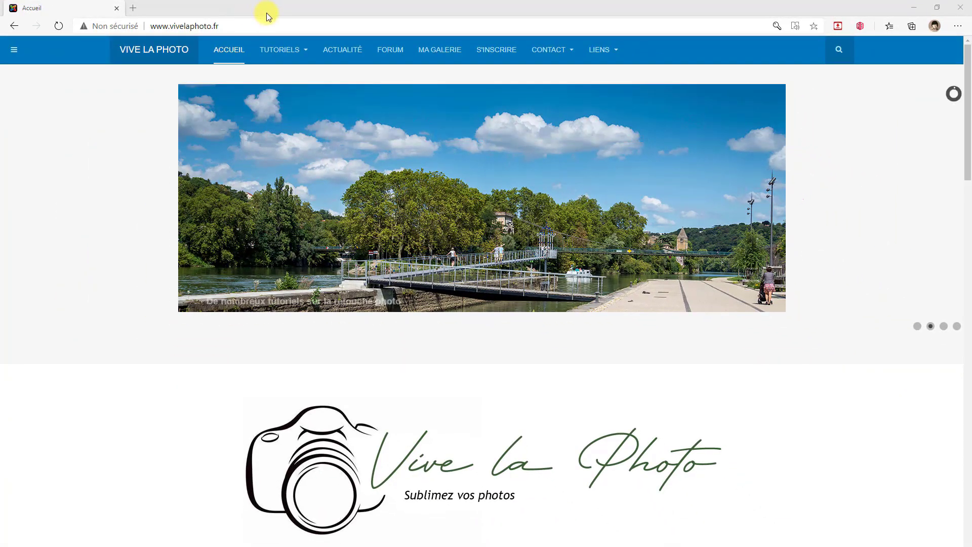
- On the Vive la Photo website in the browser, open Lightroom - Formation complète and browse the Développement module's video tutorials
mouse_move(293, 51)
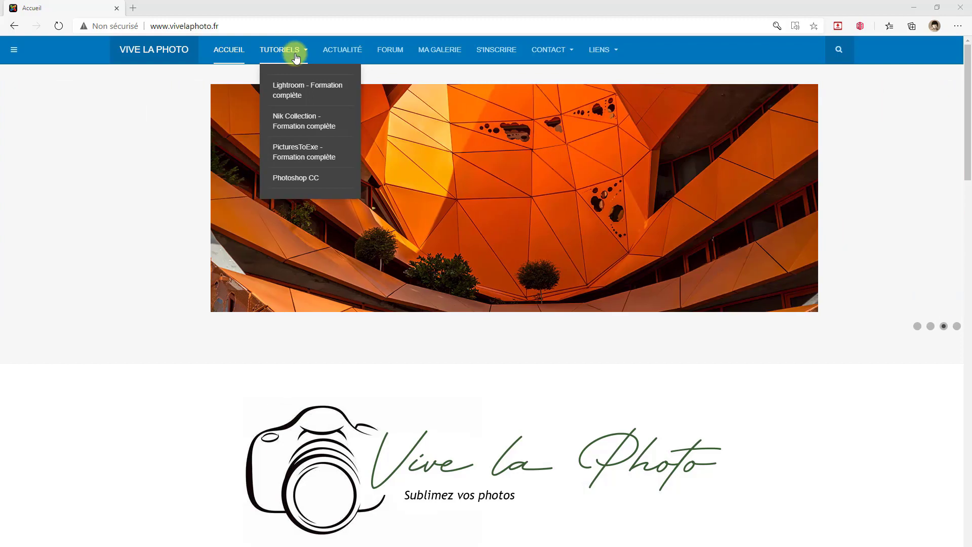
left_click(298, 91)
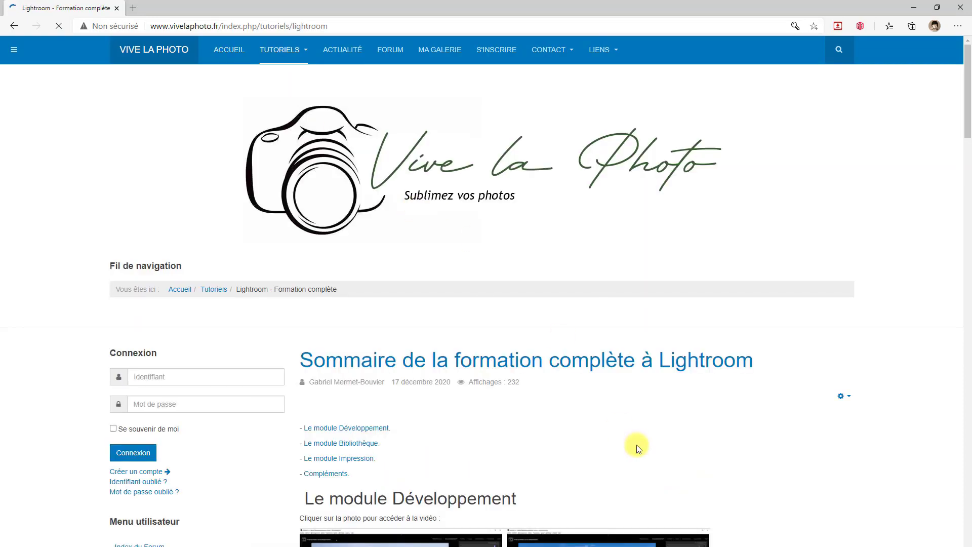
scroll(637, 445, "down", 5)
scroll(637, 444, "down", 3)
scroll(637, 445, "up", 5)
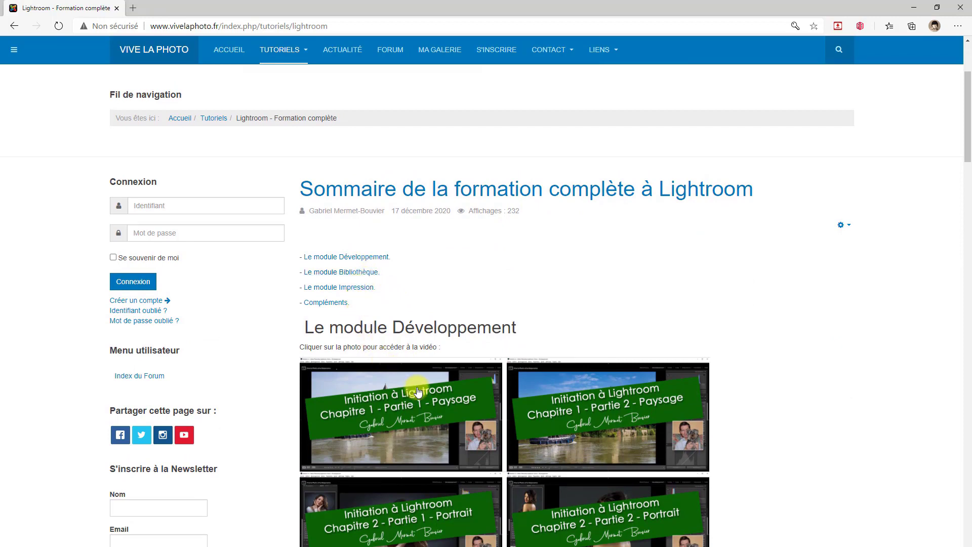
scroll(417, 391, "down", 5)
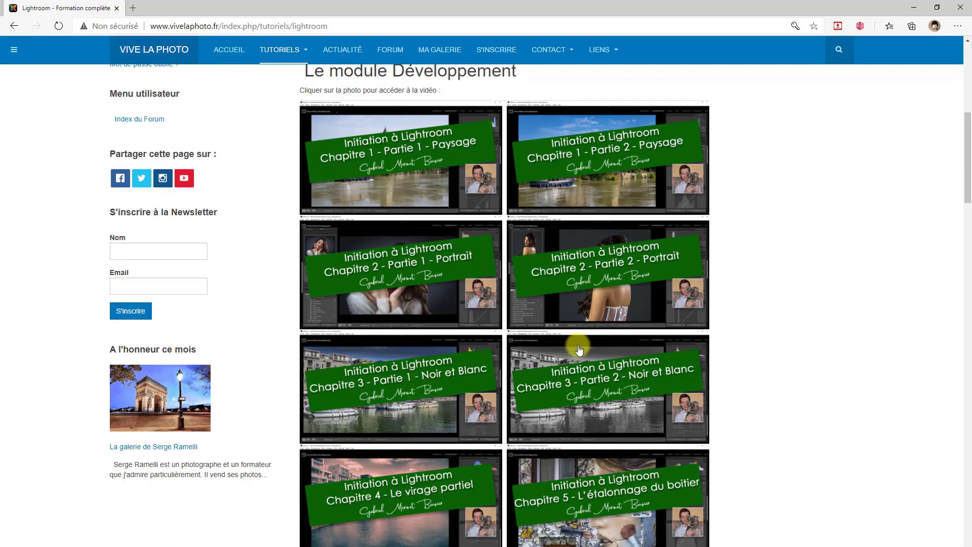
- View the Chapitre 1 - Partie 1 - Paysage tutorial page and the site's forum index with its discussion sections
left_click(442, 177)
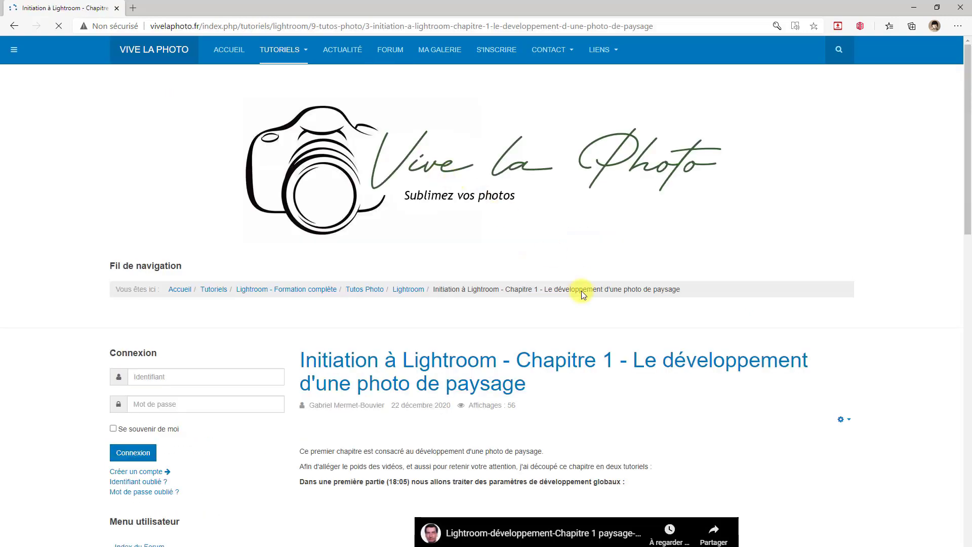
scroll(581, 339, "down", 5)
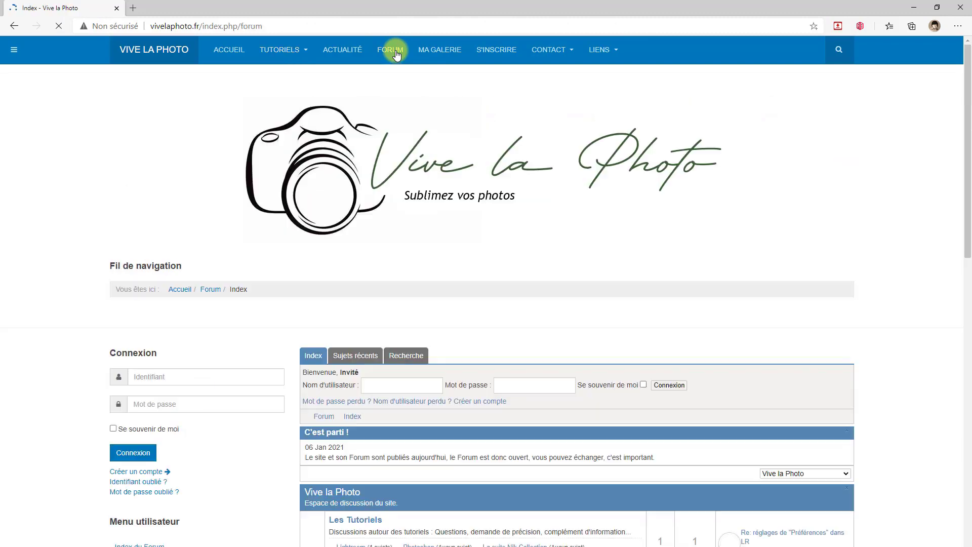
scroll(481, 171, "down", 5)
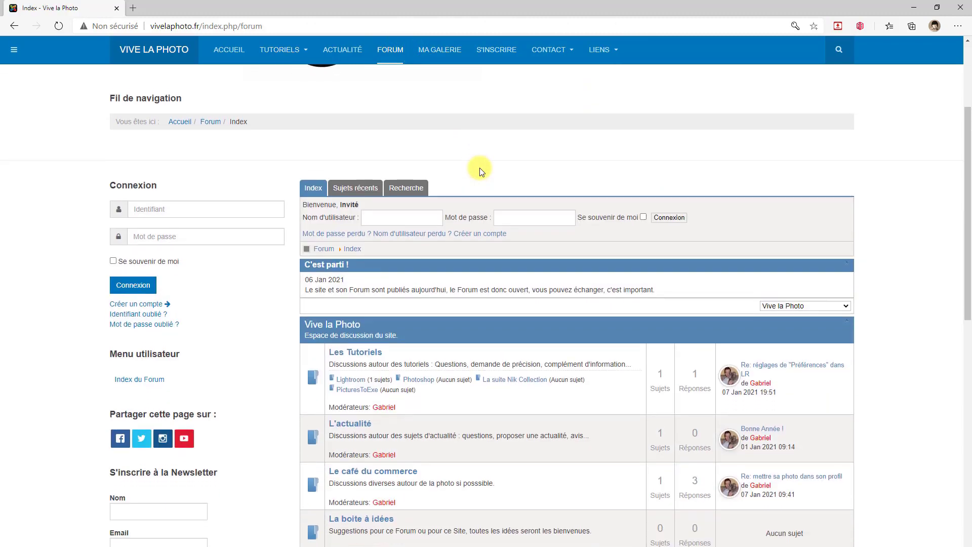